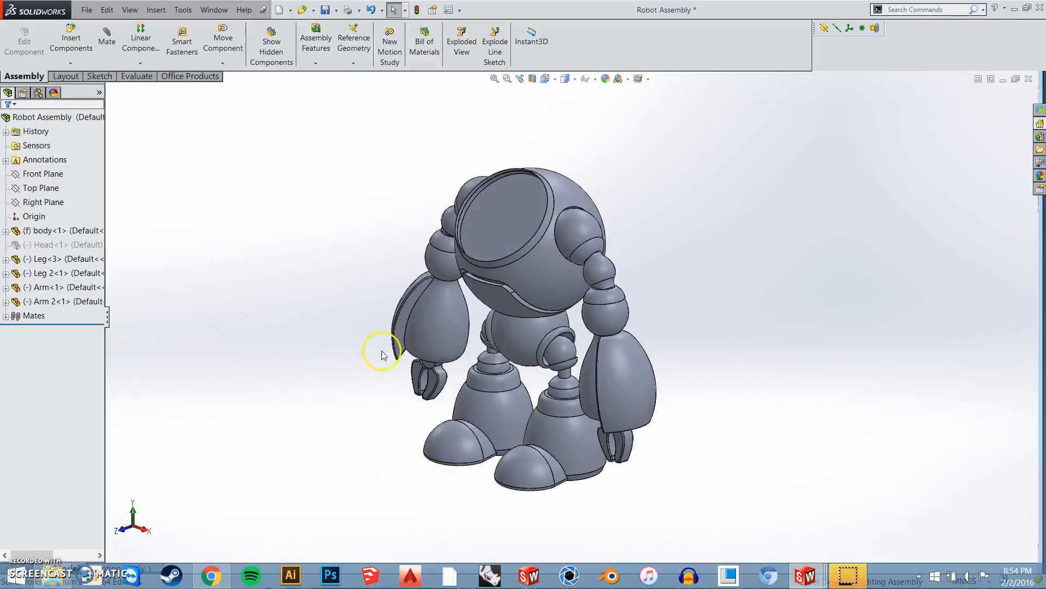
# Examine the robot assembly from the front, highlighting one leg to compare it with its opposite
pyautogui.moveTo(390, 402); pyautogui.dragTo(293, 335, button='middle')
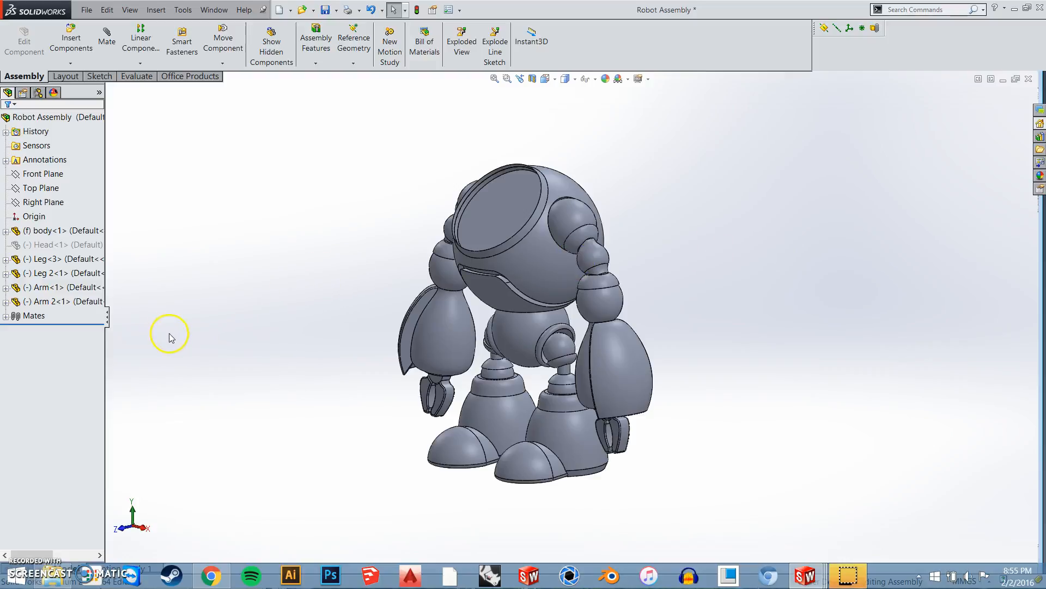
pyautogui.moveTo(451, 480); pyautogui.dragTo(520, 473, button='middle')
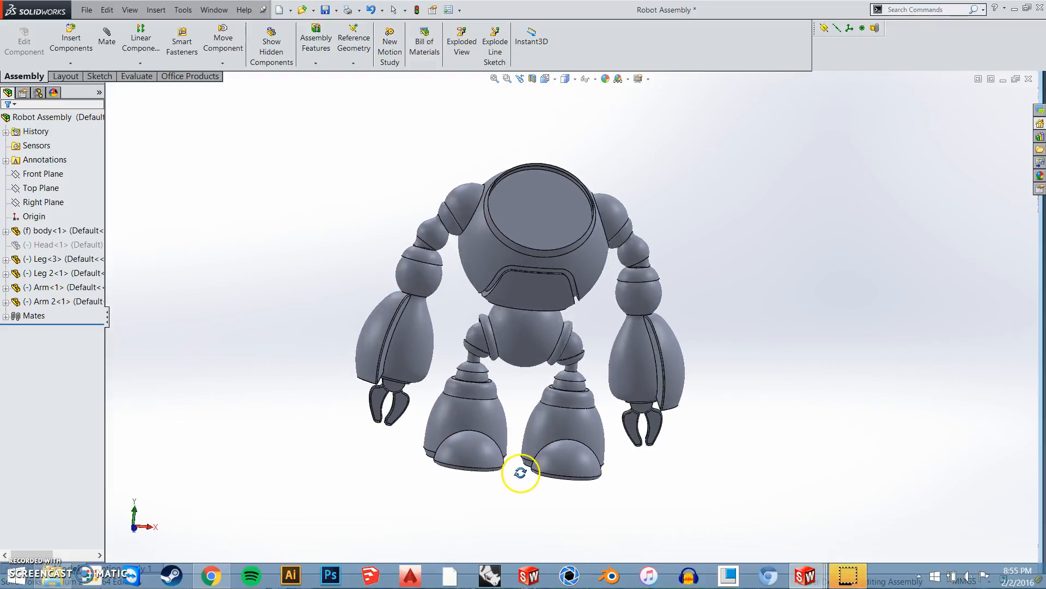
pyautogui.click(482, 417)
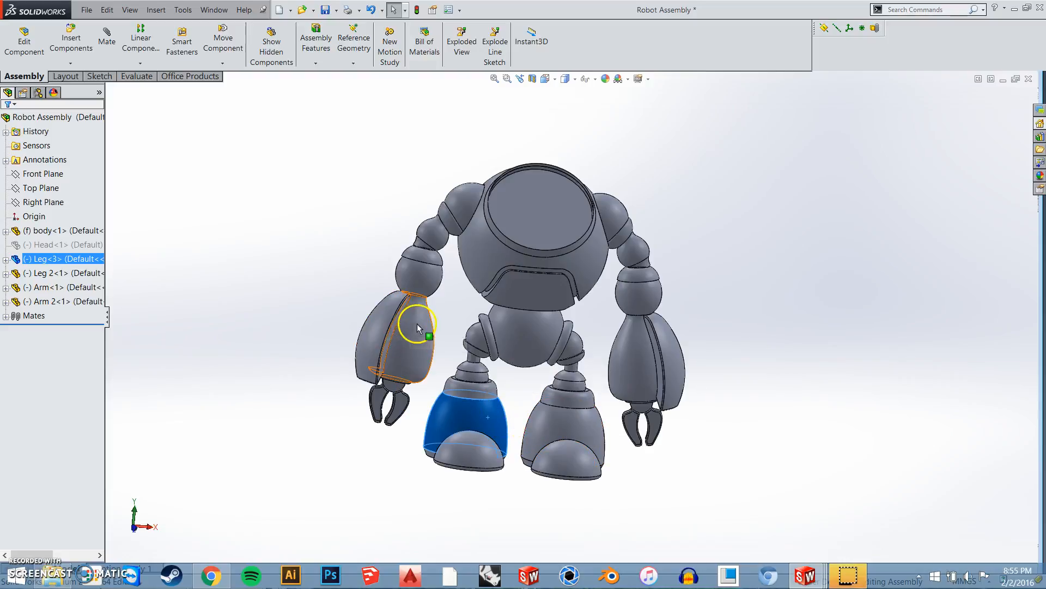
pyautogui.click(334, 255)
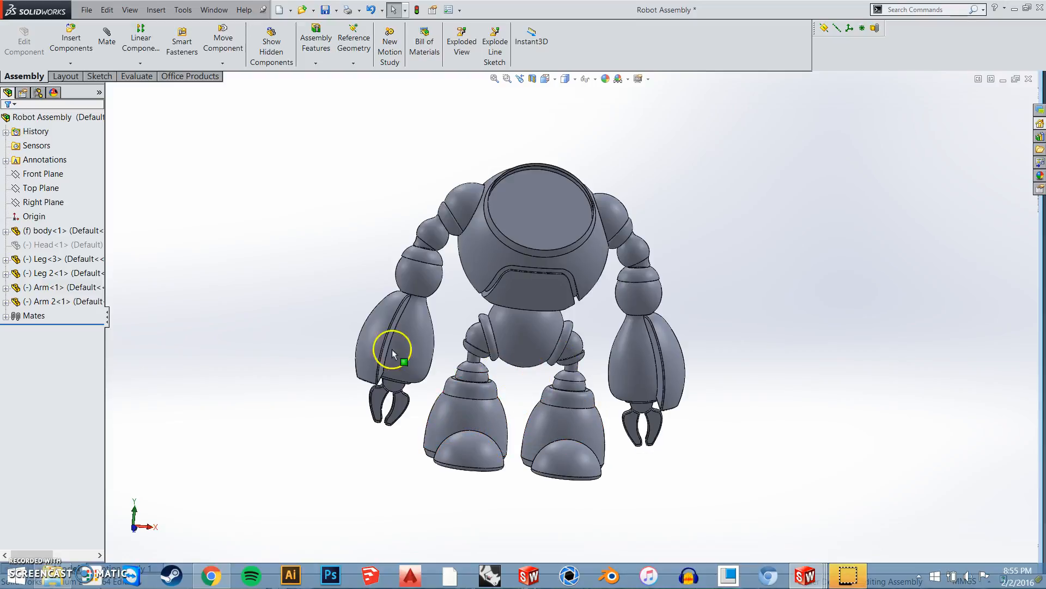
# Switch to the open Leg part document and examine the leg model
pyautogui.hotkey('alt', 'Tab')
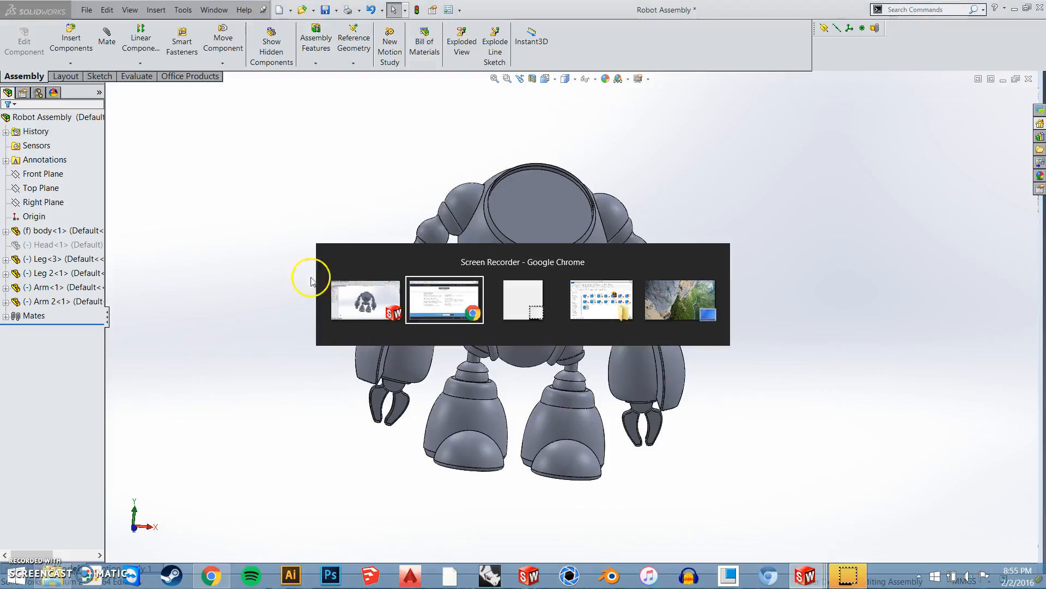
pyautogui.click(254, 301)
pyautogui.hotkey('ctrl', 'Tab')
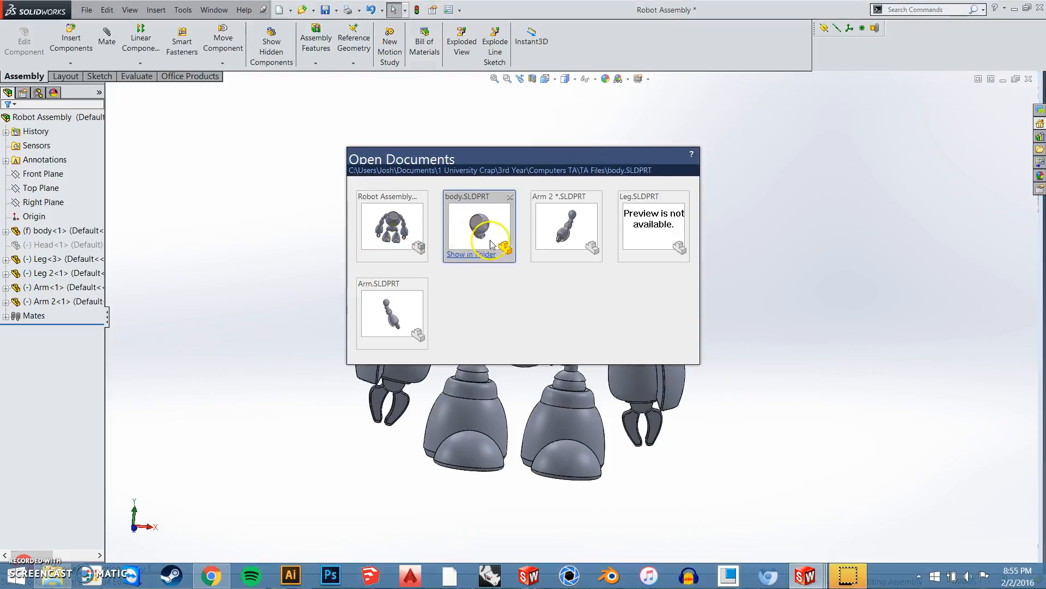
pyautogui.click(671, 229)
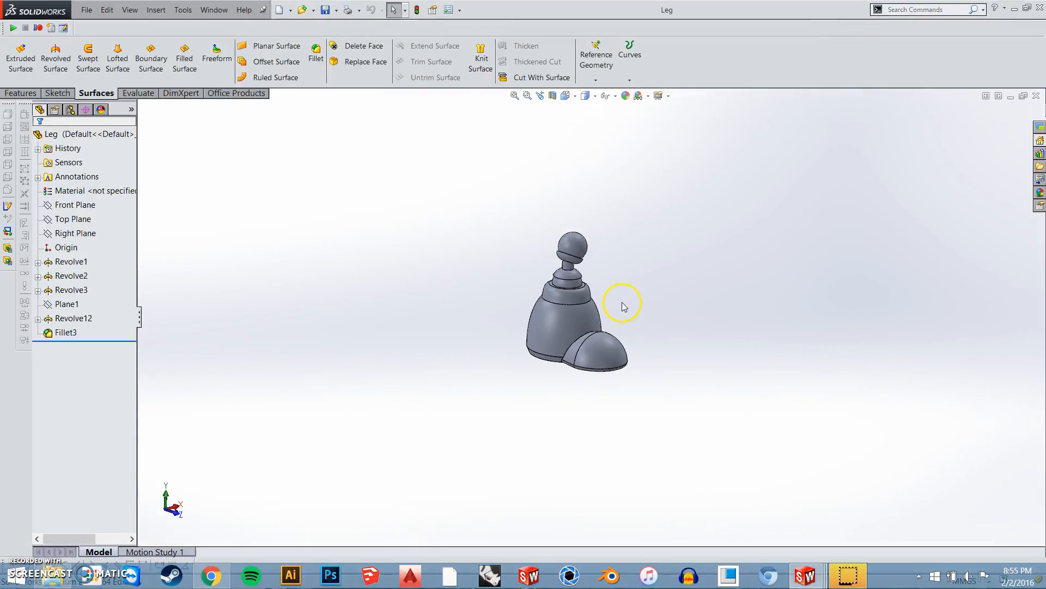
pyautogui.moveTo(554, 292); pyautogui.dragTo(691, 328, button='middle')
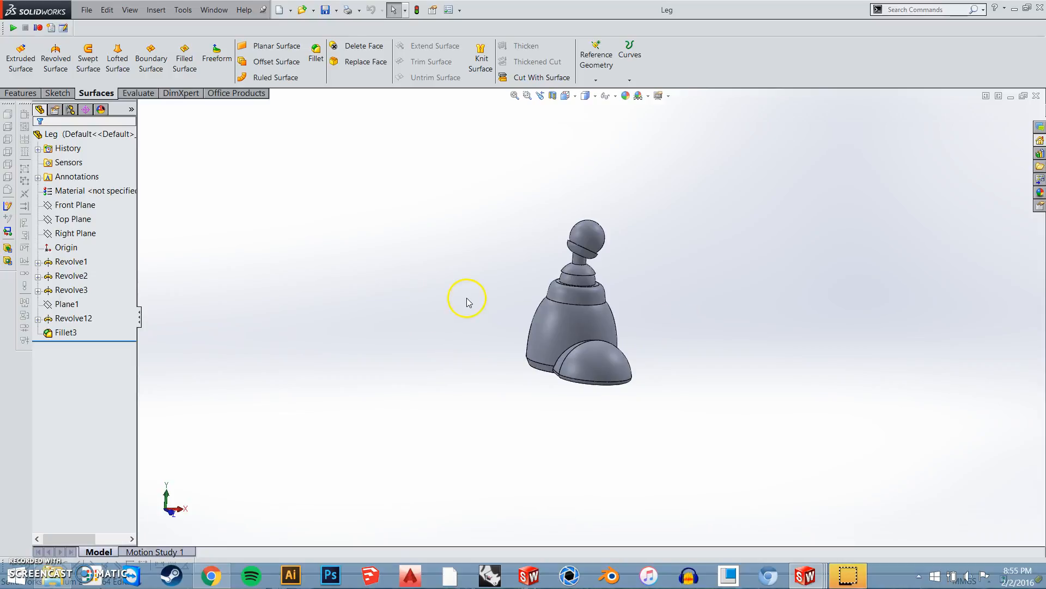
# Switch to the open Arm part document and examine the arm's shape and features from several sides
pyautogui.hotkey('ctrl', 'Tab')
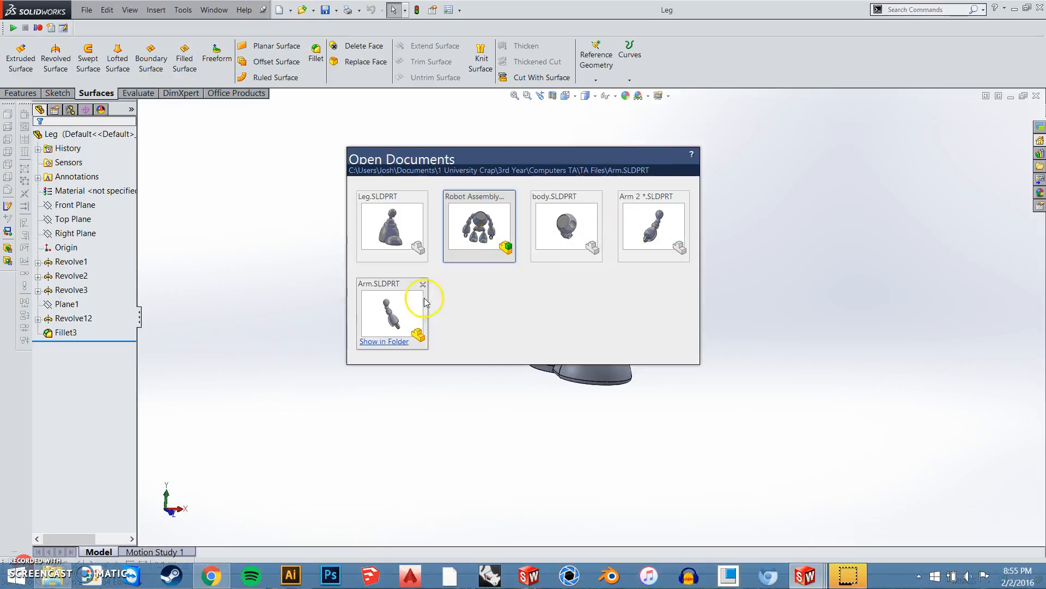
pyautogui.click(388, 303)
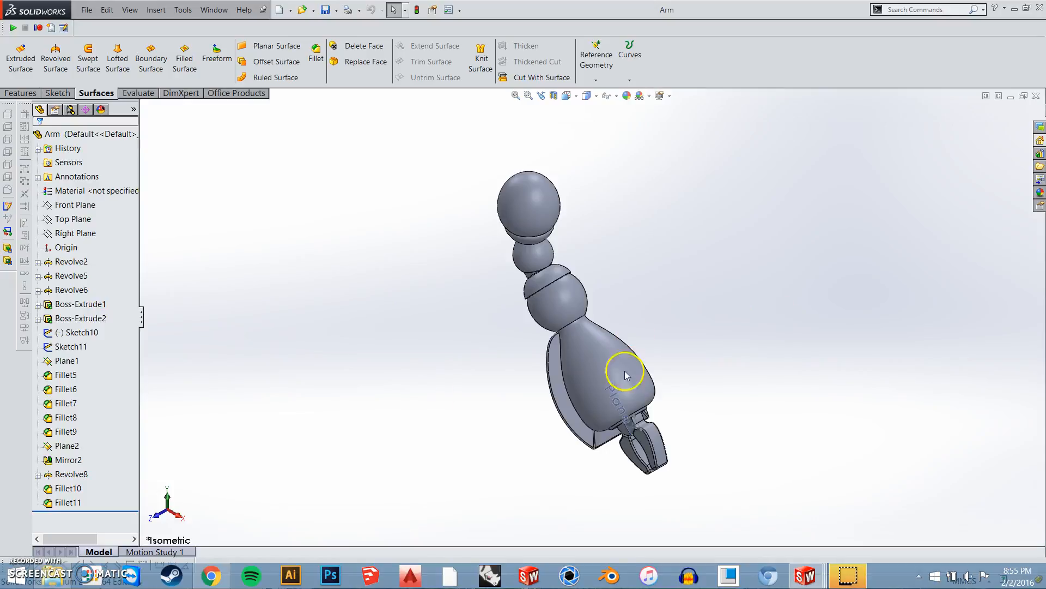
pyautogui.moveTo(627, 299); pyautogui.dragTo(693, 264, button='middle')
pyautogui.click(82, 474)
pyautogui.click(69, 461)
pyautogui.click(370, 437)
pyautogui.hotkey('ctrl', 'Tab')
pyautogui.click(312, 336)
pyautogui.scroll(1, 602, 477)
pyautogui.scroll(1, 602, 477)
pyautogui.moveTo(567, 322); pyautogui.dragTo(488, 308, button='middle')
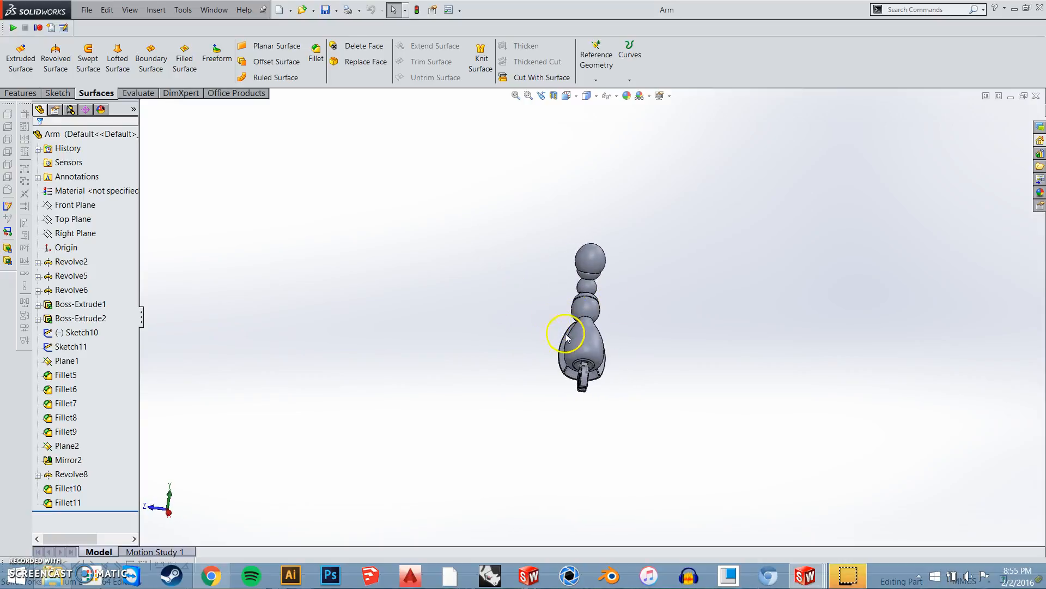
pyautogui.moveTo(567, 337); pyautogui.dragTo(542, 322, button='middle')
pyautogui.click(339, 15)
pyautogui.click(352, 42)
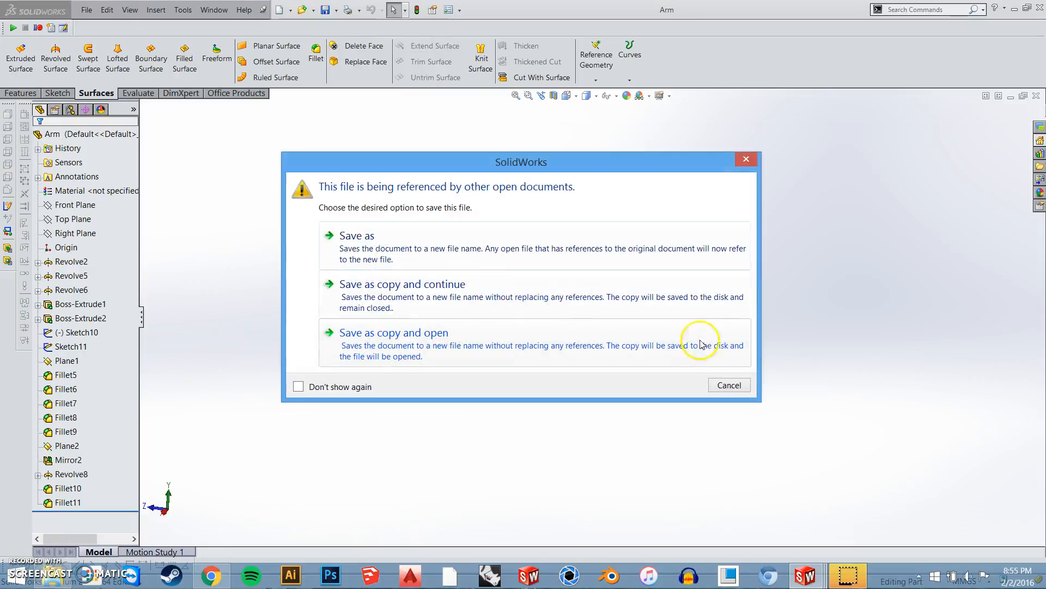
pyautogui.click(721, 389)
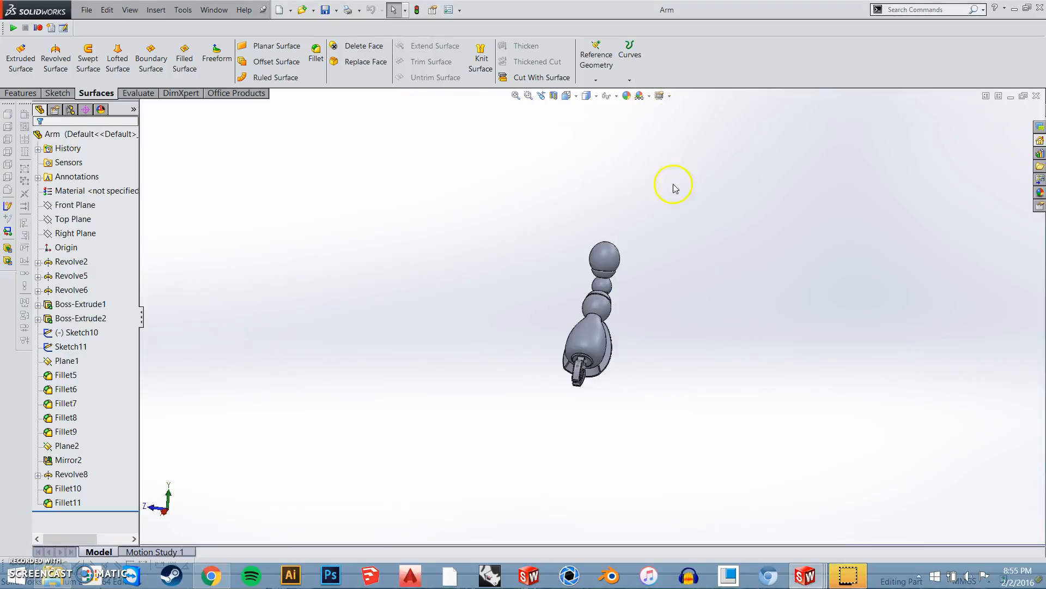
# Switch to the Arm 2 part document and roll its feature history back to just before Mirror3
pyautogui.moveTo(631, 264); pyautogui.dragTo(631, 356, button='middle')
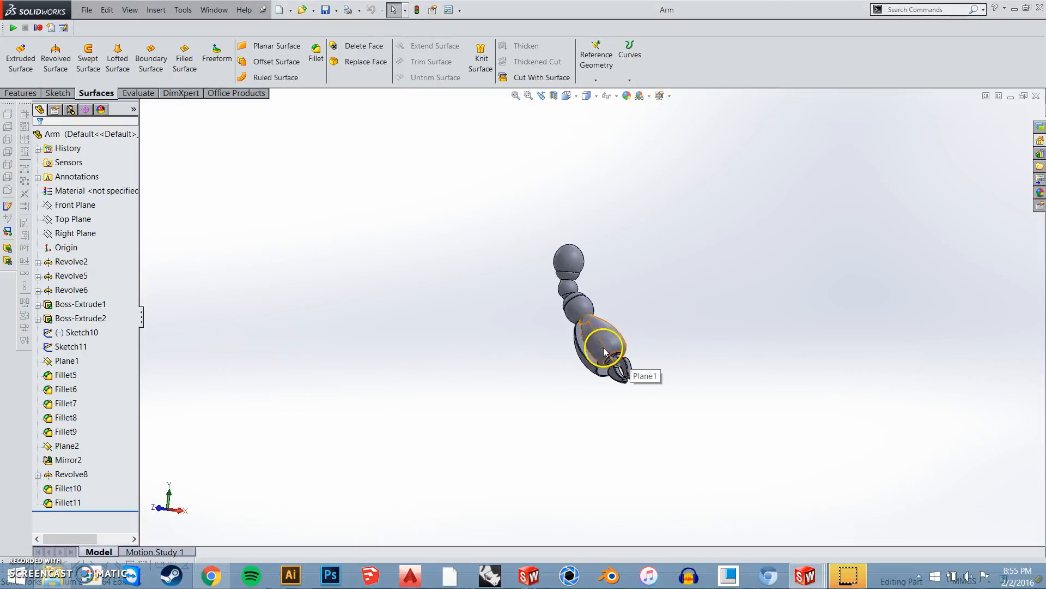
pyautogui.hotkey('ctrl', 'Tab')
pyautogui.click(391, 311)
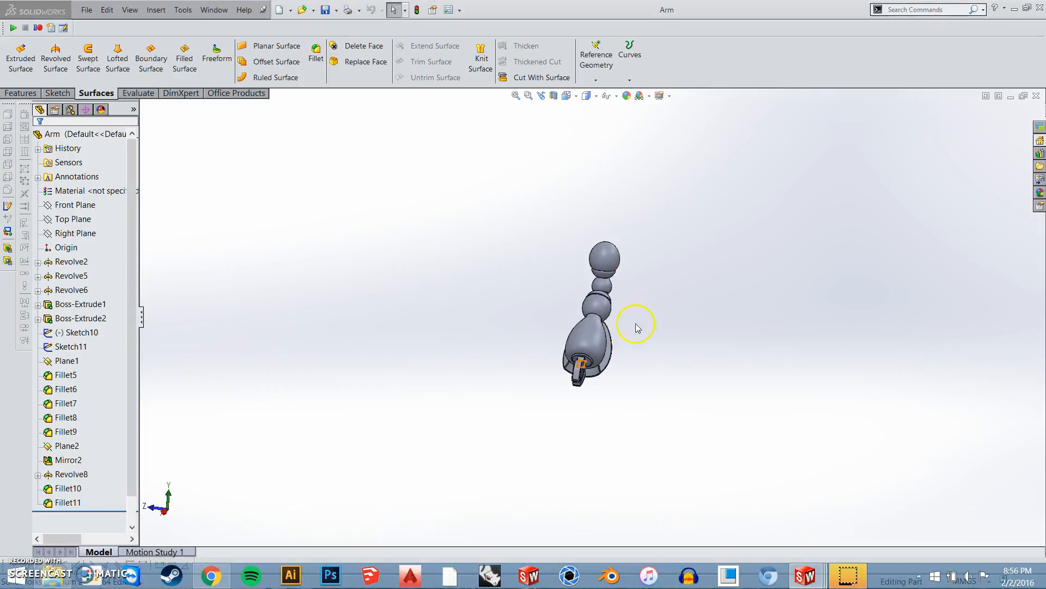
pyautogui.scroll(-1, 70, 436)
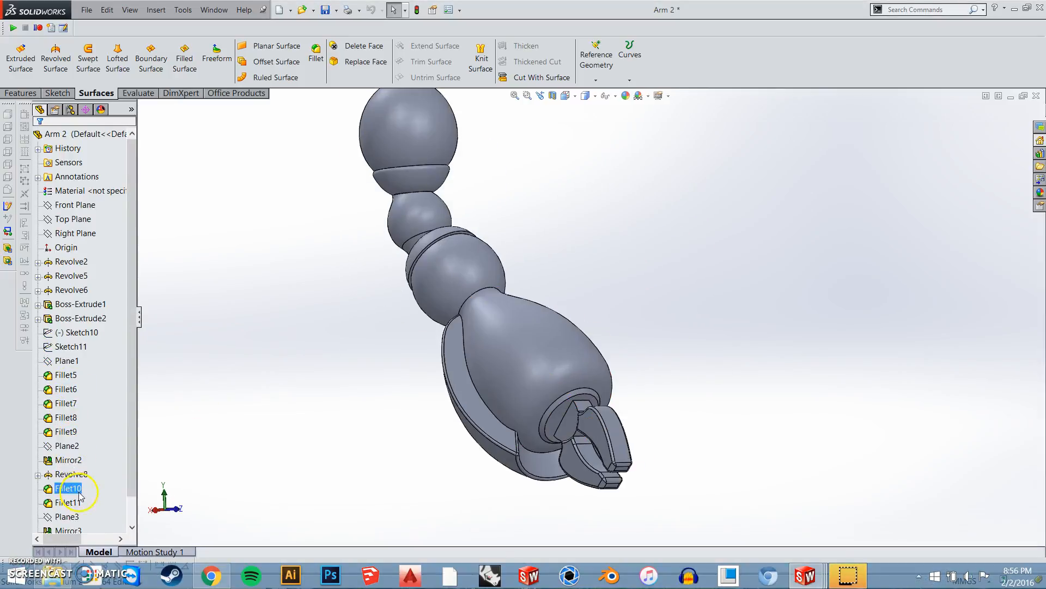
pyautogui.scroll(-1, 76, 490)
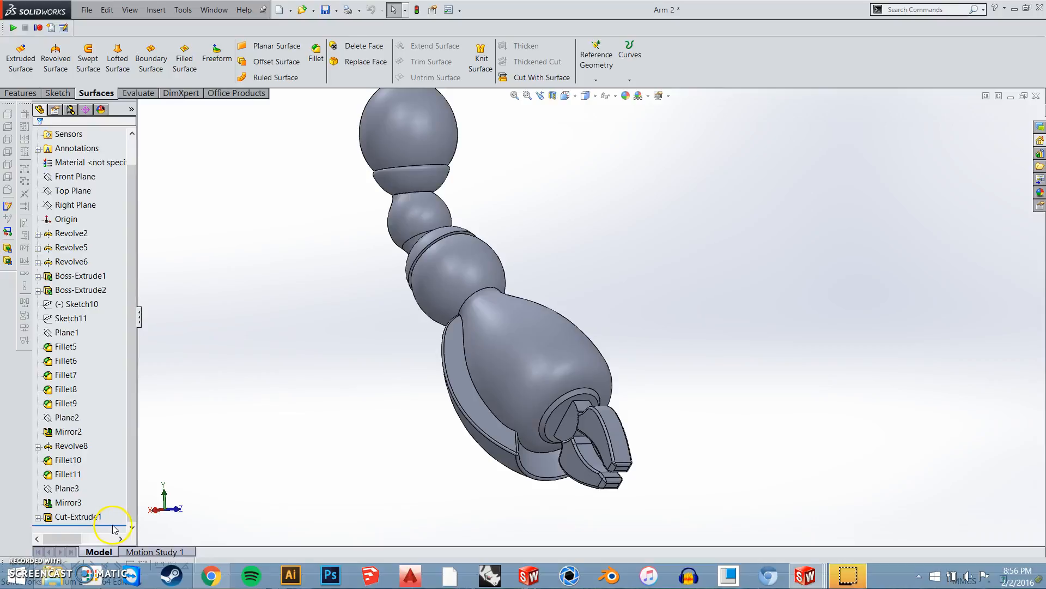
pyautogui.moveTo(118, 523); pyautogui.dragTo(117, 496)
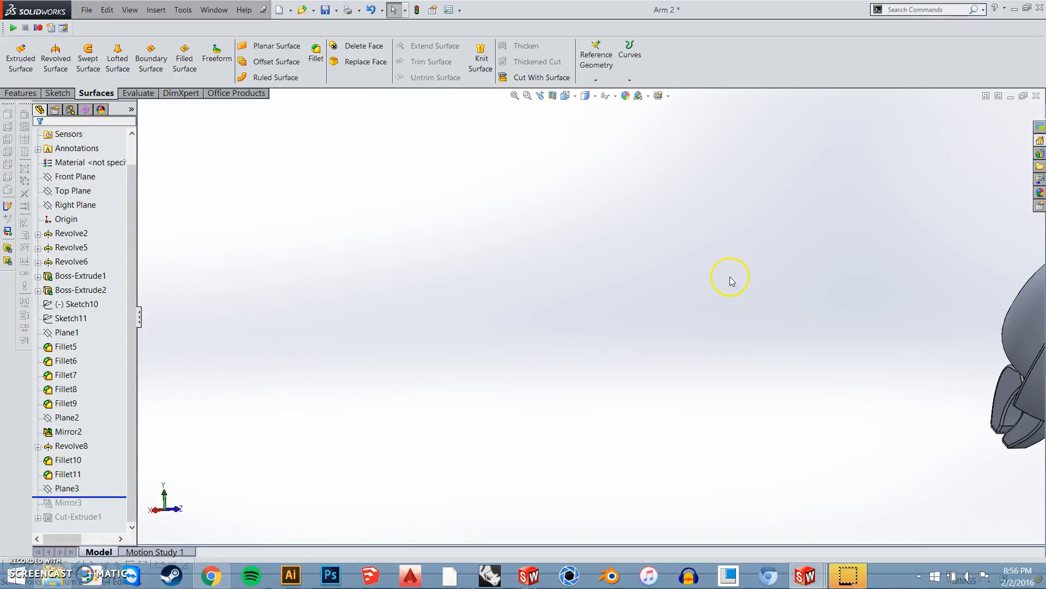
# Examine the position of Plane3 relative to the original arm body
pyautogui.moveTo(883, 338); pyautogui.dragTo(586, 338, button='middle')
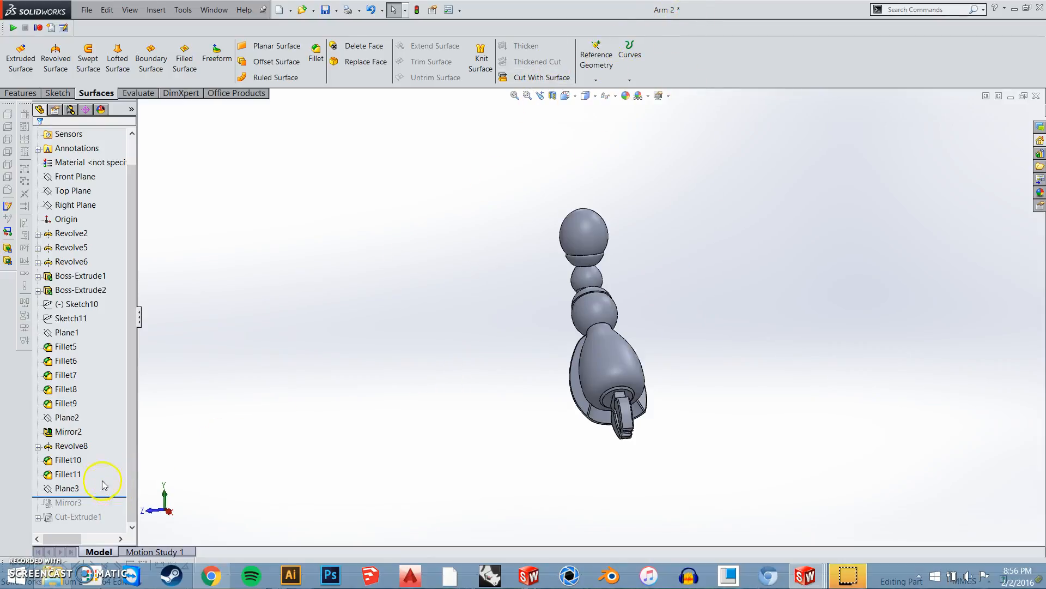
pyautogui.scroll(1, 401, 329)
pyautogui.moveTo(607, 317); pyautogui.dragTo(642, 309, button='middle')
pyautogui.scroll(4, 642, 319)
pyautogui.click(65, 489)
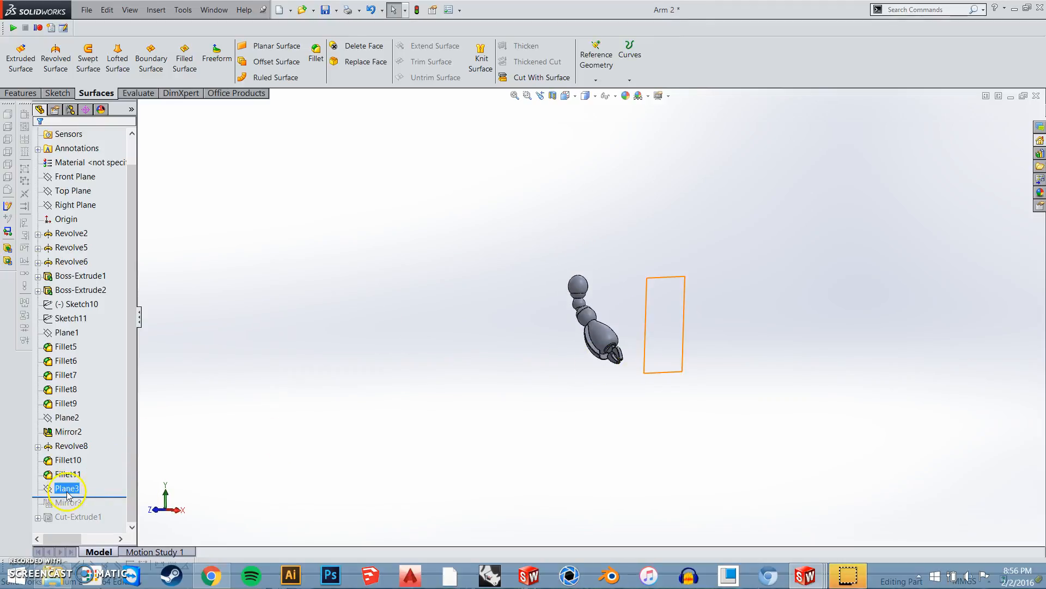
pyautogui.moveTo(647, 346); pyautogui.dragTo(671, 334, button='middle')
pyautogui.click(206, 474)
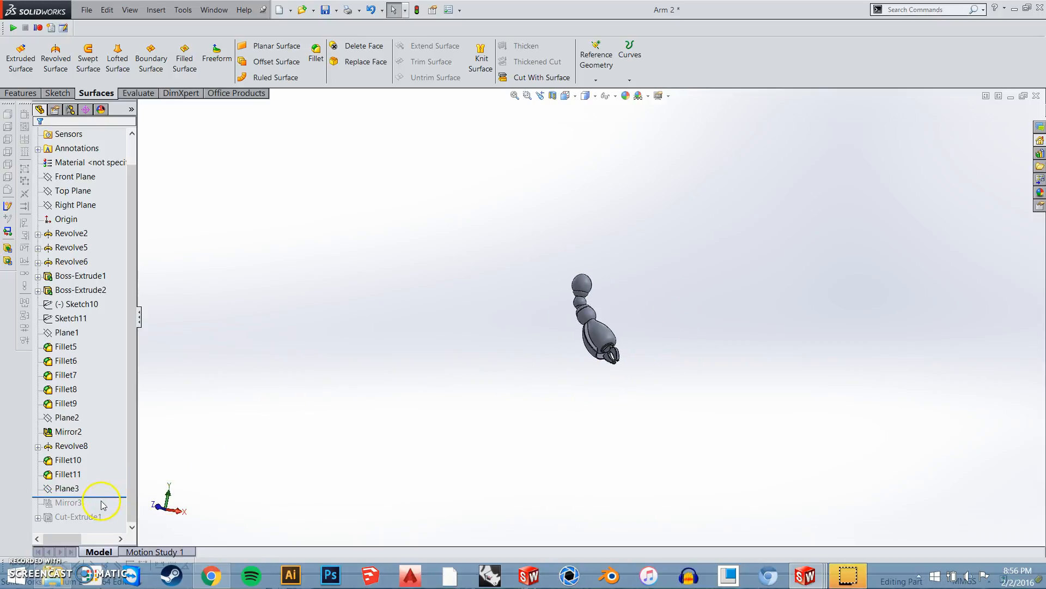
# Roll the feature history forward to include Mirror3 and open that mirror feature for editing
pyautogui.moveTo(91, 511); pyautogui.dragTo(92, 512)
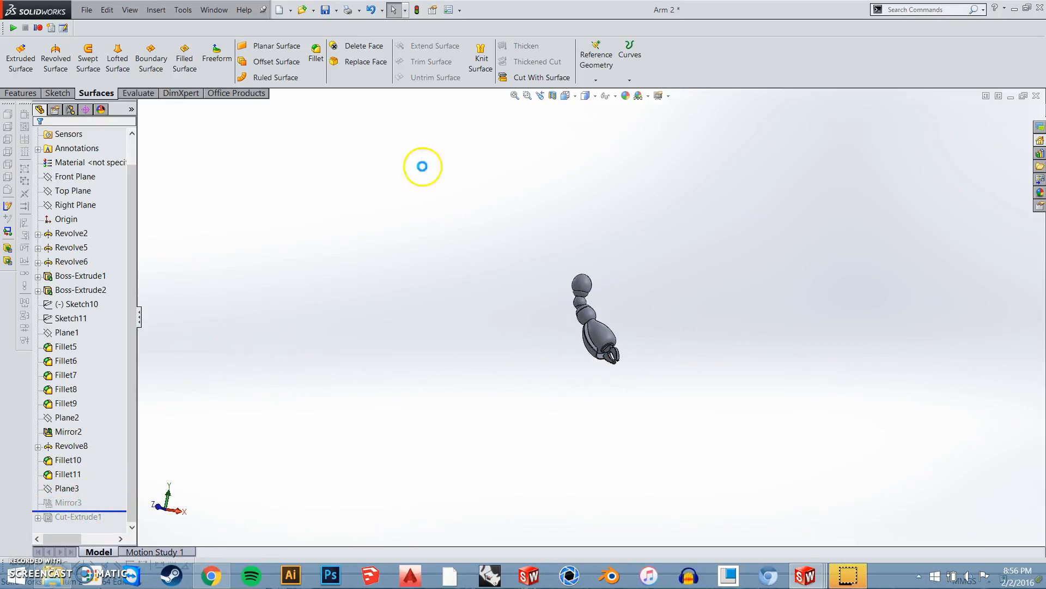
pyautogui.click(22, 93)
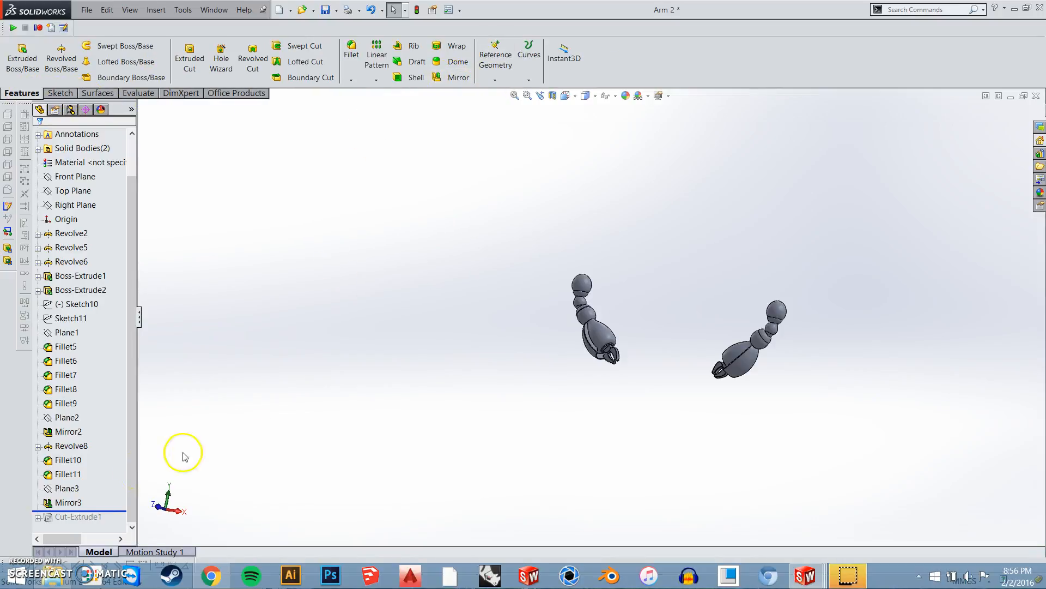
pyautogui.click(66, 503)
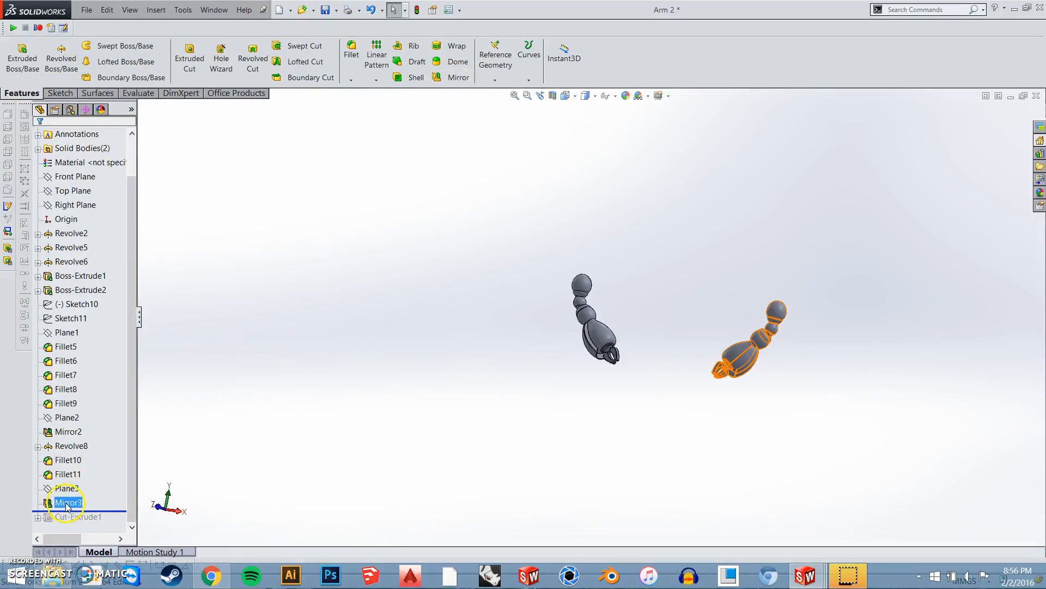
pyautogui.click(68, 460)
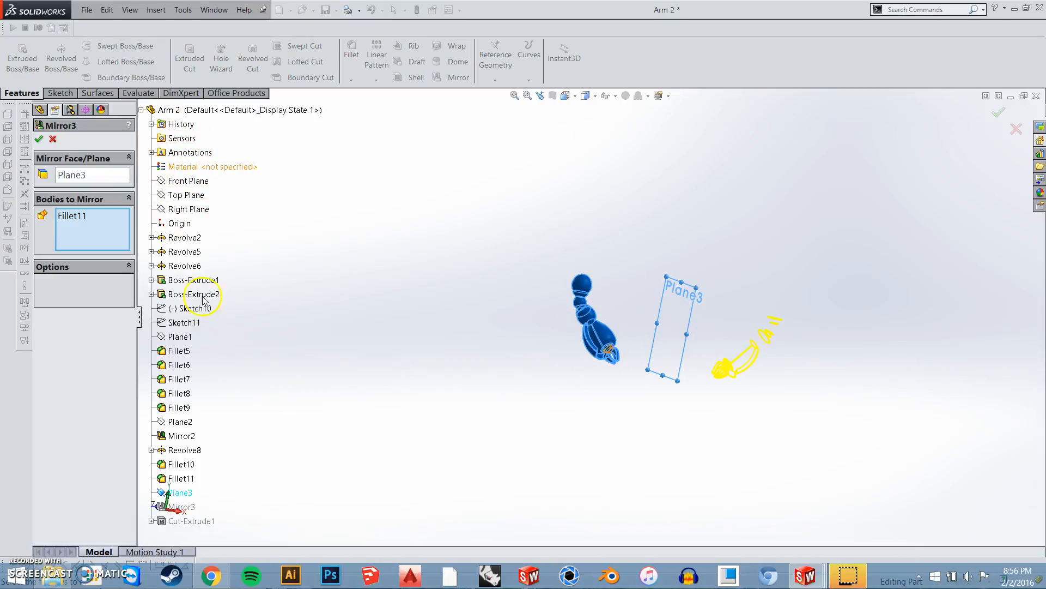
# Clear Mirror3's bodies to mirror, reselect the whole original arm body, and apply the mirror about Plane3
pyautogui.click(91, 221)
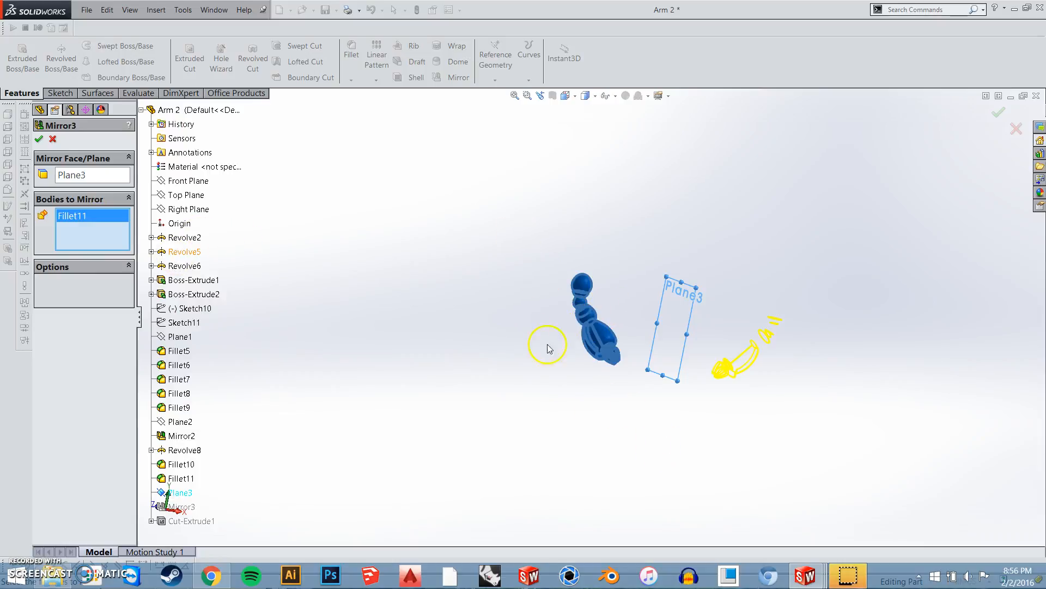
pyautogui.rightClick(121, 235)
pyautogui.click(163, 246)
pyautogui.moveTo(503, 211); pyautogui.dragTo(631, 409)
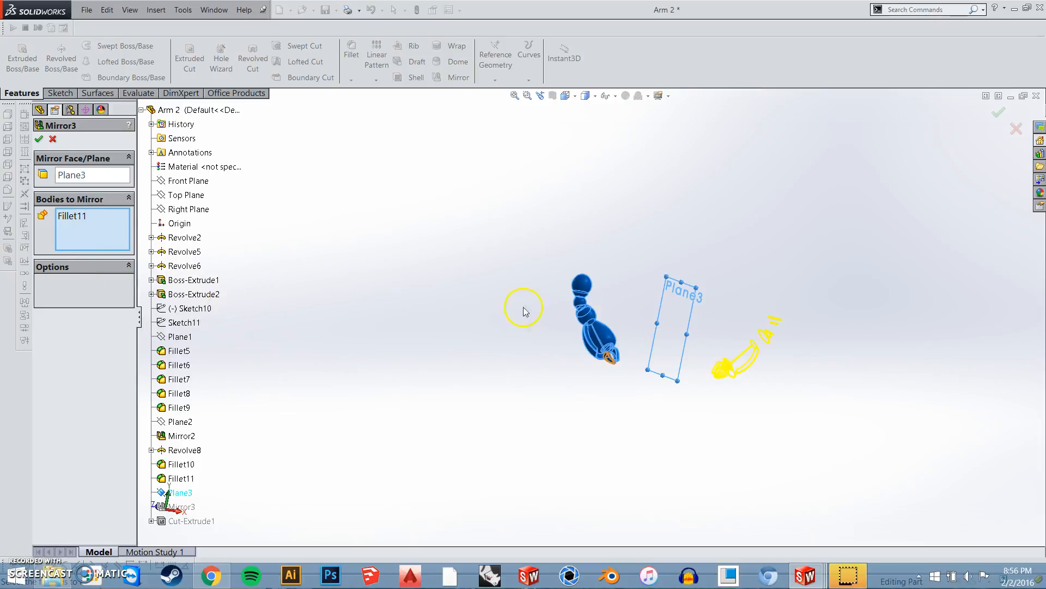
pyautogui.moveTo(754, 345); pyautogui.dragTo(763, 422, button='middle')
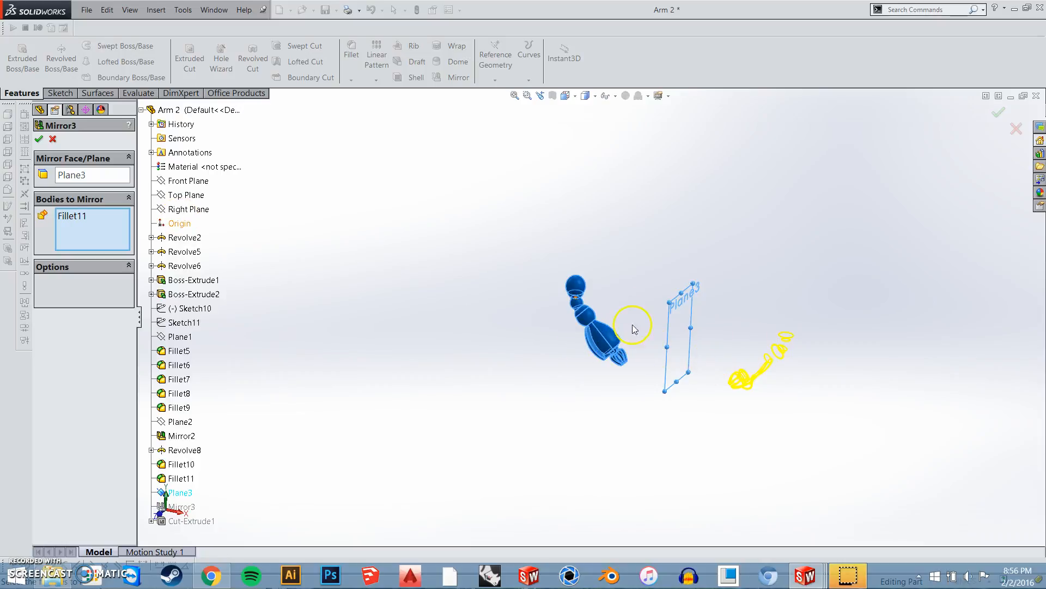
pyautogui.click(42, 139)
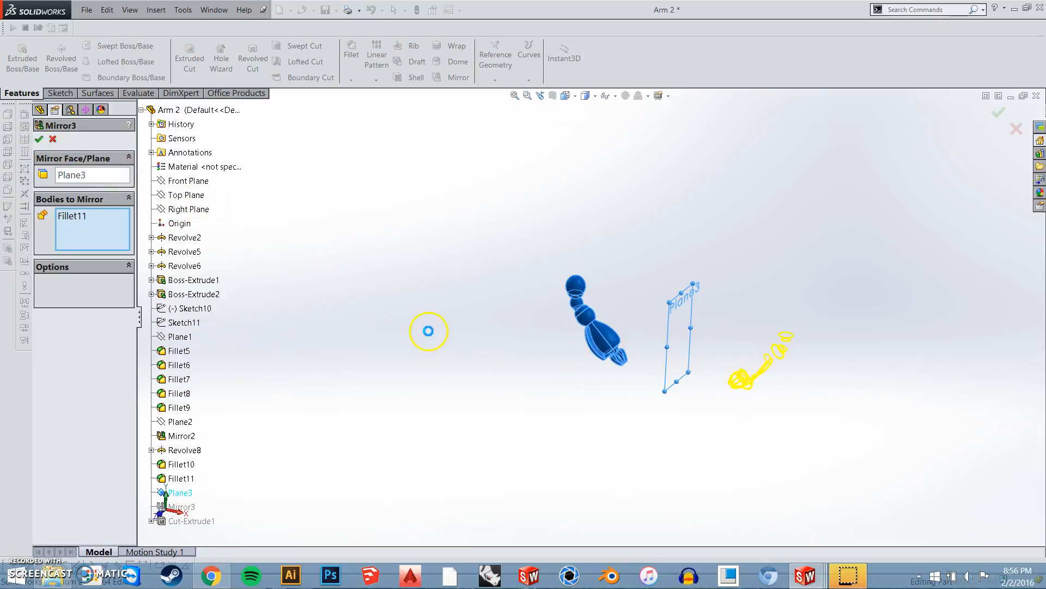
# Roll the feature history forward to include Cut-Extrude1 and open that cut for editing
pyautogui.moveTo(656, 381); pyautogui.dragTo(673, 430, button='middle')
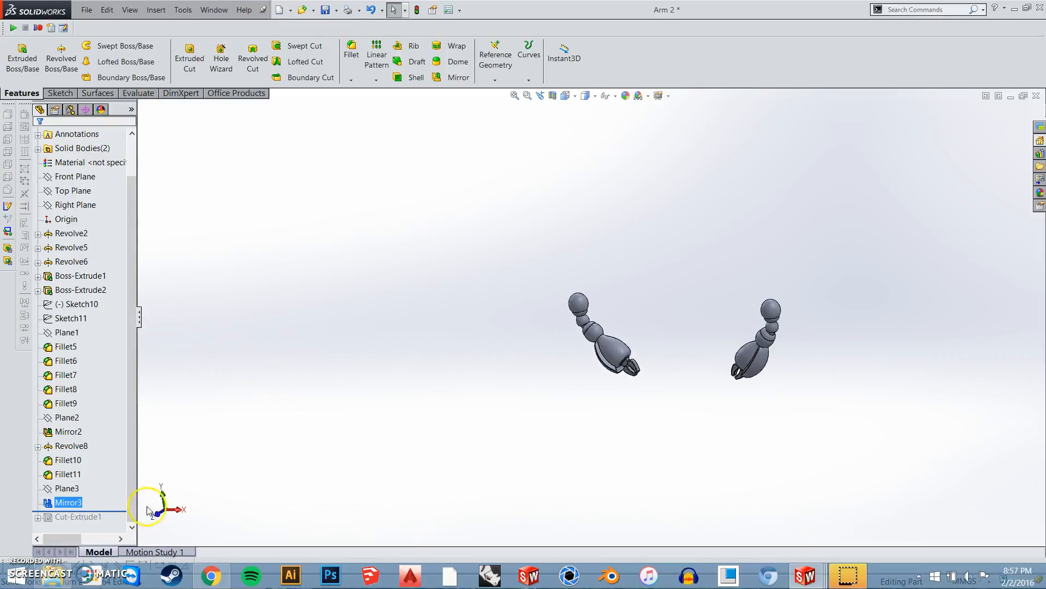
pyautogui.moveTo(676, 374); pyautogui.dragTo(723, 388, button='middle')
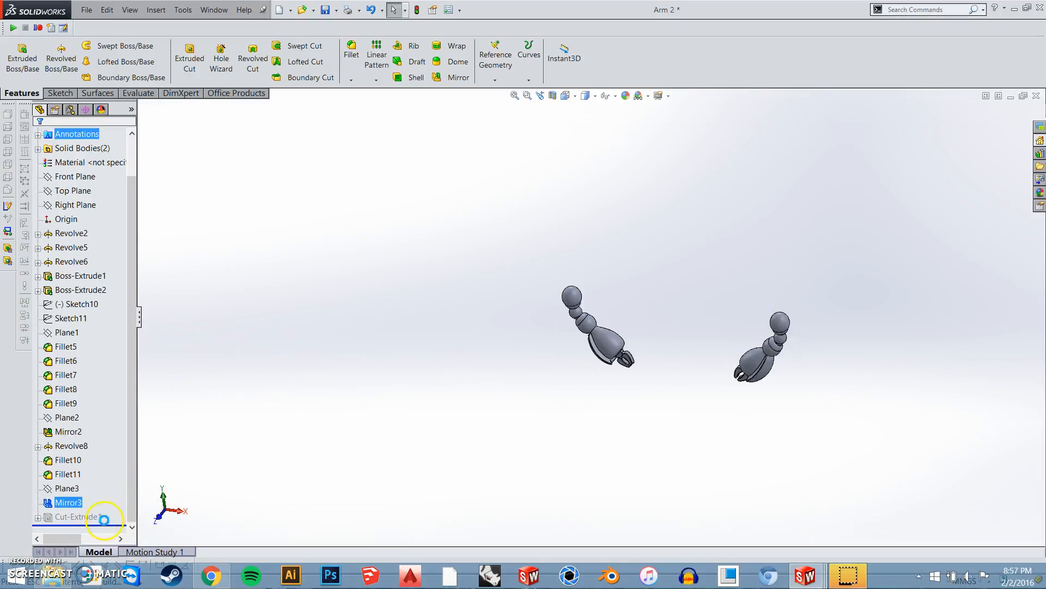
pyautogui.click(77, 516)
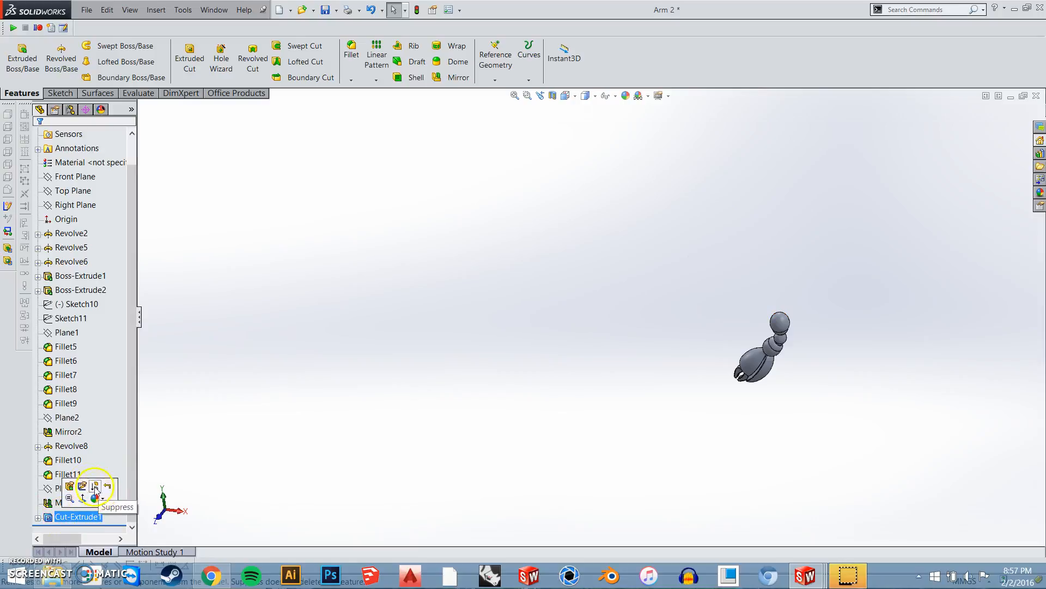
pyautogui.click(69, 487)
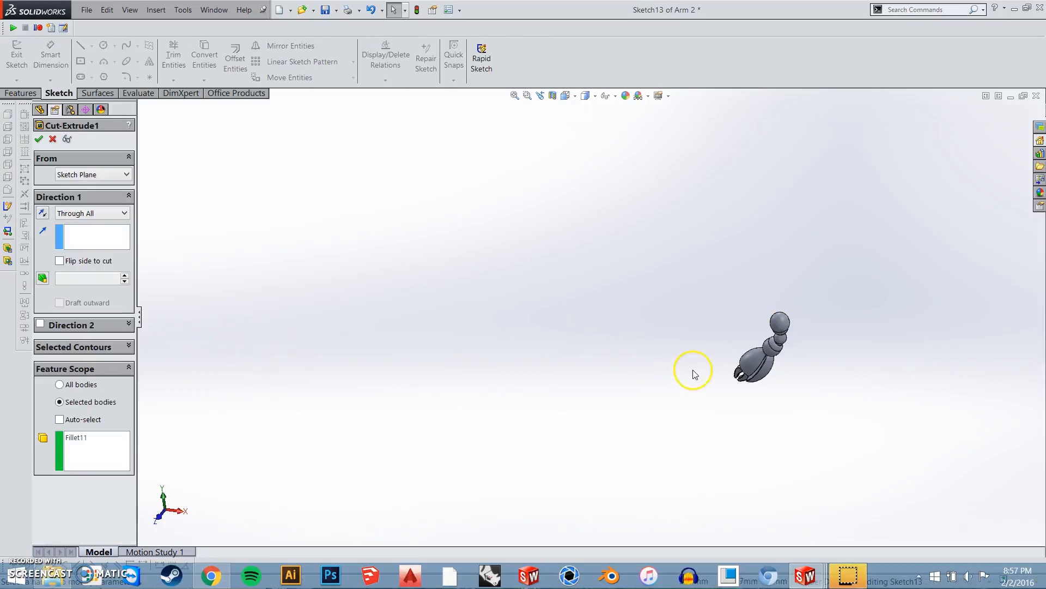
# Examine the Through All cut region and its feature scope limited to the original arm body, and accept the cut
pyautogui.moveTo(696, 397); pyautogui.dragTo(665, 340, button='middle')
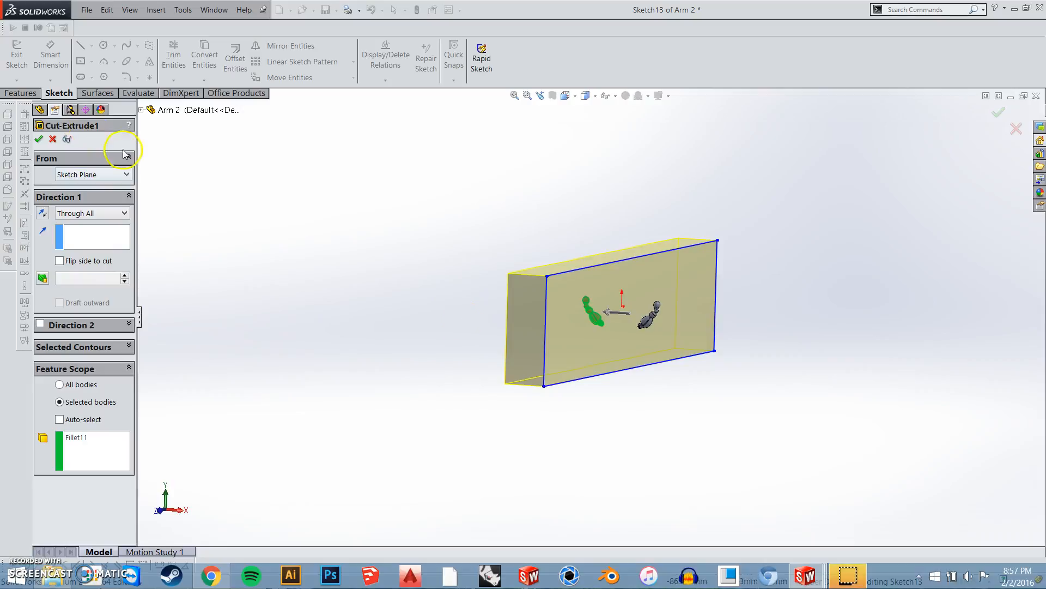
pyautogui.moveTo(586, 314)
pyautogui.mouseDown(button='middle')
pyautogui.moveTo(600, 315)
pyautogui.moveTo(591, 316)
pyautogui.mouseUp(button='middle')
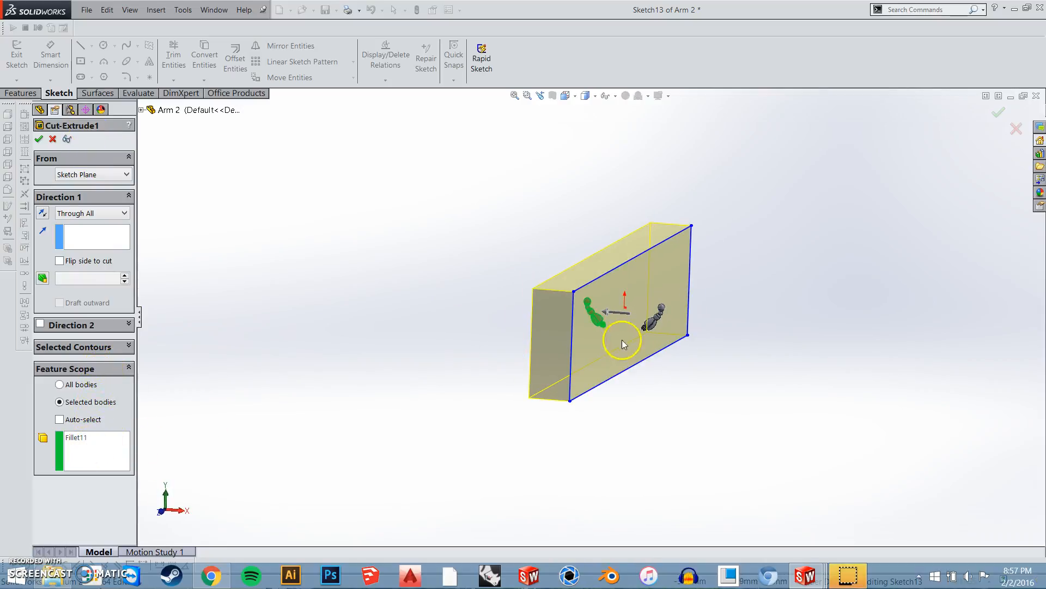
pyautogui.scroll(-4, 621, 312)
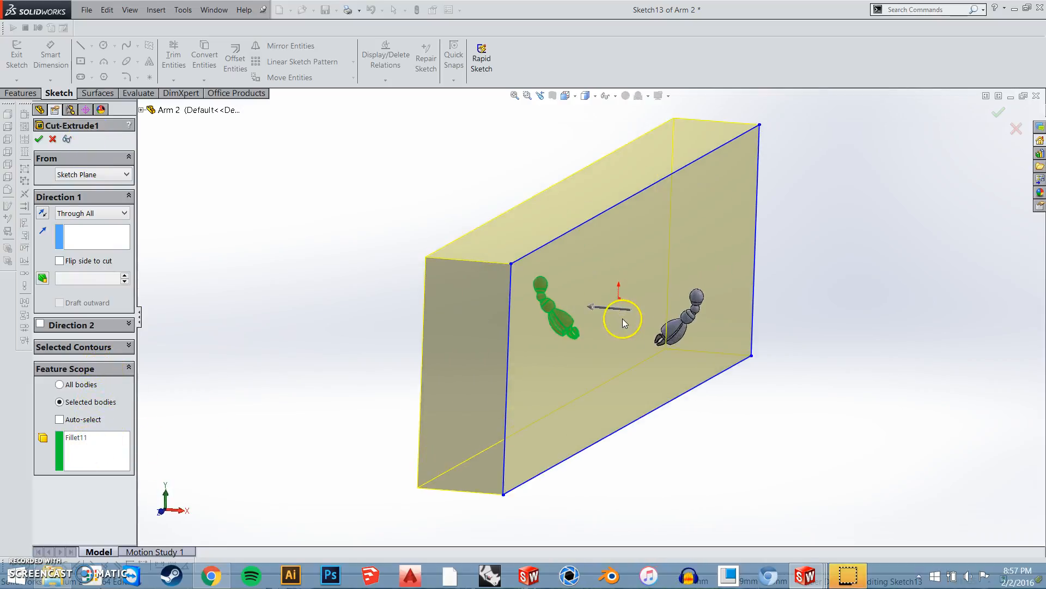
pyautogui.click(38, 139)
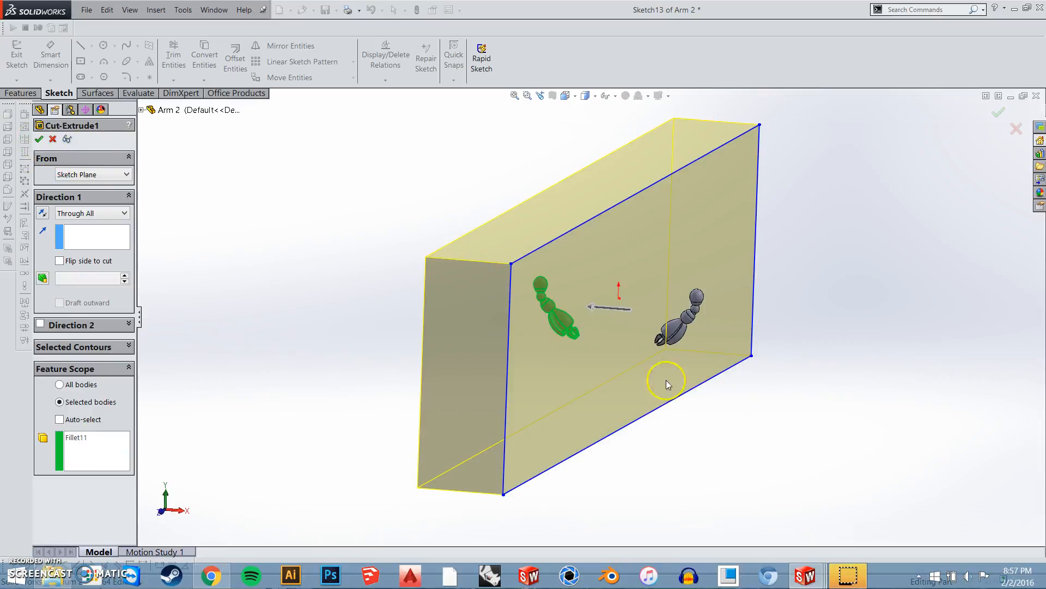
pyautogui.moveTo(682, 334); pyautogui.dragTo(707, 413, button='middle')
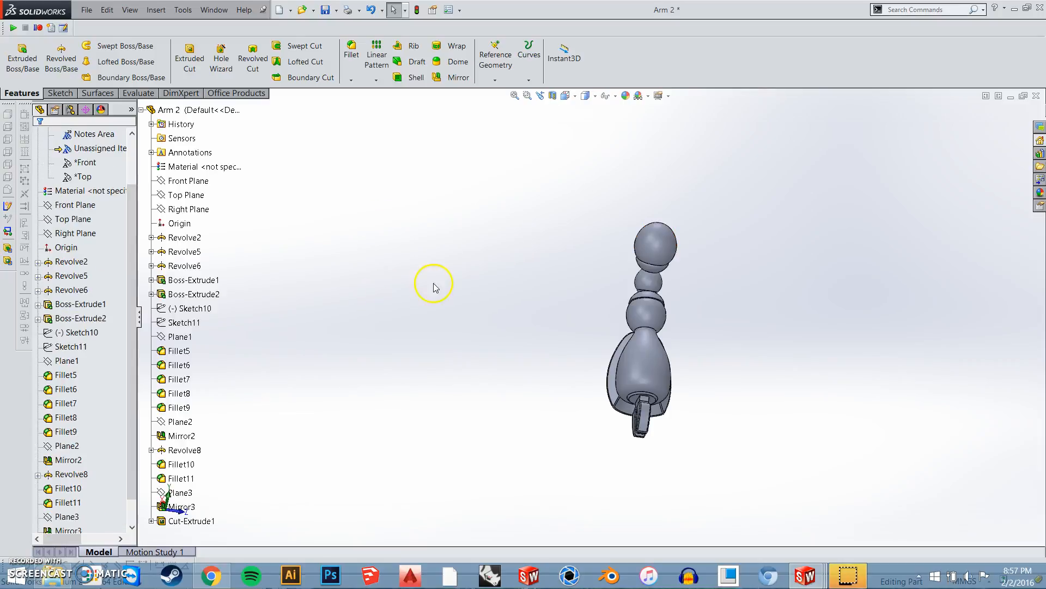
# Switch to the Leg part document and select its Right Plane as the mirror plane
pyautogui.hotkey('ctrl', 'Tab')
pyautogui.click(561, 229)
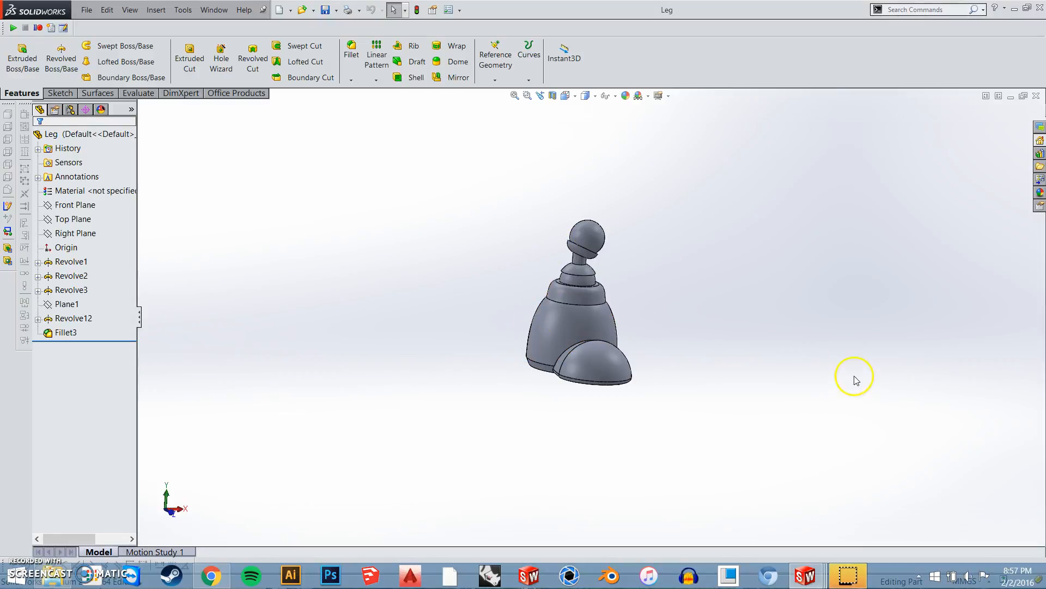
pyautogui.moveTo(401, 362); pyautogui.dragTo(632, 343, button='middle')
pyautogui.click(71, 204)
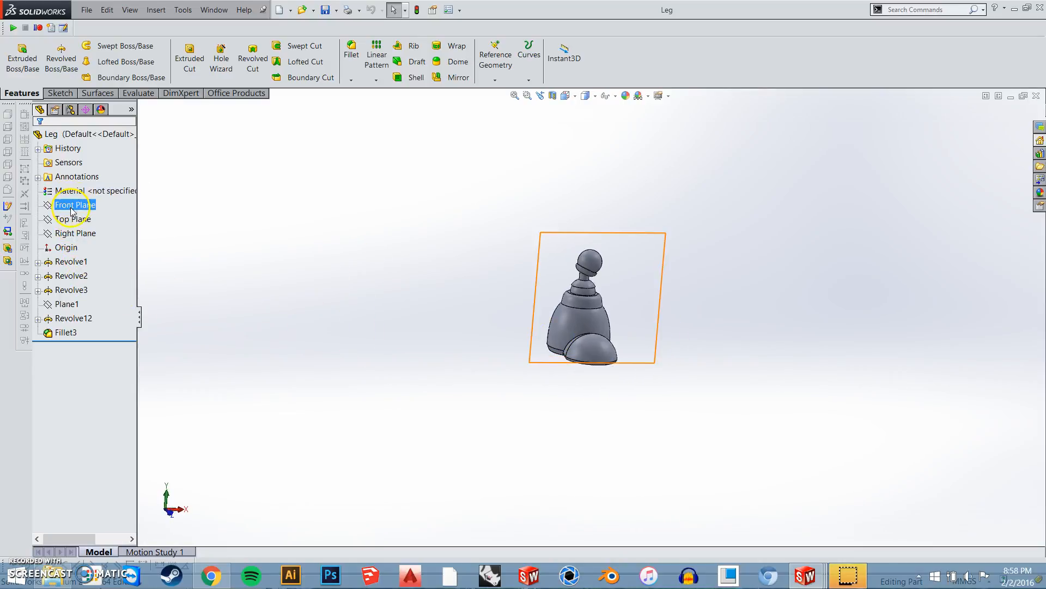
pyautogui.click(78, 233)
pyautogui.moveTo(567, 375); pyautogui.dragTo(371, 325, button='middle')
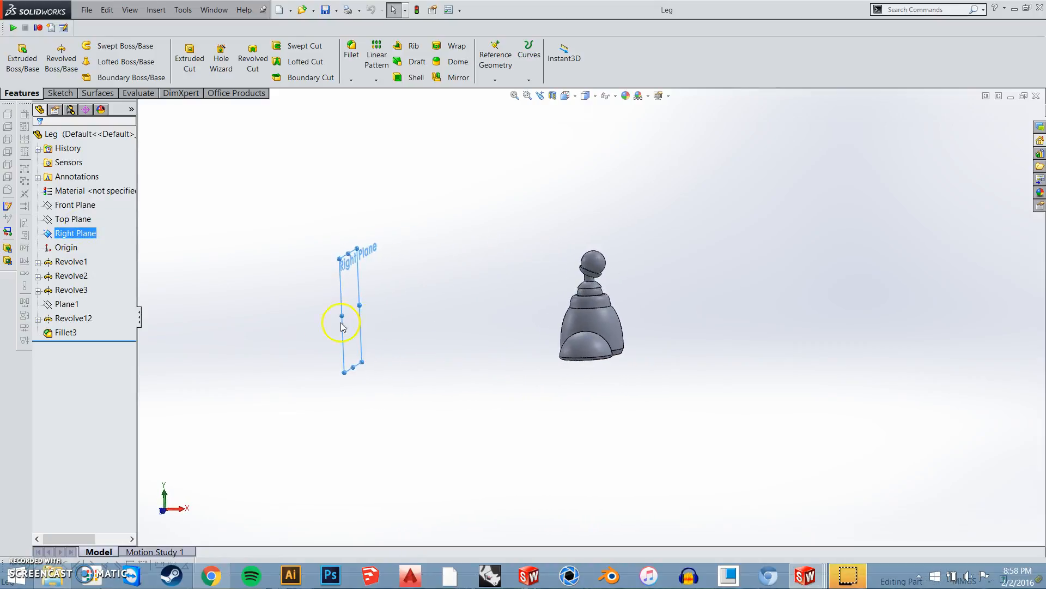
pyautogui.moveTo(630, 354); pyautogui.dragTo(572, 303, button='middle')
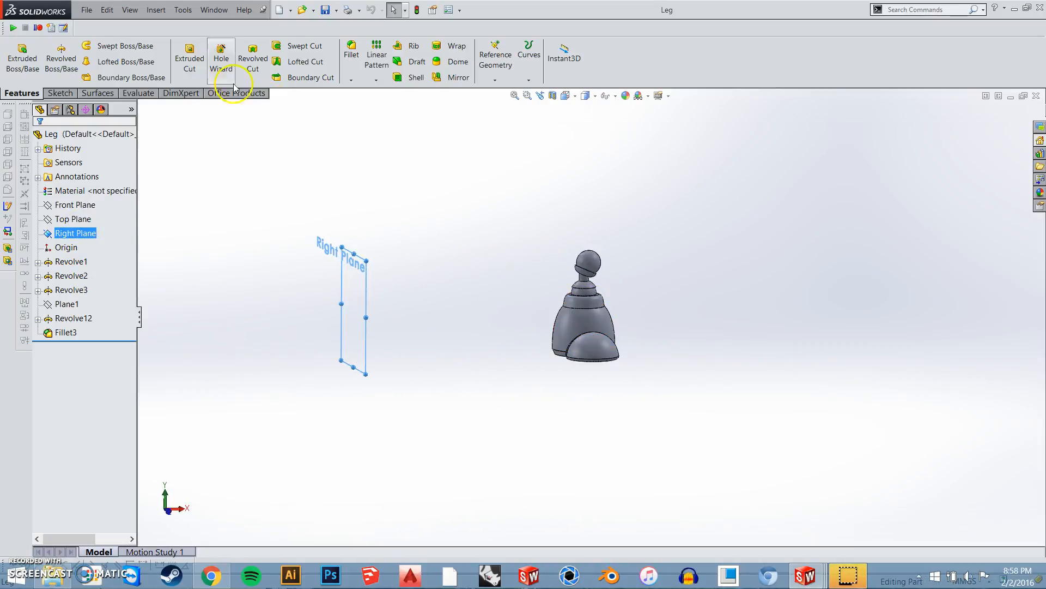
# Create a mirrored part of the leg about the Right Plane, using a blank template, the default transfer options and the base part's units
pyautogui.click(152, 12)
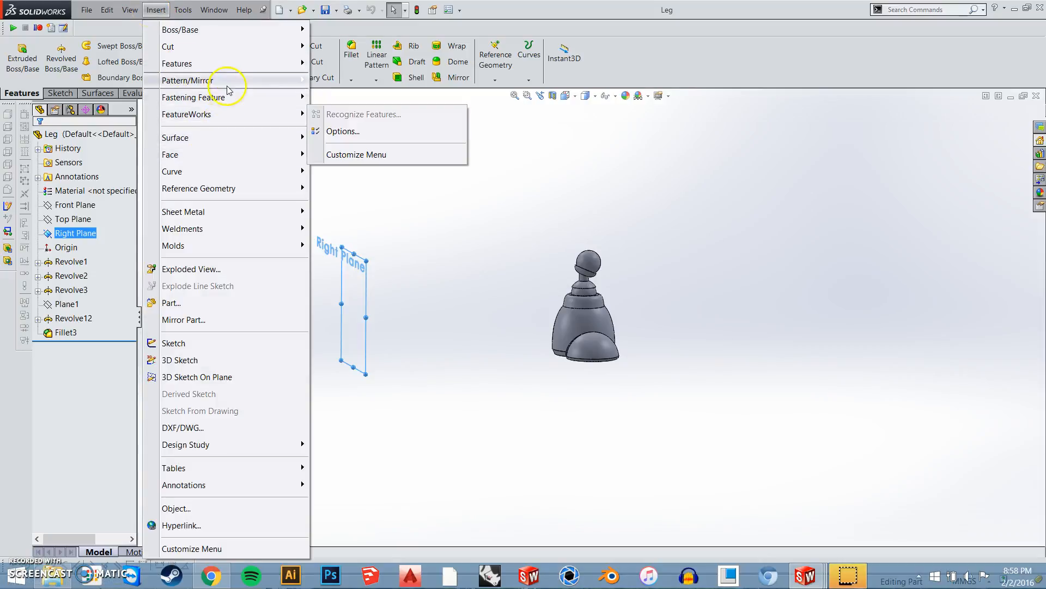
pyautogui.moveTo(228, 87)
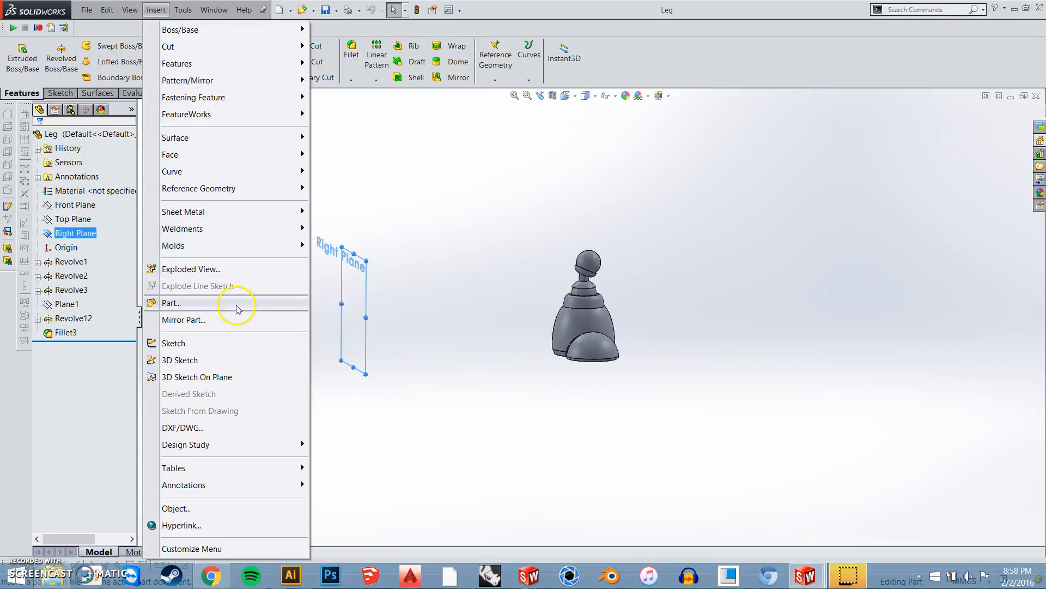
pyautogui.click(183, 320)
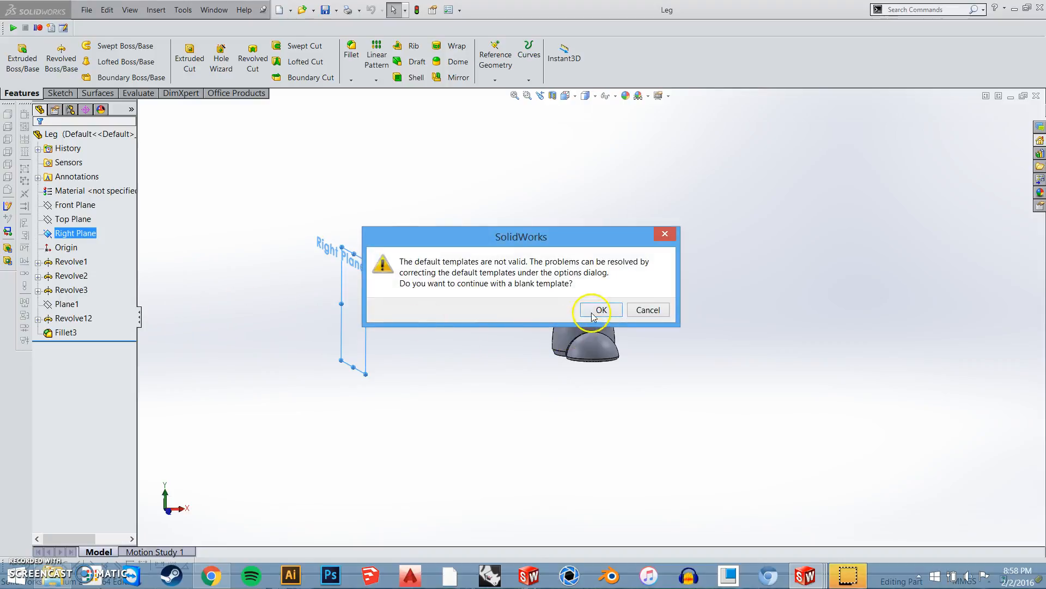
pyautogui.click(599, 309)
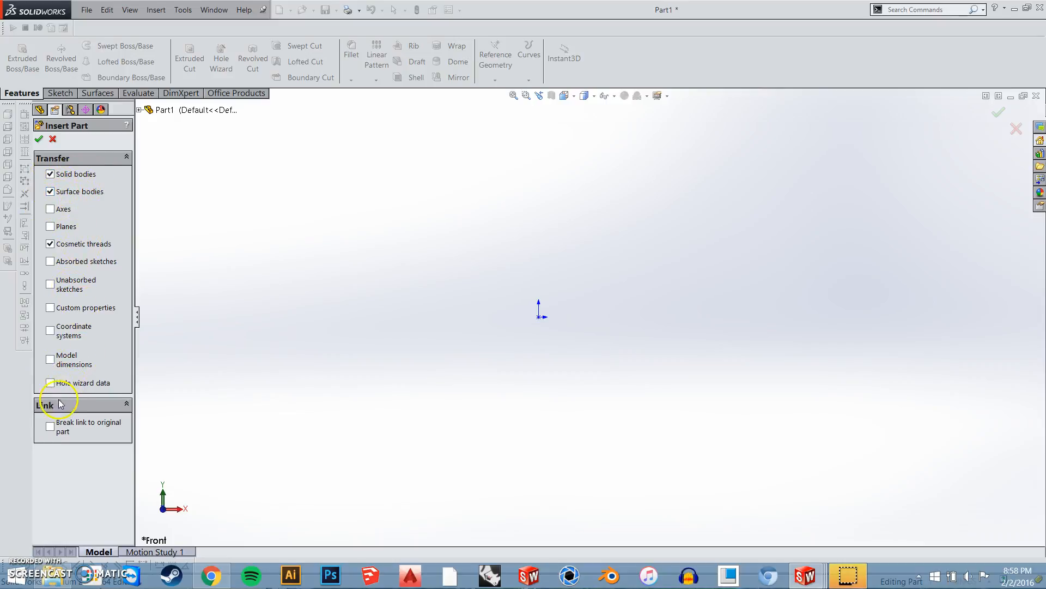
pyautogui.click(40, 139)
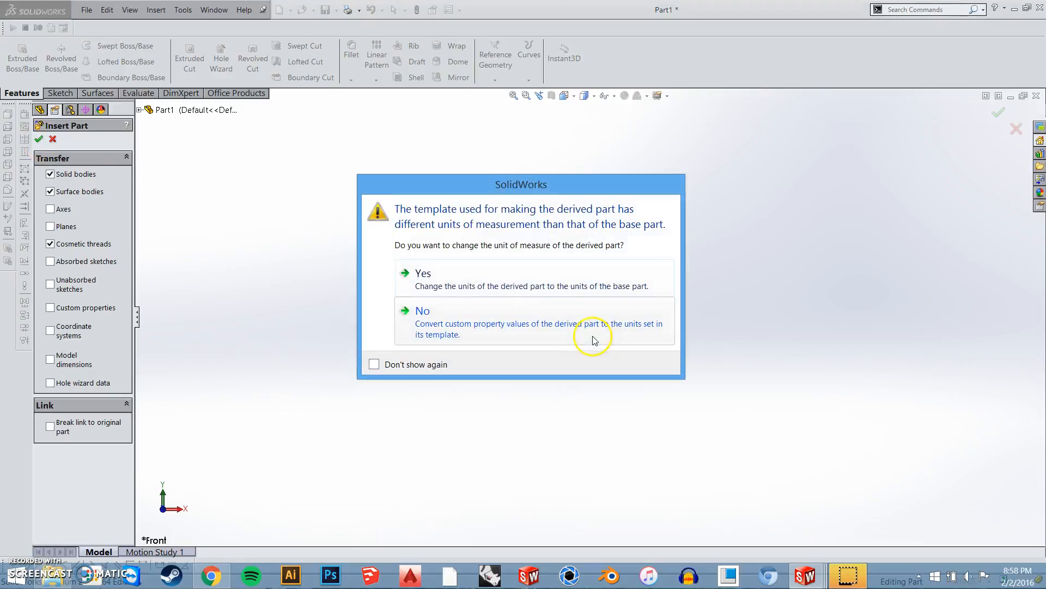
pyautogui.click(505, 288)
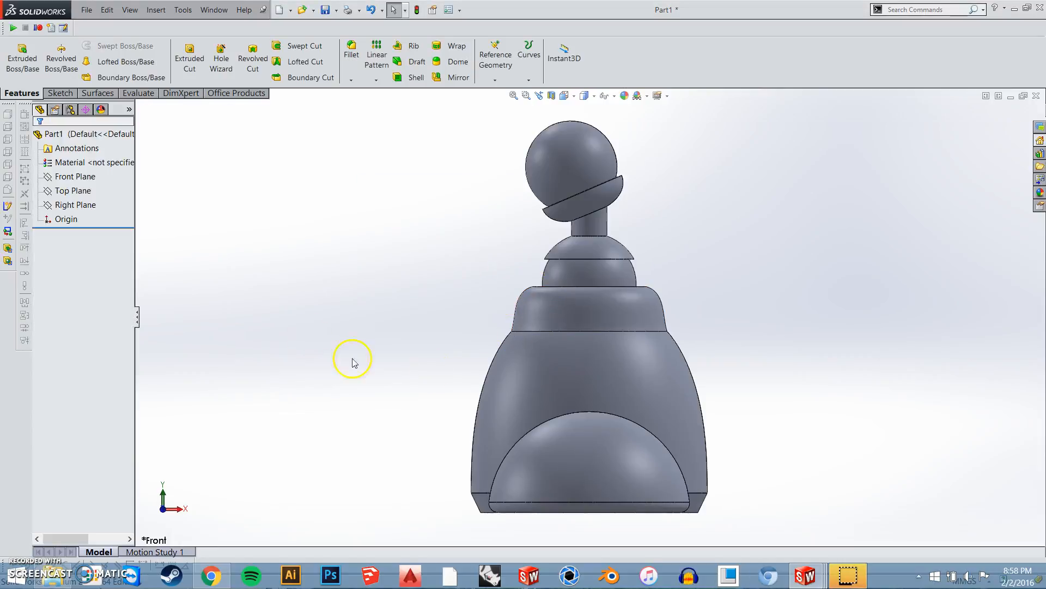
# Save the mirrored leg part as Left Leg in the TA Files folder
pyautogui.scroll(2, 450, 348)
pyautogui.moveTo(451, 348); pyautogui.dragTo(505, 355, button='middle')
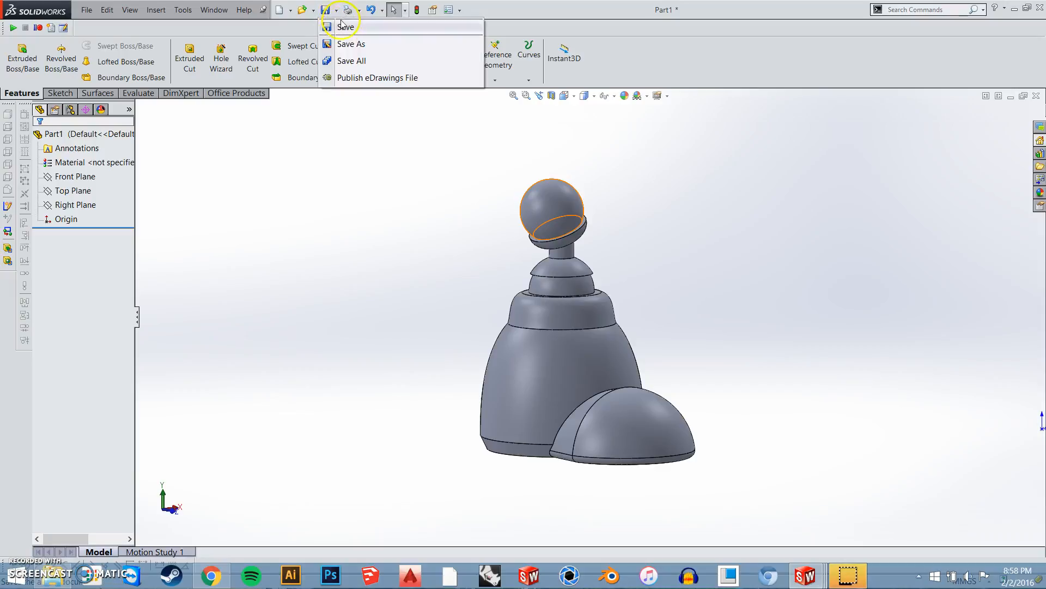
pyautogui.hotkey('ctrl', 's')
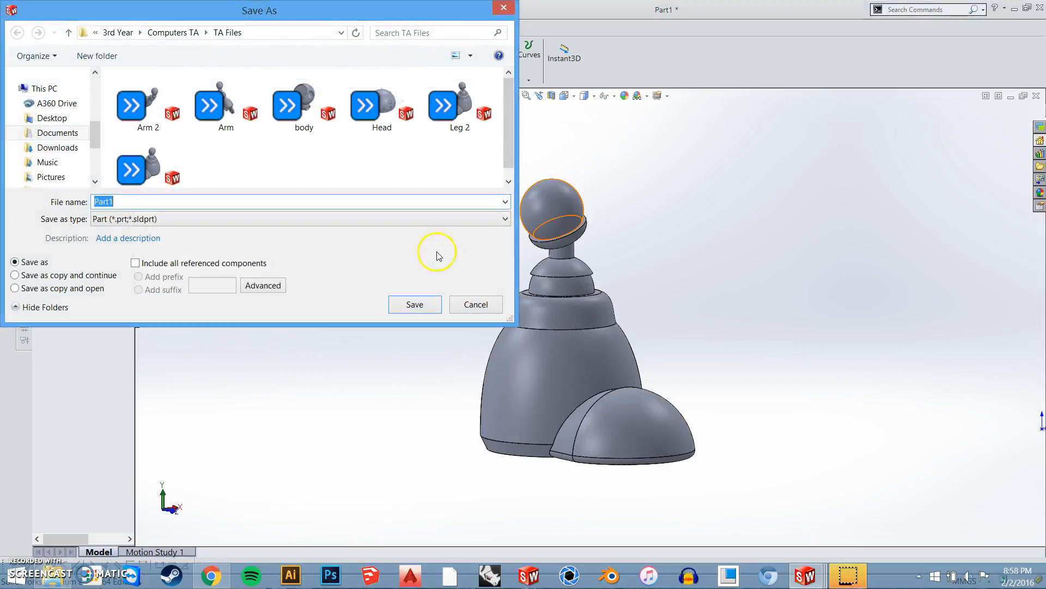
pyautogui.write('Left Leg')
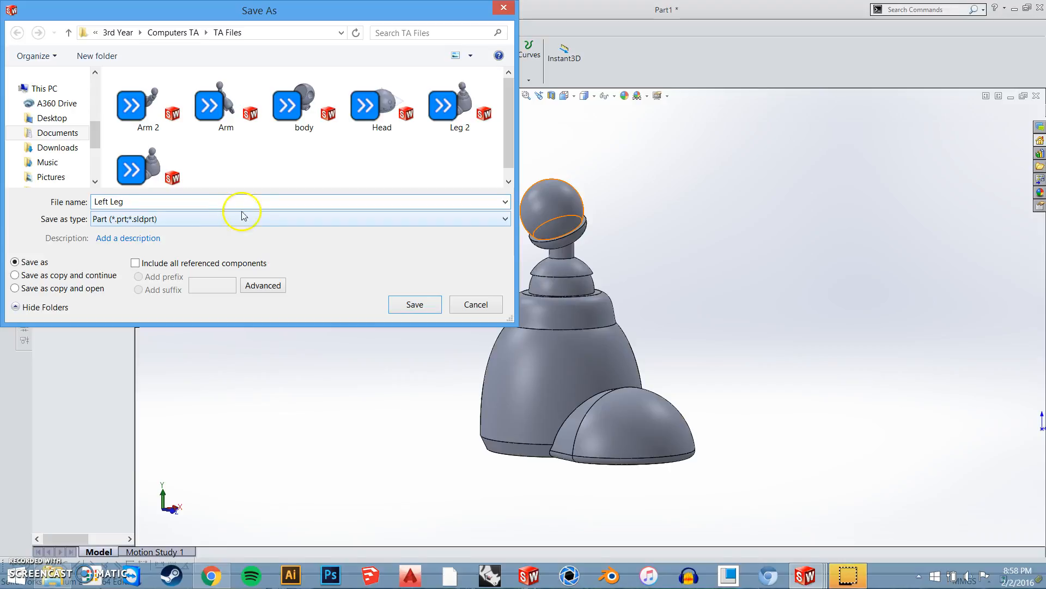
pyautogui.click(411, 305)
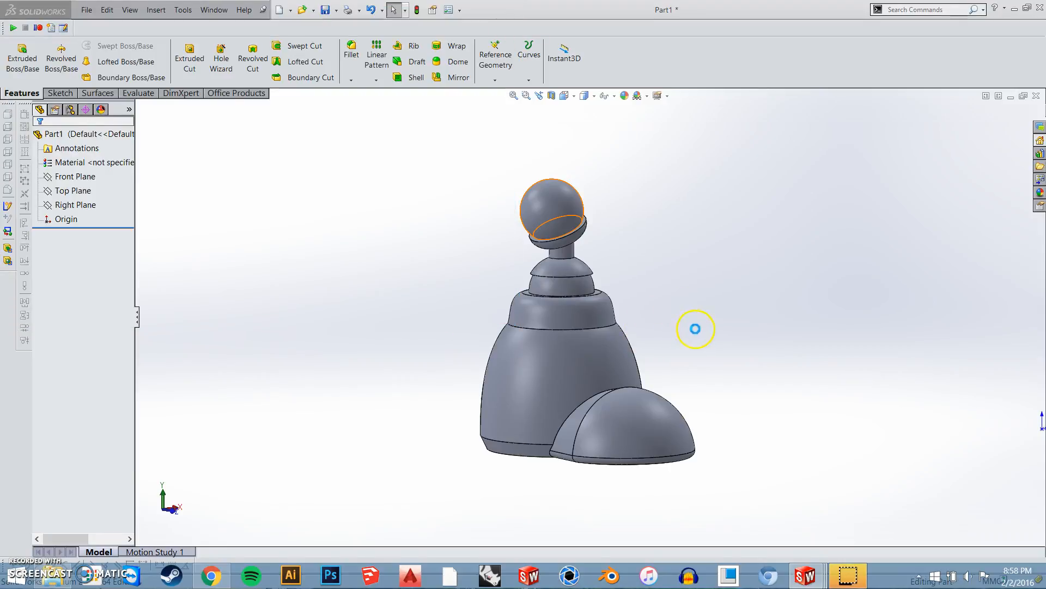
pyautogui.moveTo(619, 334); pyautogui.dragTo(512, 360, button='middle')
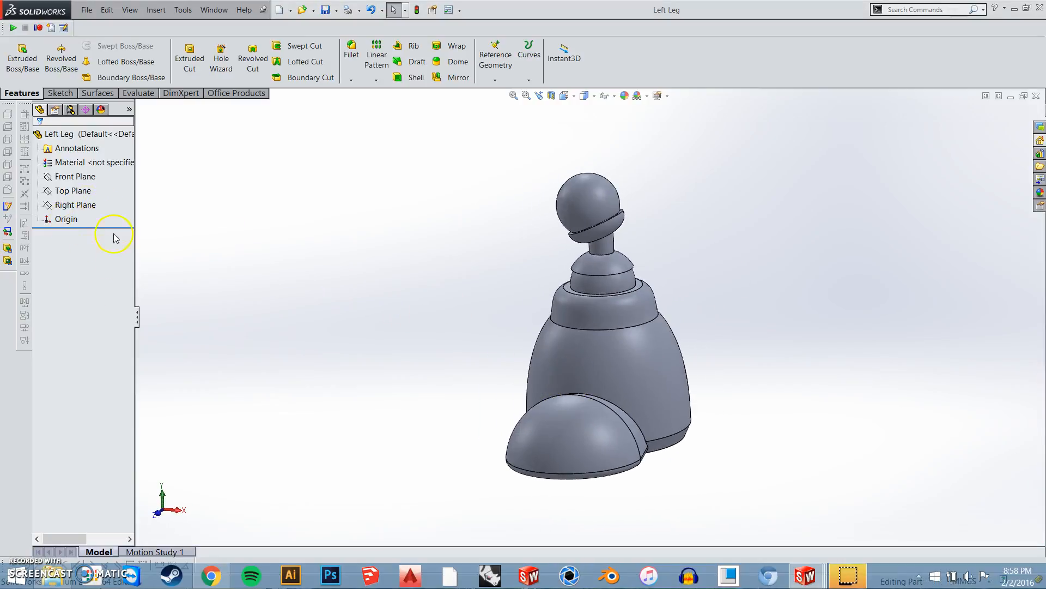
pyautogui.moveTo(669, 326); pyautogui.dragTo(621, 369, button='middle')
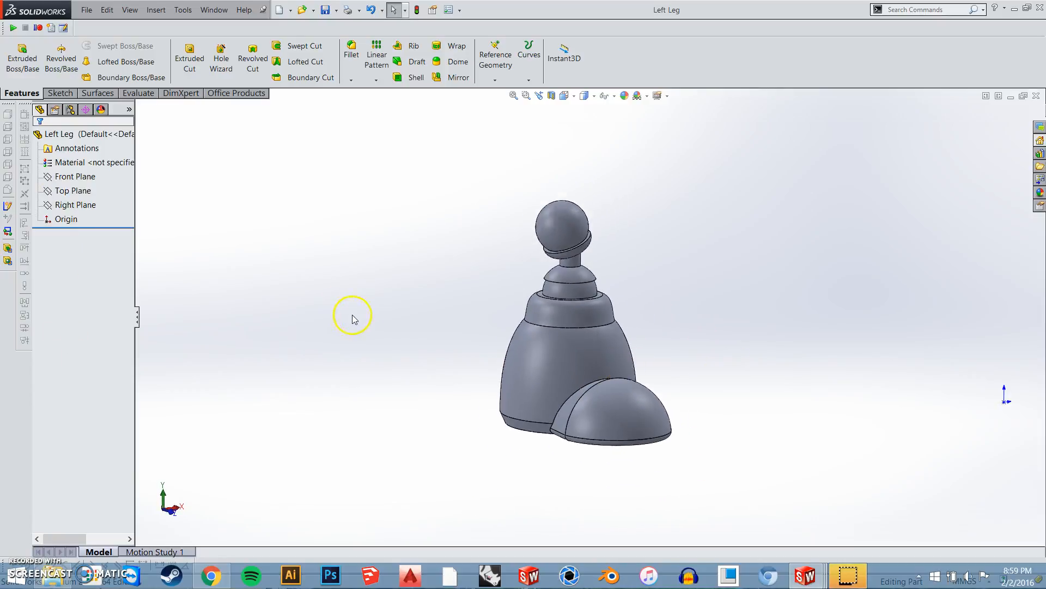
# Switch back to the original Leg part document and clear the Right Plane selection
pyautogui.hotkey('ctrl', 'Tab')
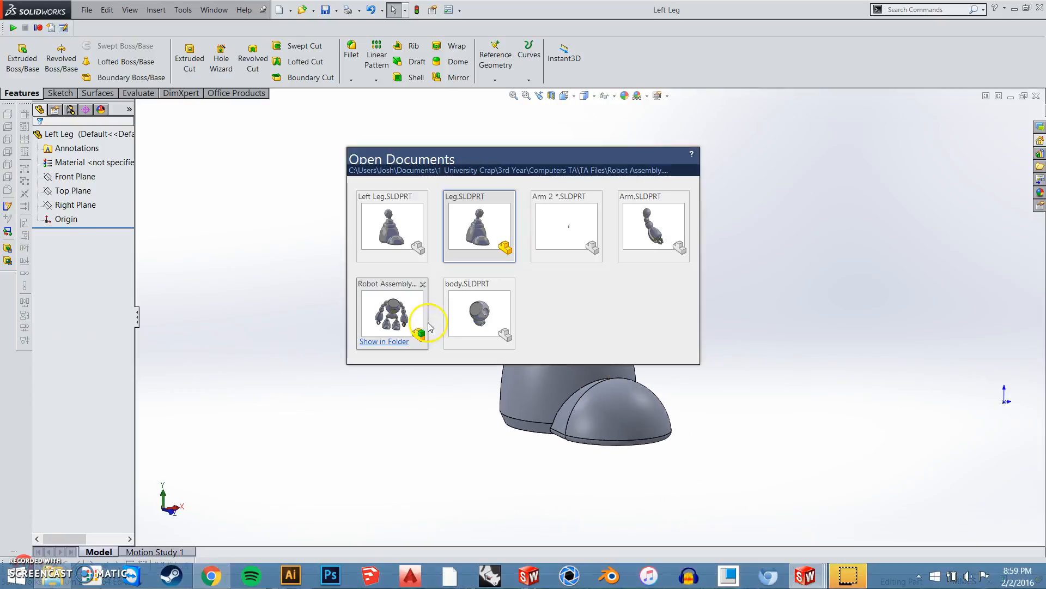
pyautogui.click(456, 227)
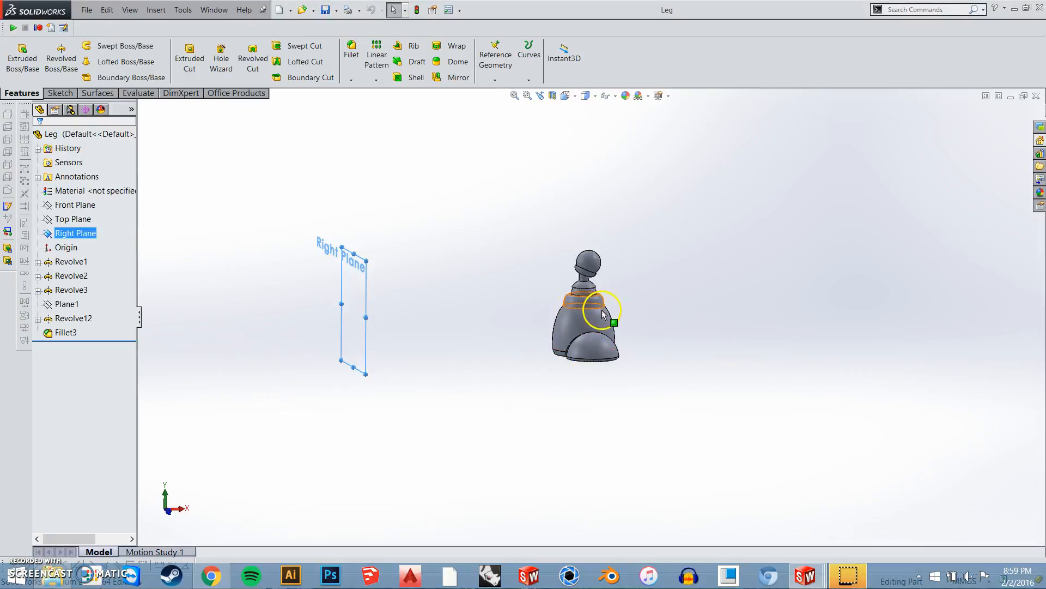
pyautogui.scroll(-2, 572, 321)
pyautogui.click(449, 327)
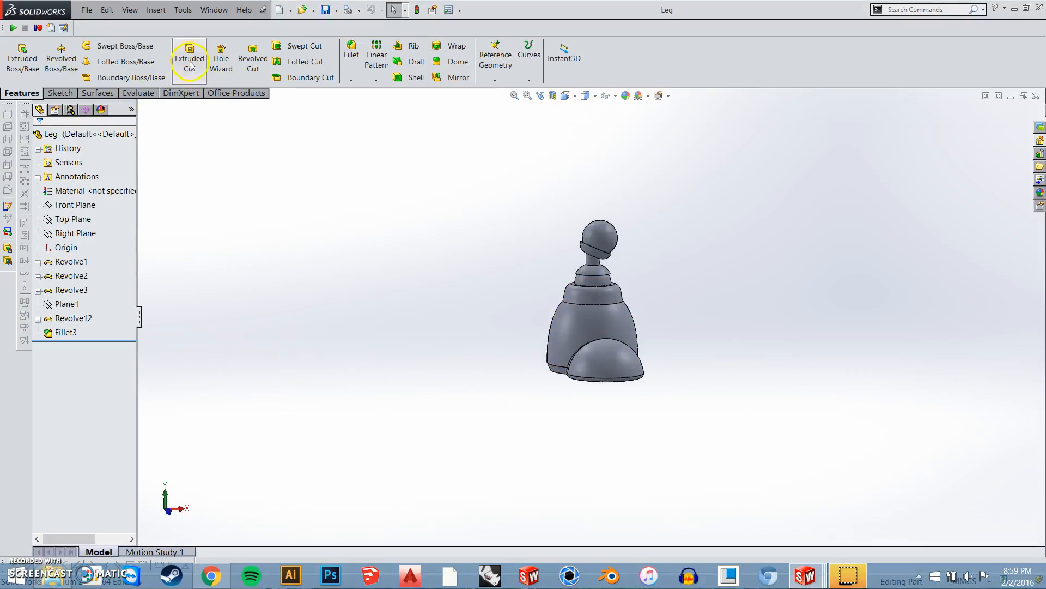
pyautogui.moveTo(262, 299); pyautogui.dragTo(388, 299, button='middle')
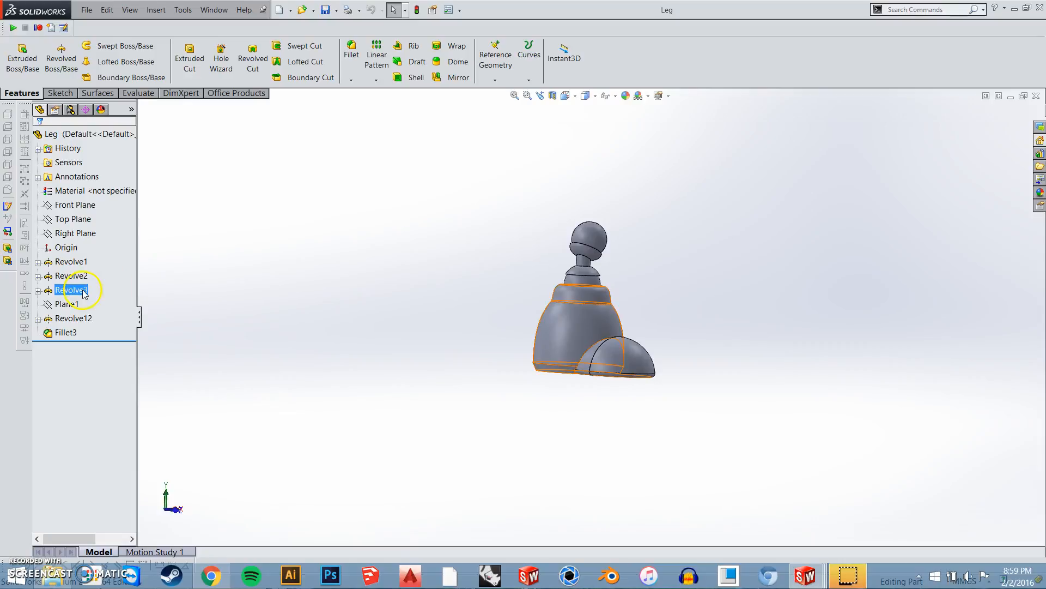
# Set the revolve angle of the leg's Revolve3 feature to 180 degrees
pyautogui.click(106, 291)
pyautogui.click(659, 425)
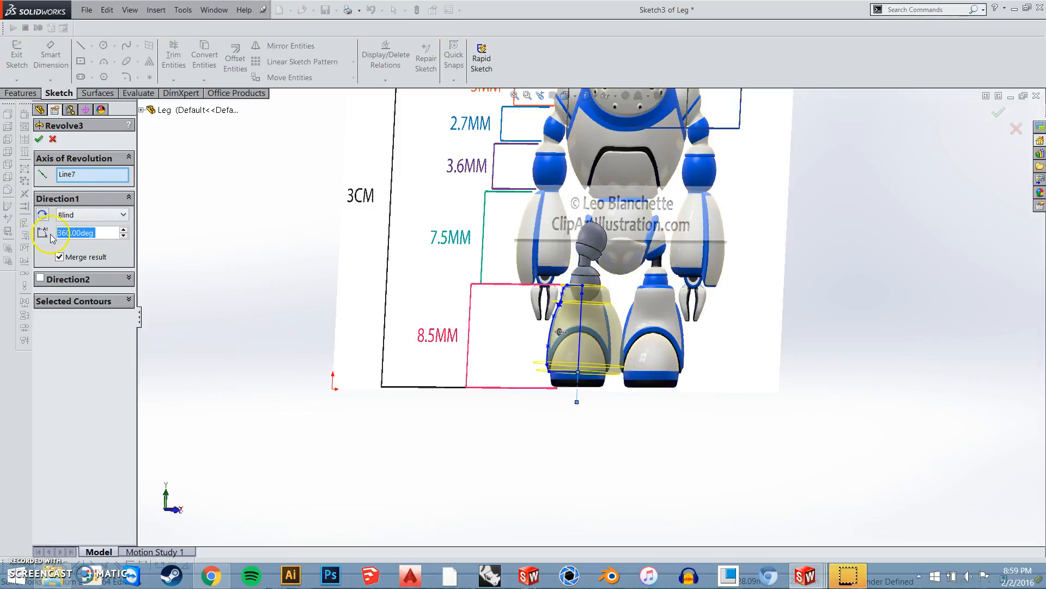
pyautogui.write('180')
pyautogui.press('Return')
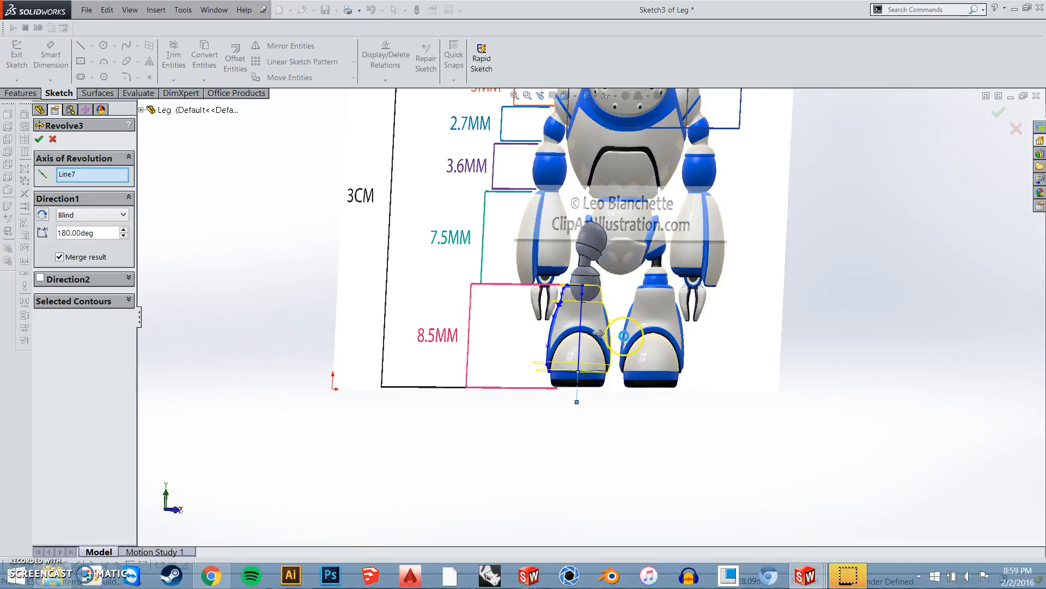
pyautogui.rightClick(626, 339)
pyautogui.moveTo(595, 332); pyautogui.dragTo(584, 357, button='middle')
pyautogui.press('Return')
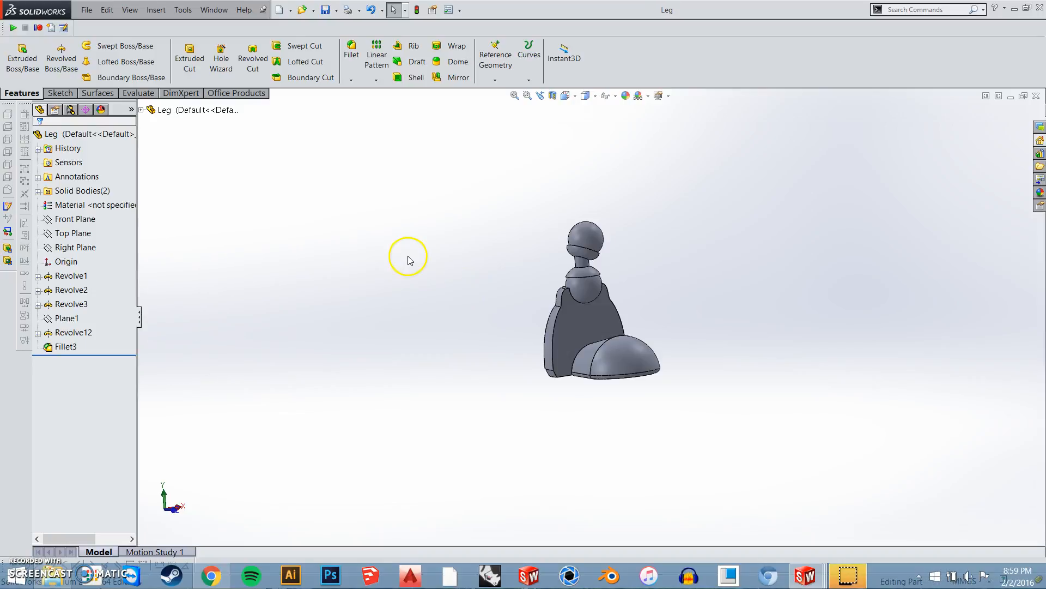
# Switch to the Left Leg part document and examine how the mirrored leg follows the edit to the original
pyautogui.hotkey('ctrl', 'Tab')
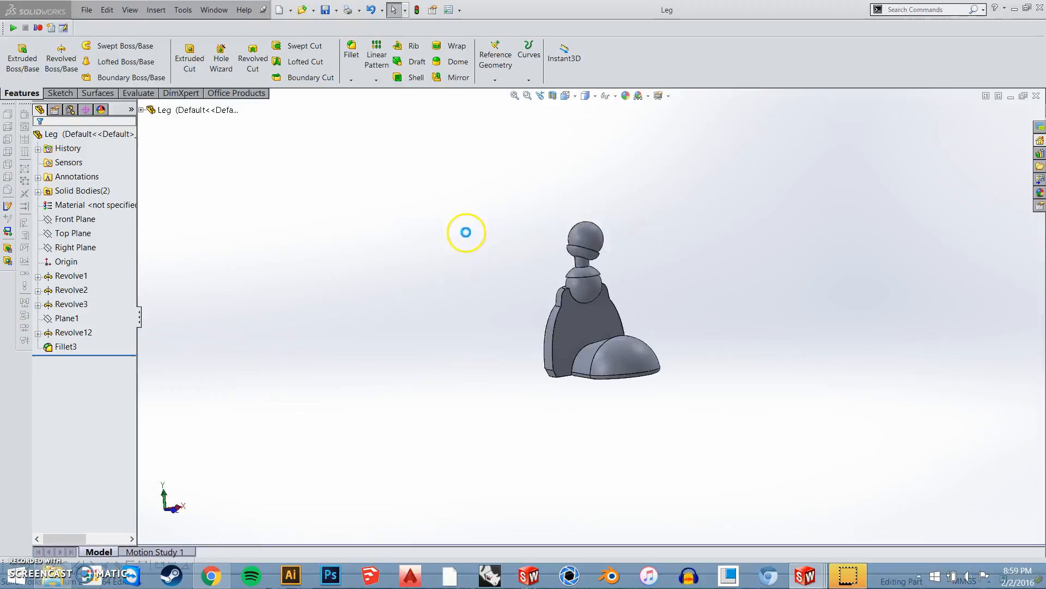
pyautogui.scroll(-5, 532, 311)
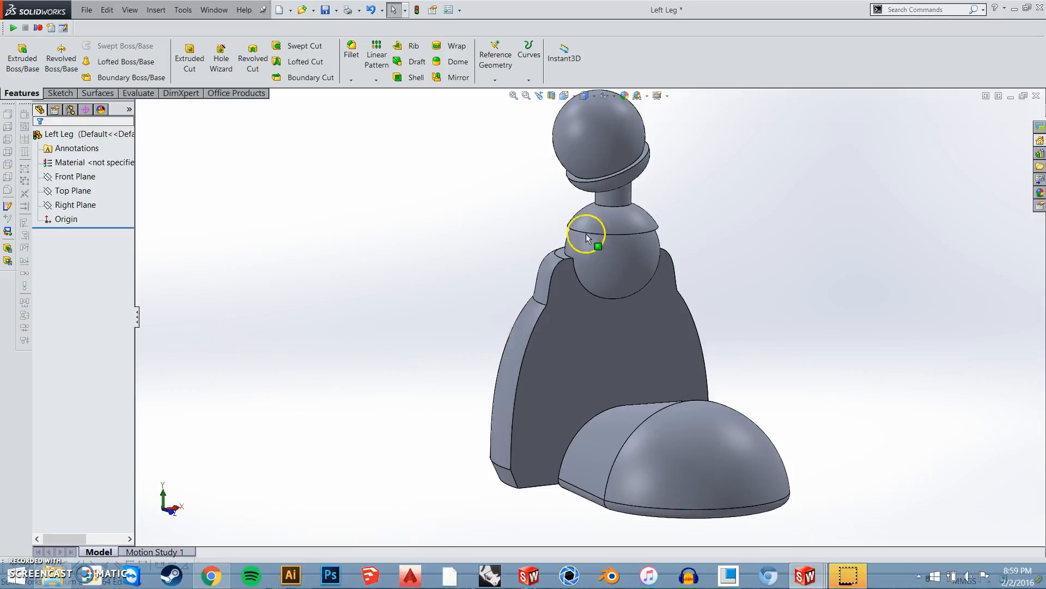
pyautogui.scroll(-3, 559, 334)
pyautogui.scroll(1, 559, 333)
pyautogui.moveTo(548, 353); pyautogui.dragTo(600, 360, button='middle')
pyautogui.scroll(6, 605, 321)
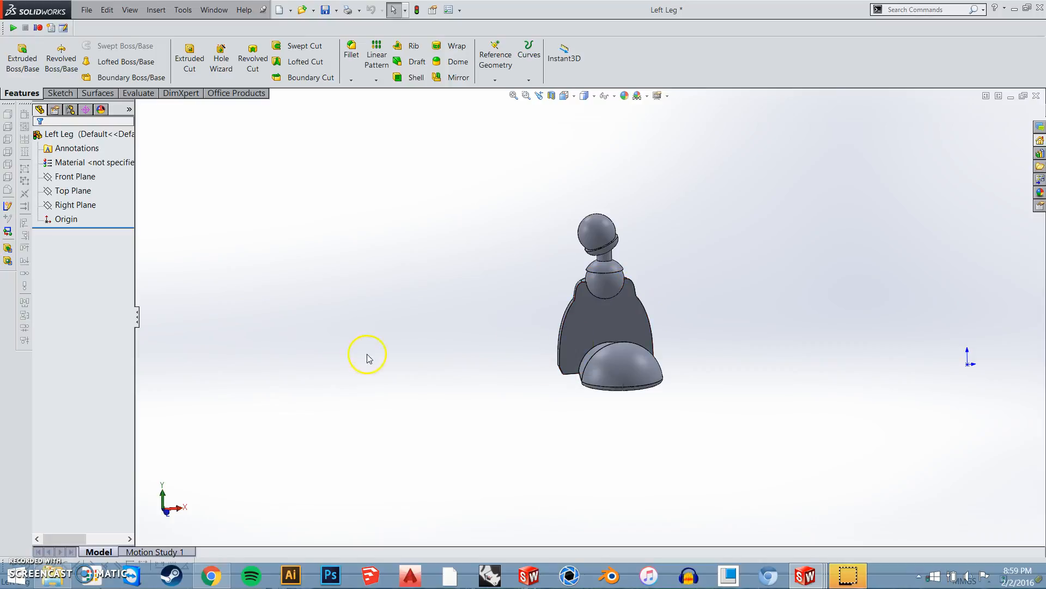
# In the original Leg part, set the revolve angle of the Revolve3 feature to 360 degrees and save the part
pyautogui.moveTo(603, 349)
pyautogui.mouseDown(button='middle')
pyautogui.moveTo(630, 334)
pyautogui.moveTo(603, 305)
pyautogui.moveTo(605, 352)
pyautogui.mouseUp(button='middle')
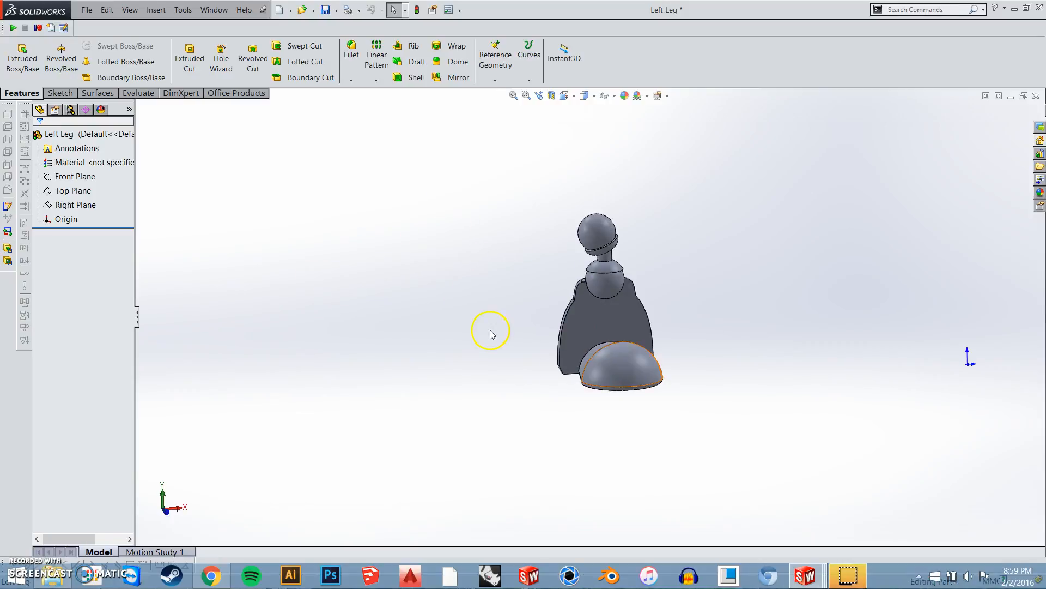
pyautogui.hotkey('ctrl', 'Tab')
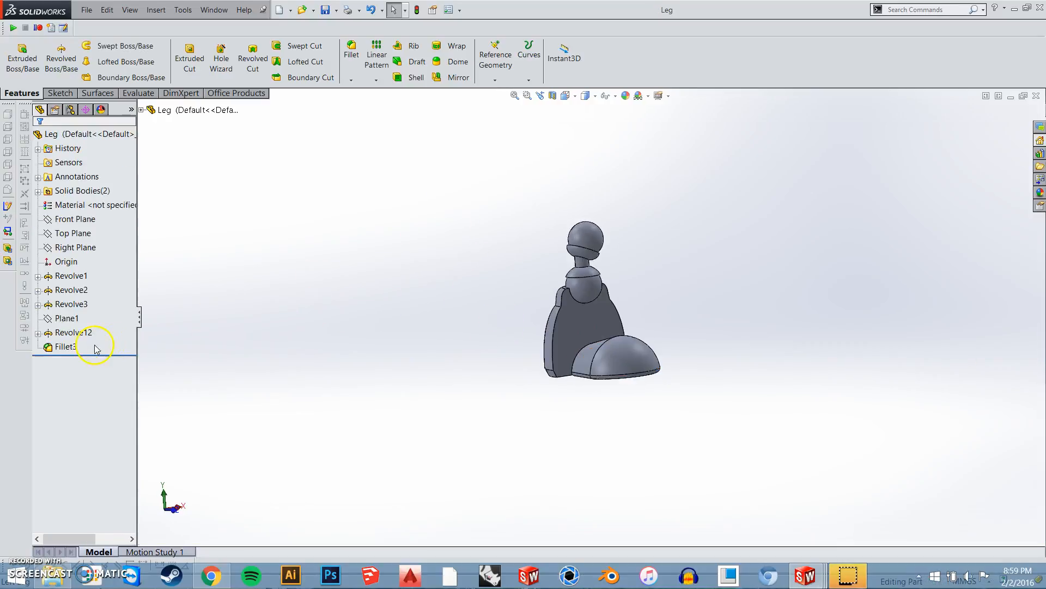
pyautogui.click(71, 303)
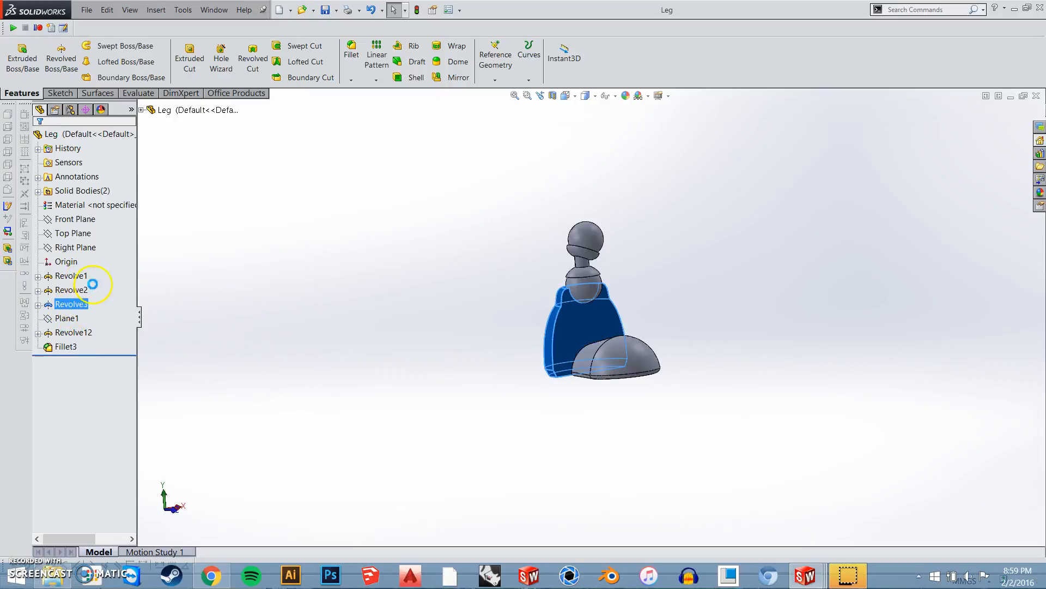
pyautogui.write('360')
pyautogui.press('Return')
pyautogui.click(42, 139)
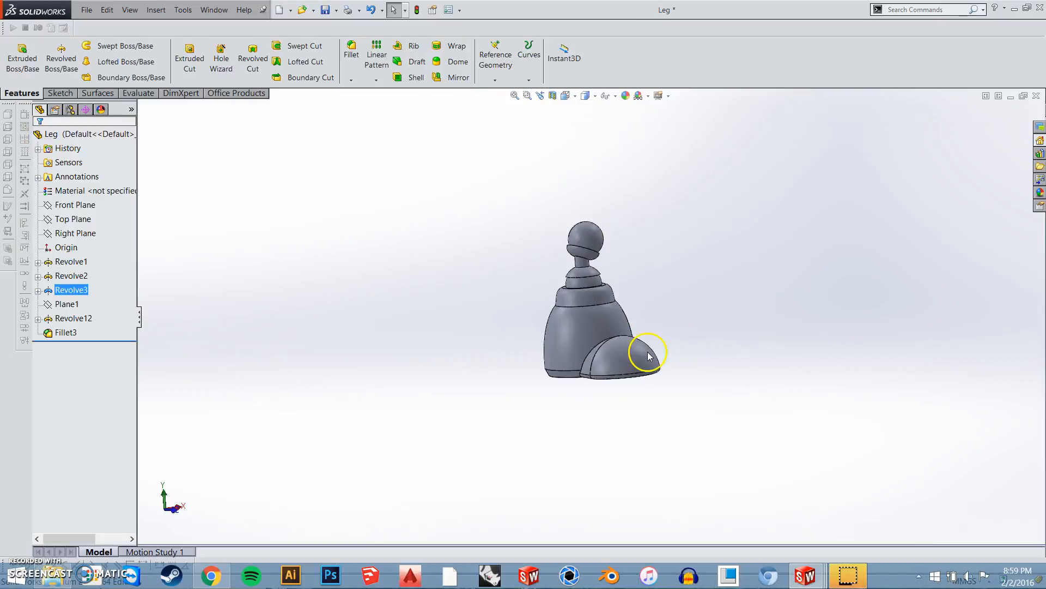
pyautogui.scroll(2, 718, 347)
pyautogui.moveTo(724, 346); pyautogui.dragTo(713, 391, button='middle')
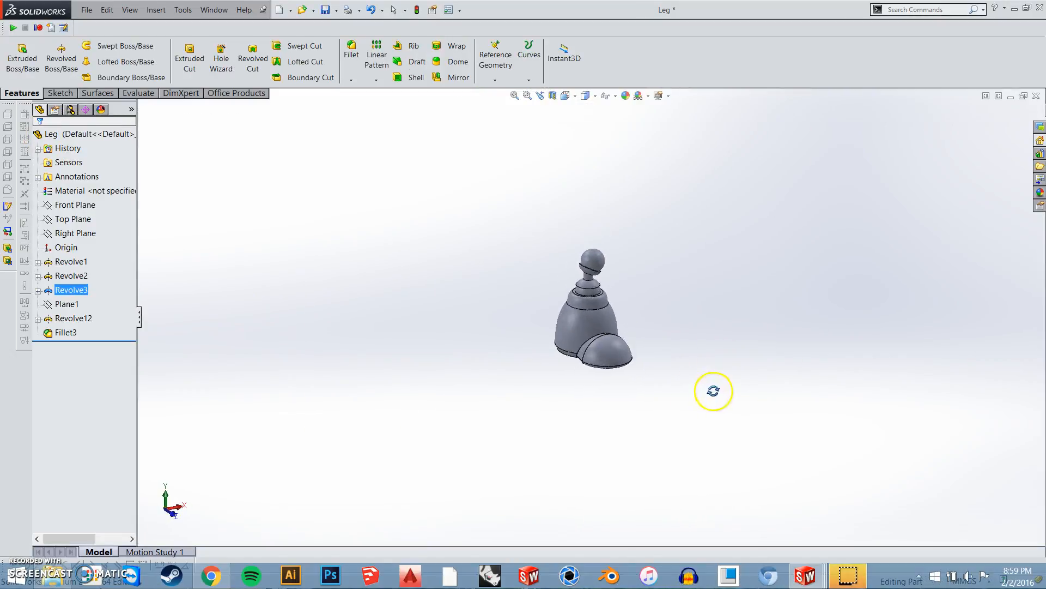
pyautogui.click(274, 286)
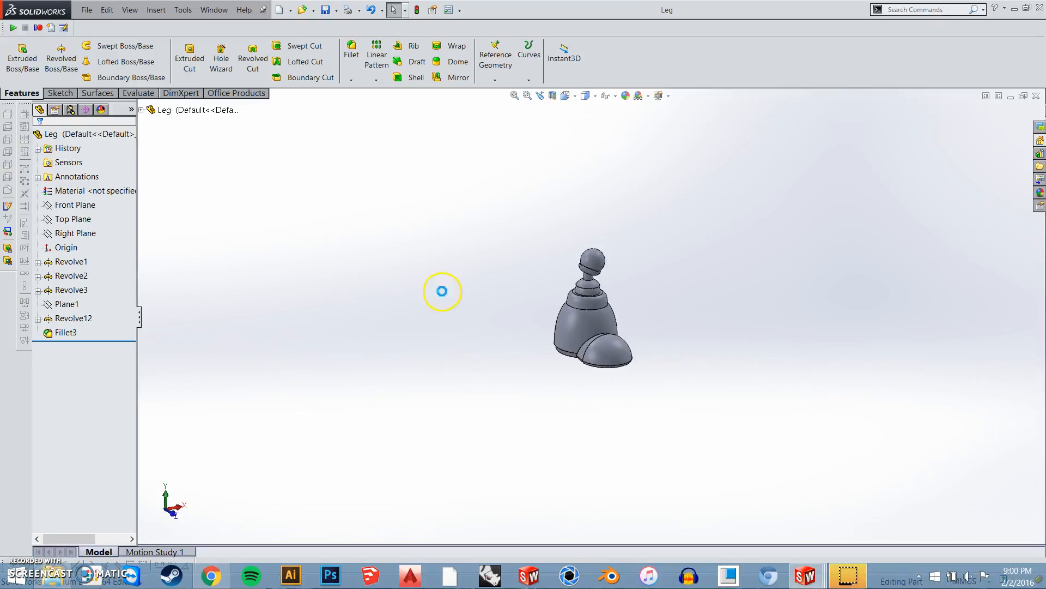
# Check the updated Left Leg, switch to the Robot Assembly, rebuild it with the changed models and close it
pyautogui.moveTo(649, 328); pyautogui.dragTo(725, 335, button='middle')
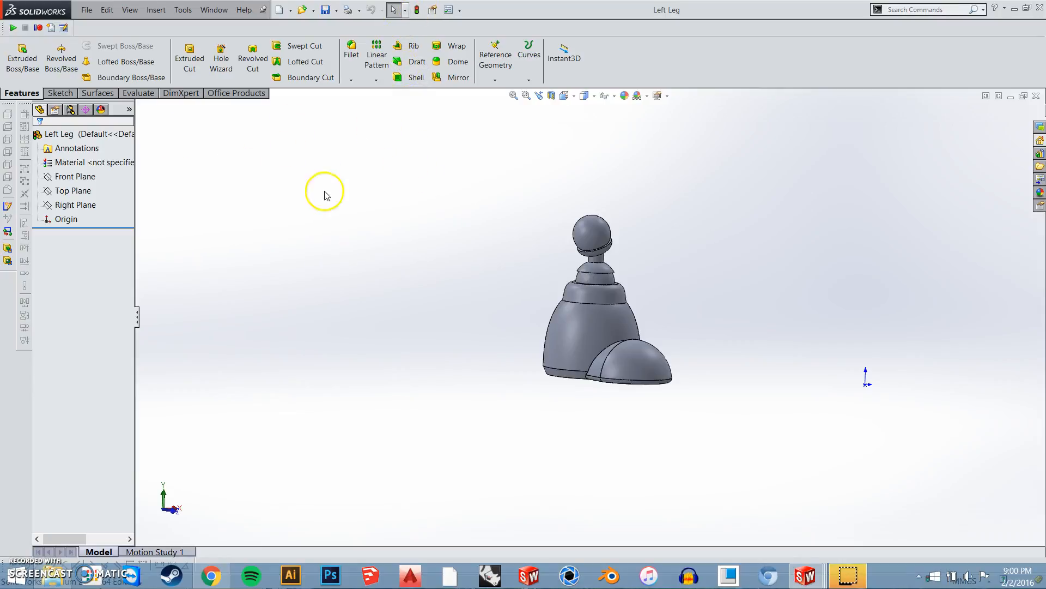
pyautogui.hotkey('ctrl', 'Tab')
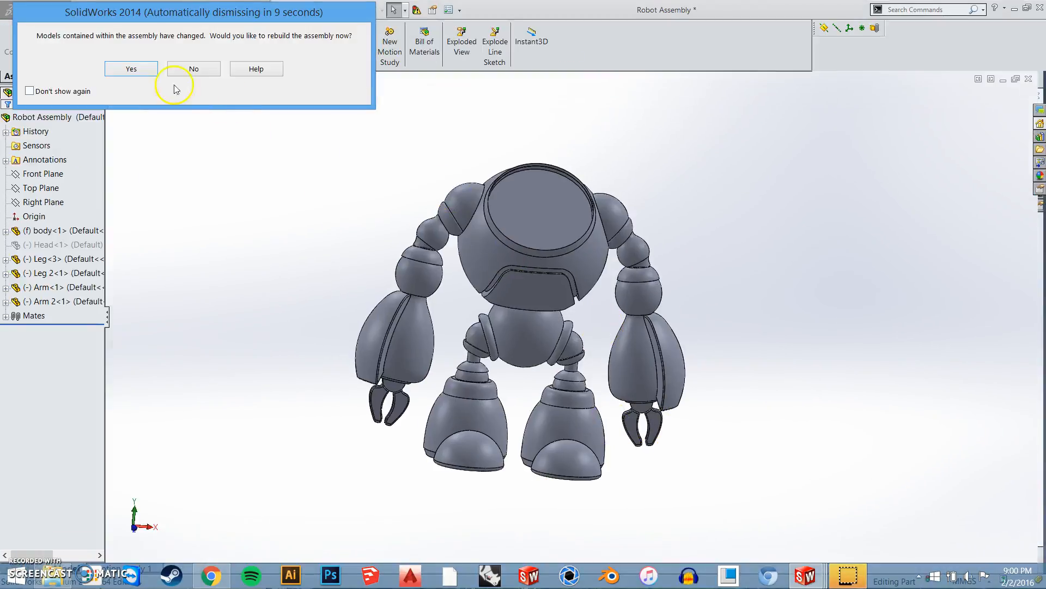
pyautogui.press('Return')
pyautogui.moveTo(614, 347); pyautogui.dragTo(615, 372, button='middle')
pyautogui.click(1029, 80)
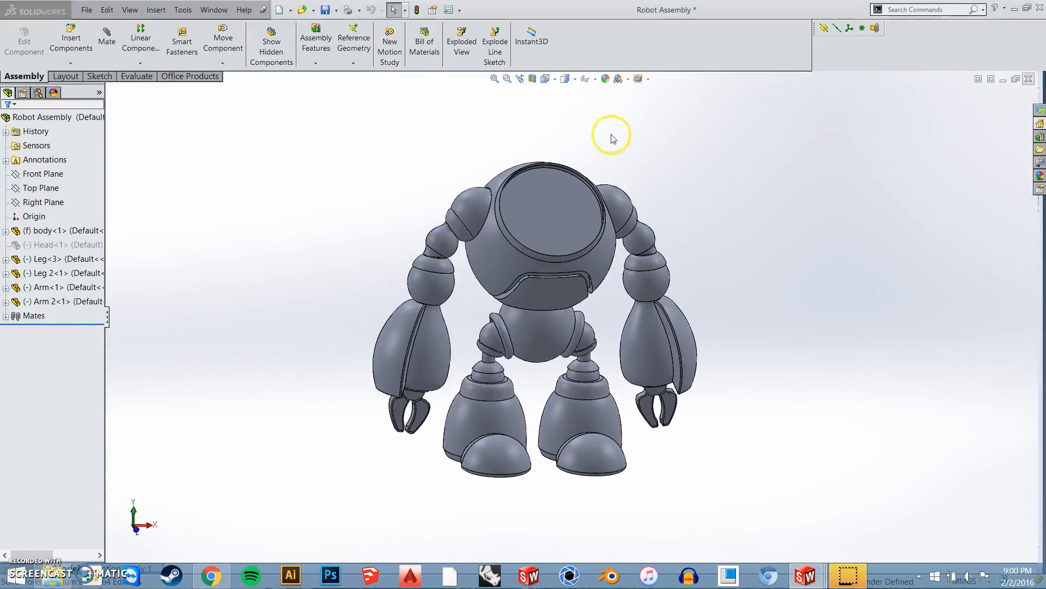
pyautogui.click(239, 228)
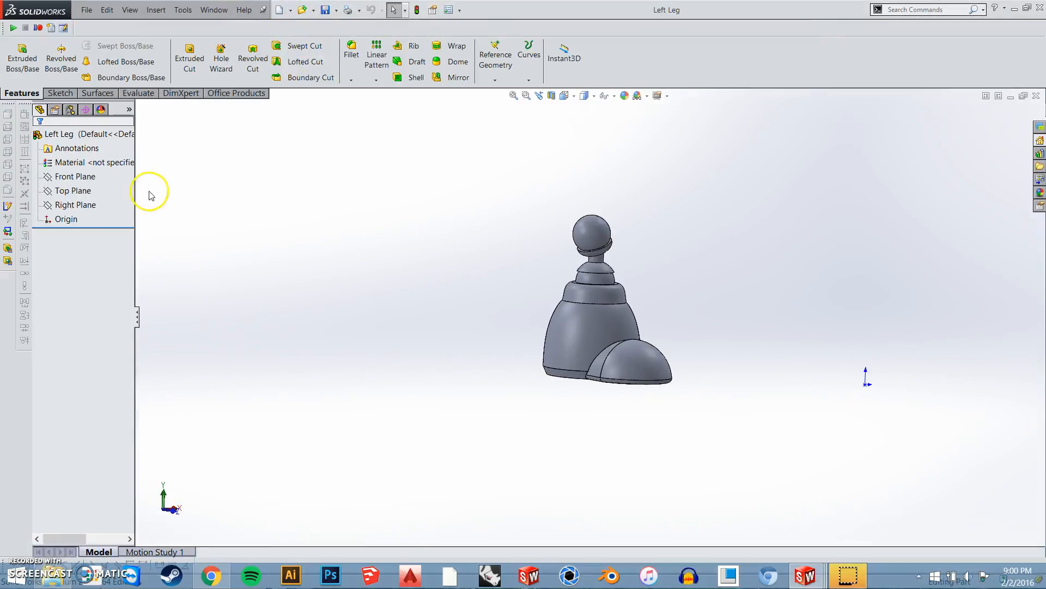
# Switch to the body part document and make a new assembly from it with the assem template
pyautogui.hotkey('ctrl', 'Tab')
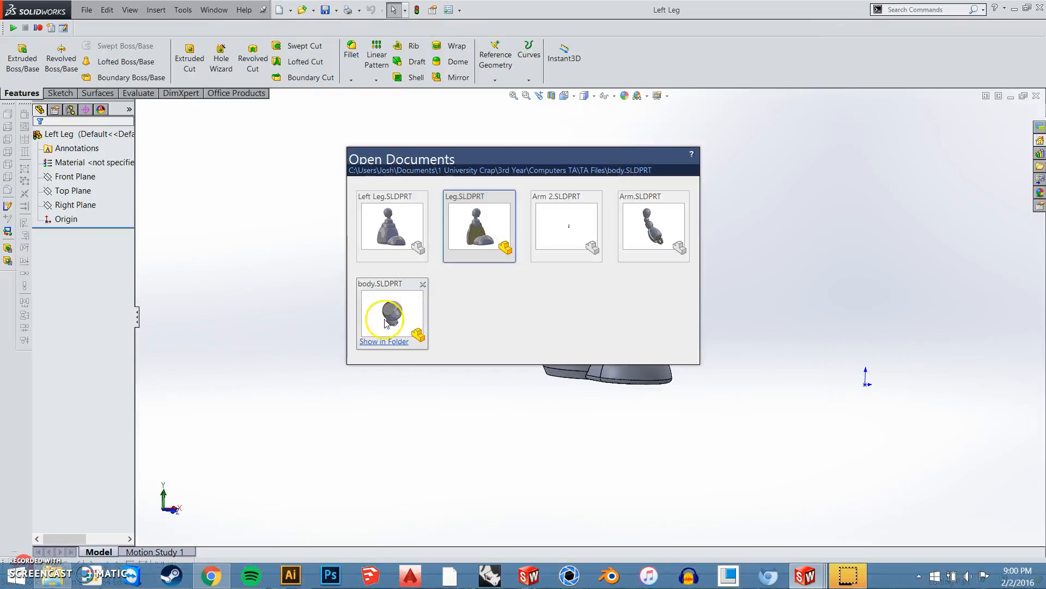
pyautogui.click(381, 317)
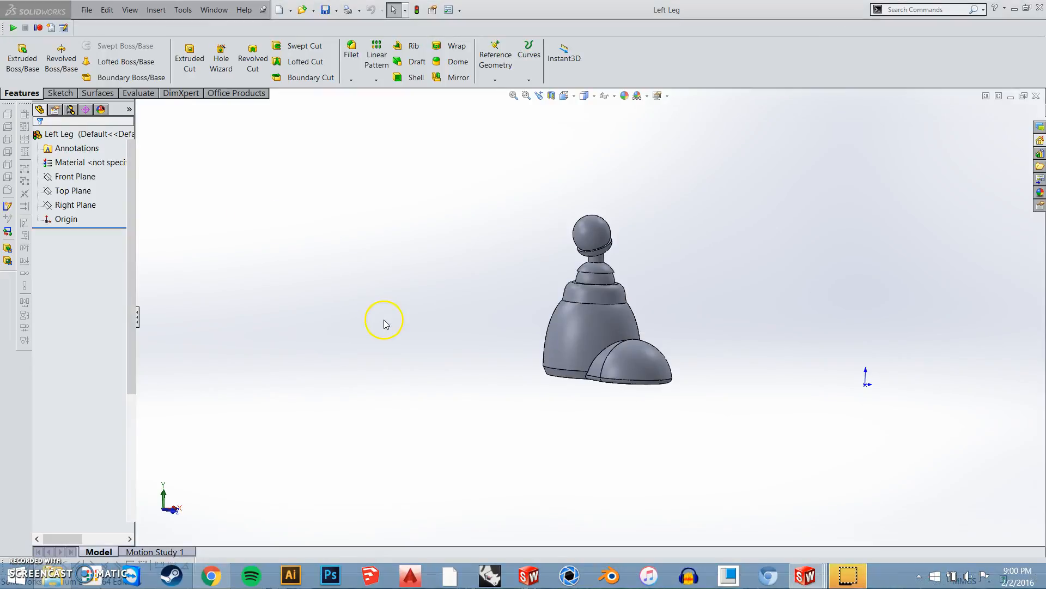
pyautogui.click(291, 11)
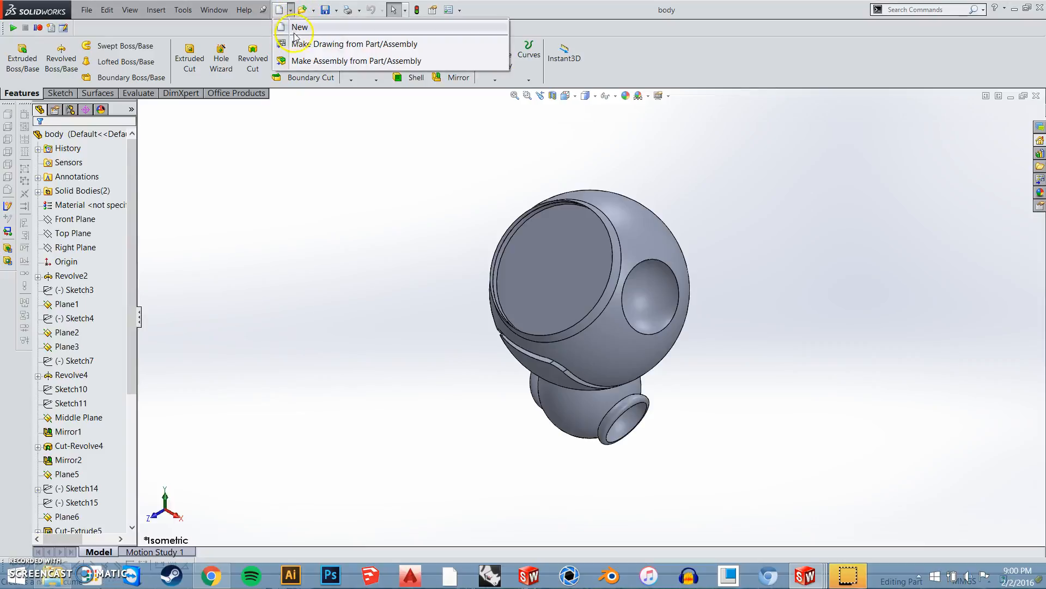
pyautogui.click(355, 61)
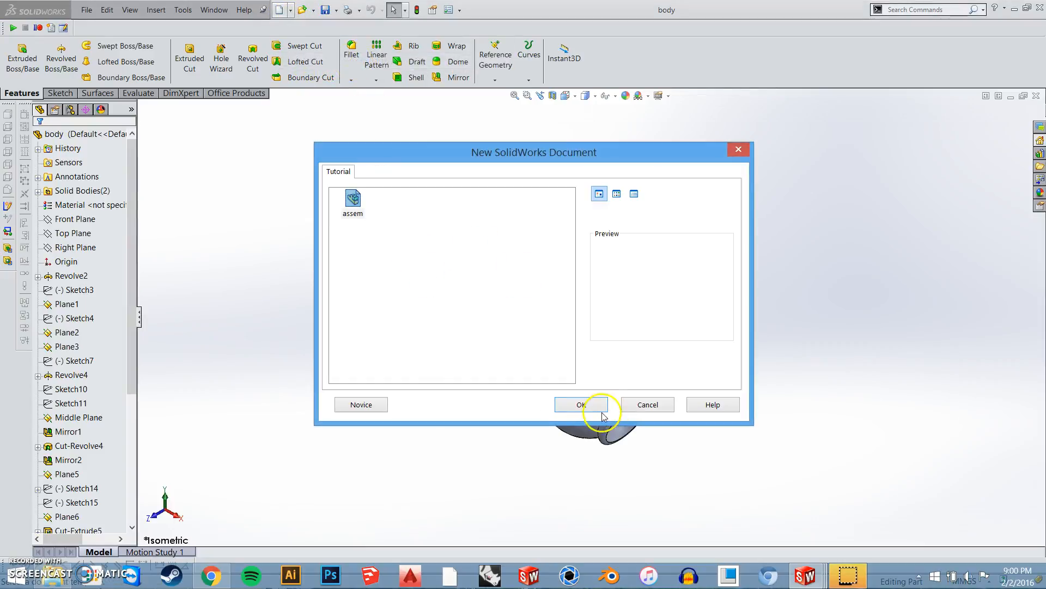
pyautogui.click(582, 405)
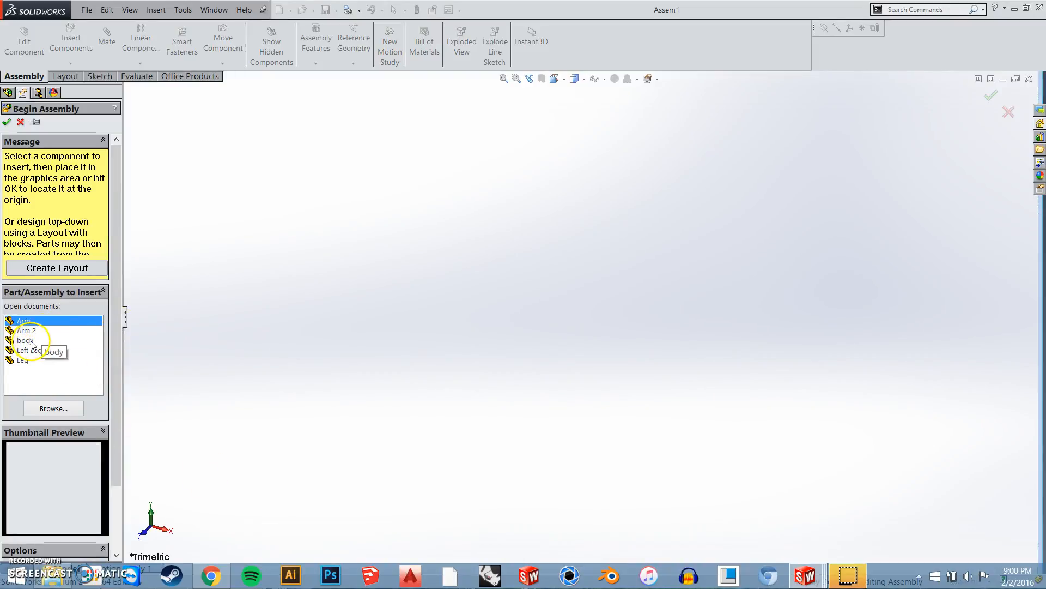
# Show the origins and place the body part at the new assembly's origin
pyautogui.click(72, 342)
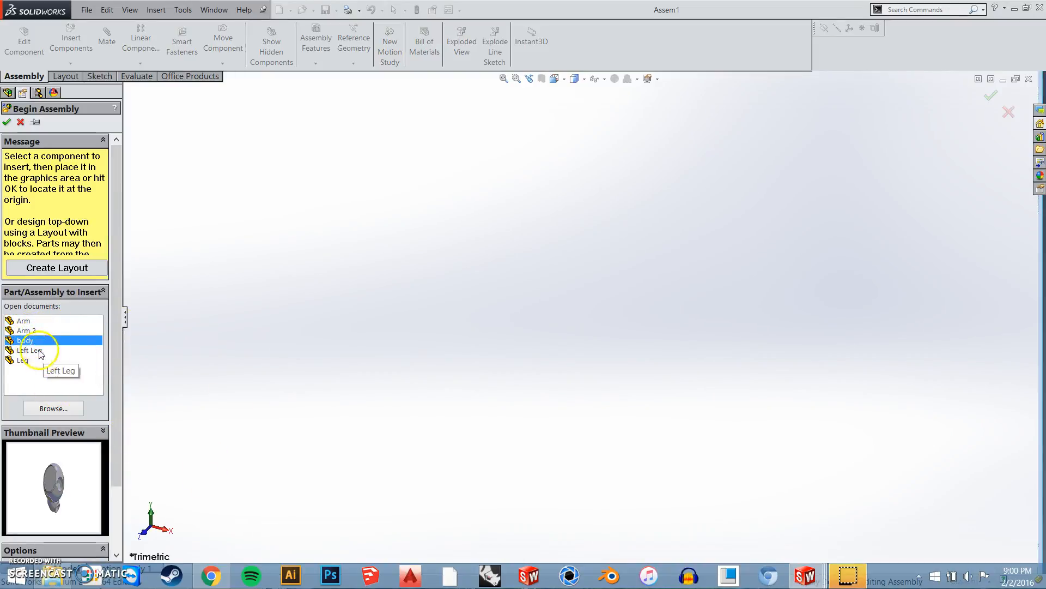
pyautogui.click(128, 10)
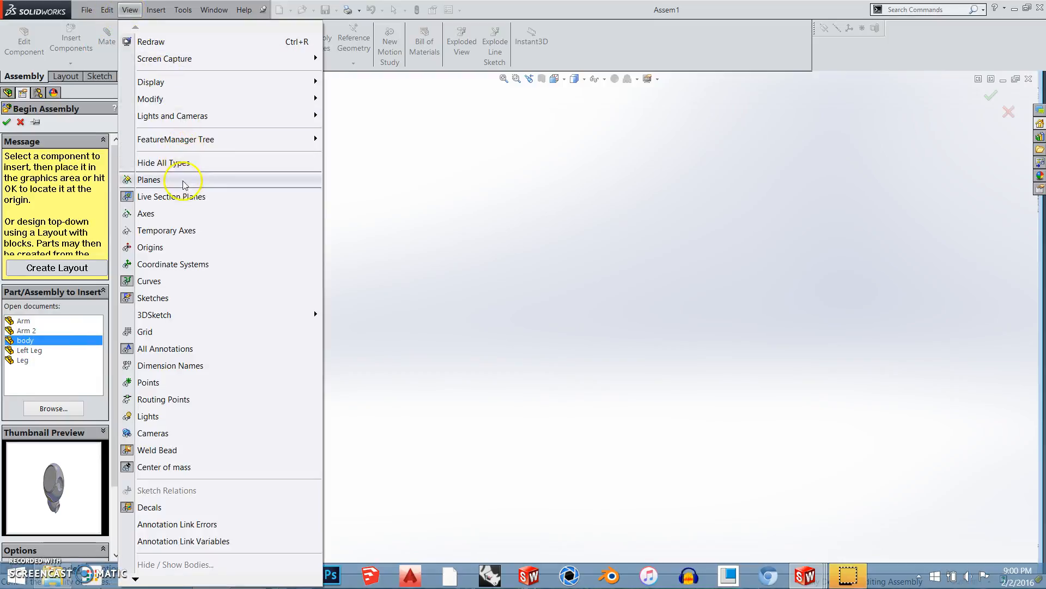
pyautogui.click(176, 250)
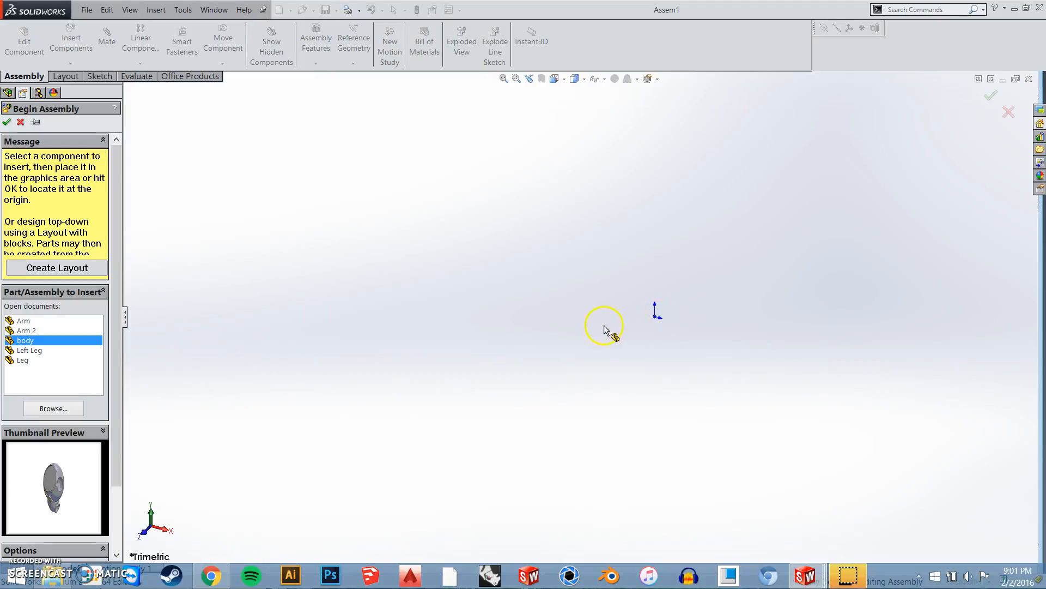
pyautogui.click(524, 352)
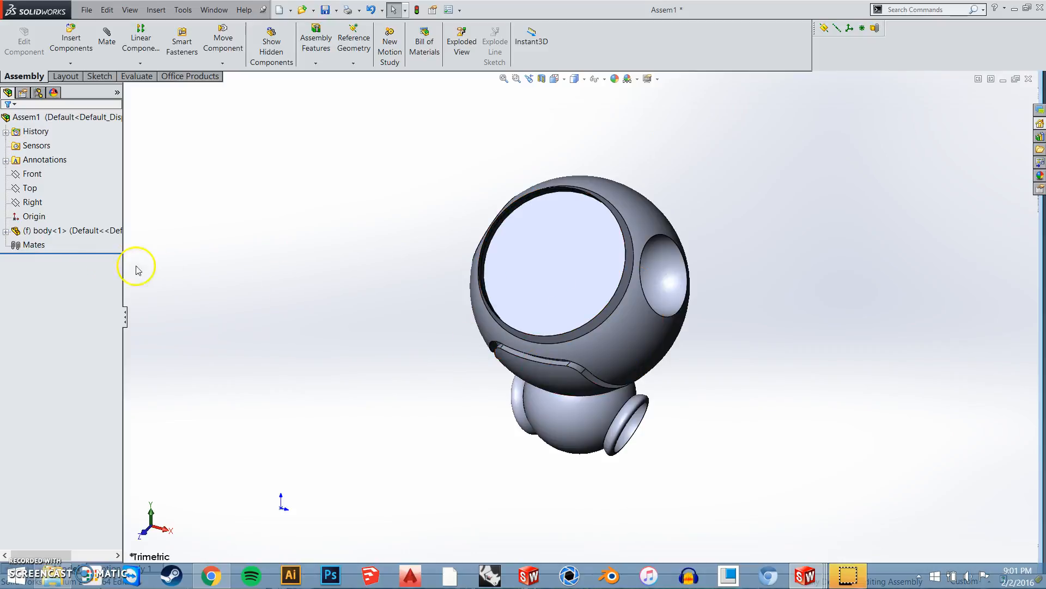
# Insert the Leg part into the assembly beside the body and hide the origins
pyautogui.click(71, 41)
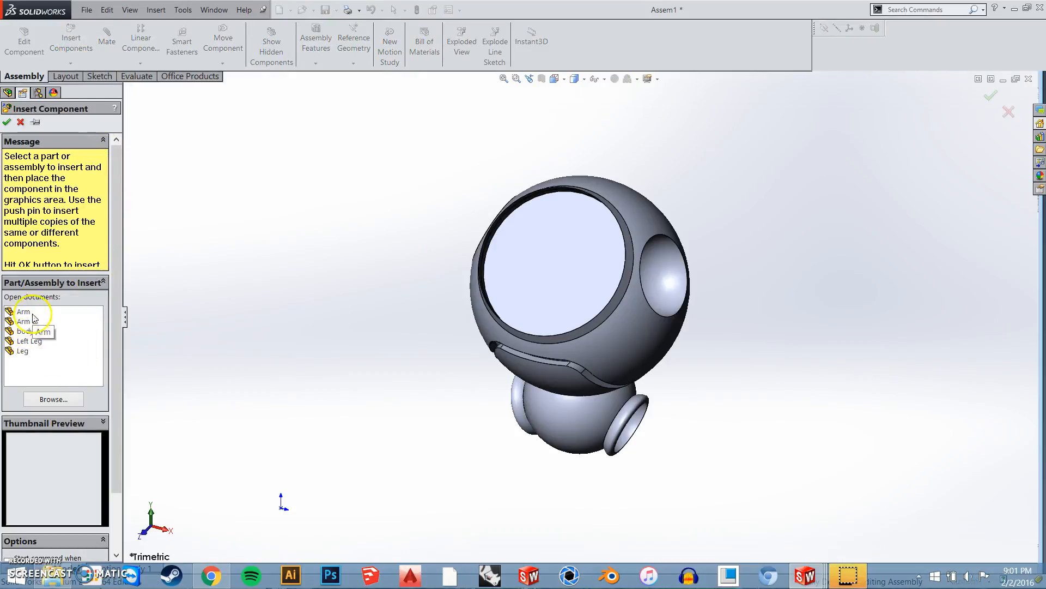
pyautogui.click(23, 350)
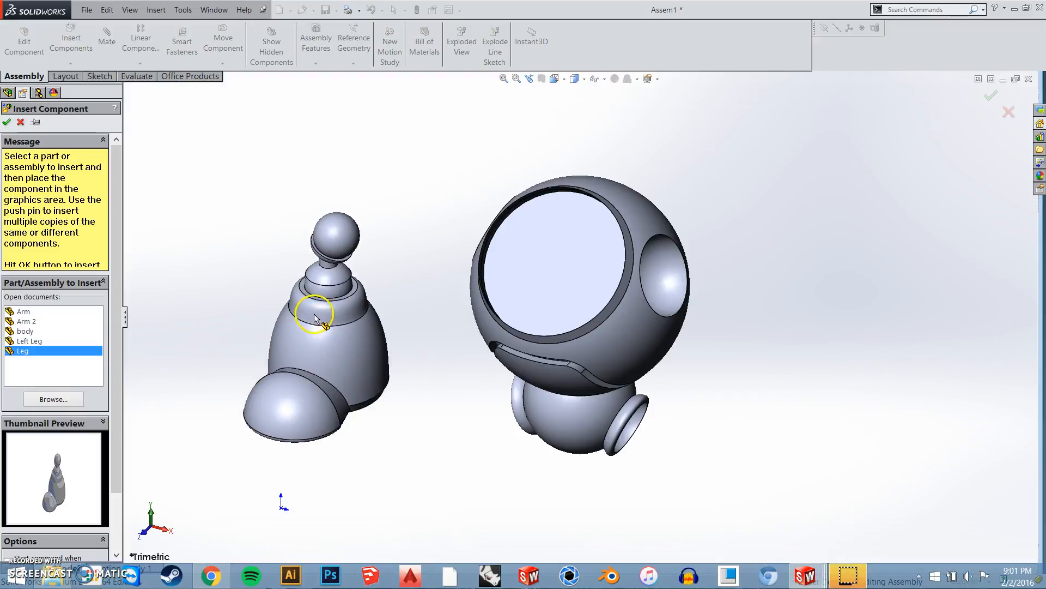
pyautogui.click(321, 321)
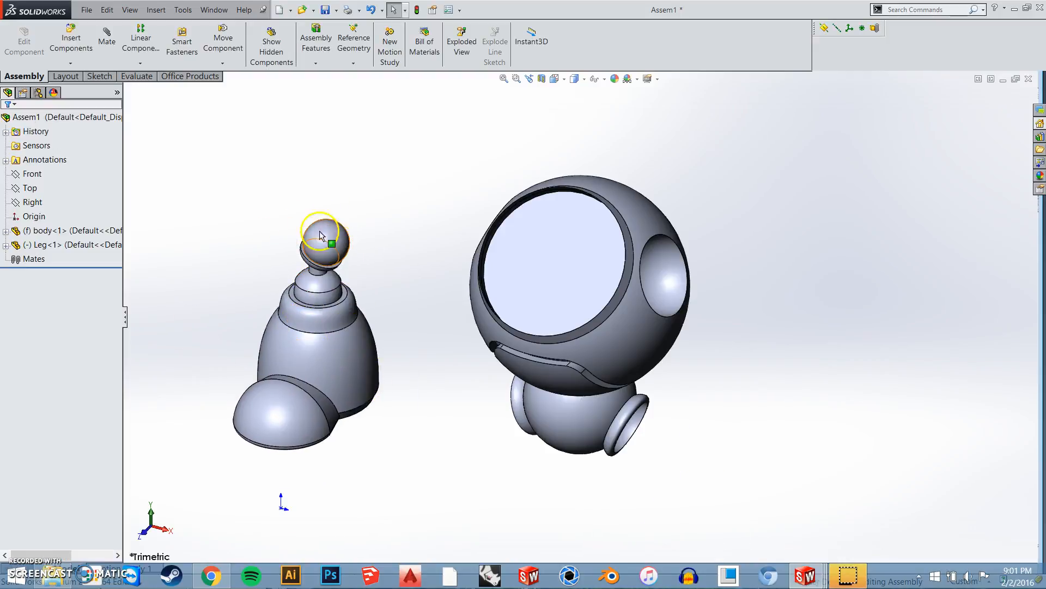
pyautogui.scroll(4, 350, 374)
pyautogui.moveTo(446, 365); pyautogui.dragTo(477, 378, button='middle')
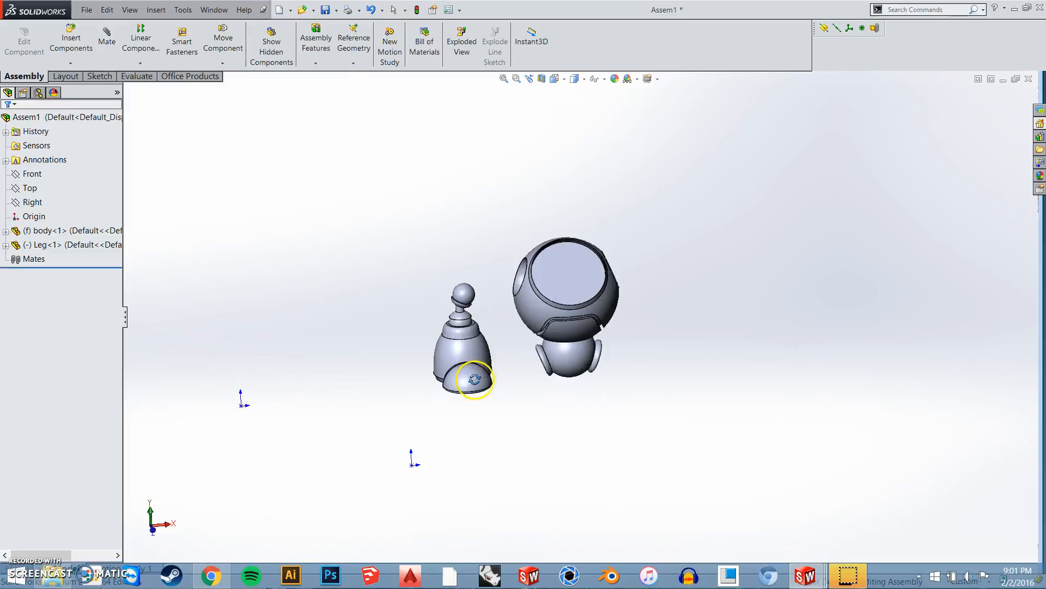
pyautogui.scroll(-1, 478, 379)
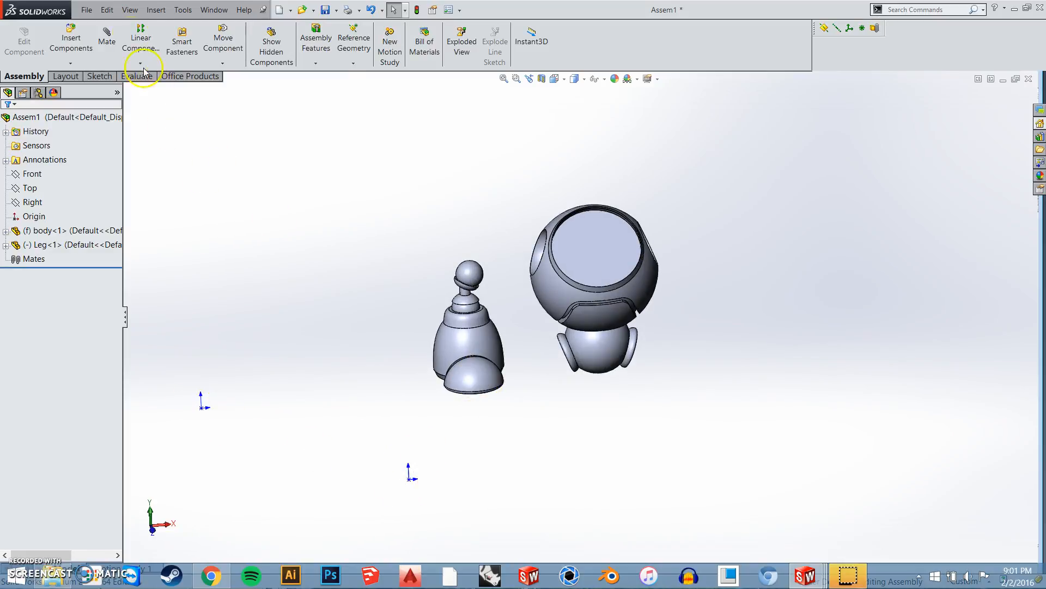
pyautogui.click(131, 9)
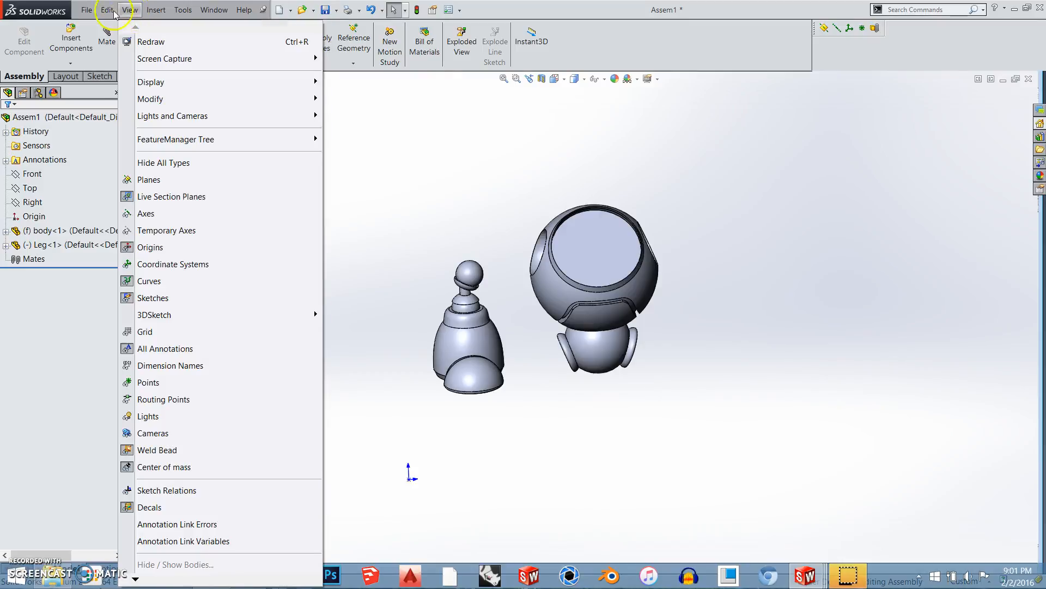
pyautogui.click(158, 247)
# Add a tangent mate between the ball on top of the leg and the body's matching hip socket
pyautogui.moveTo(487, 387); pyautogui.dragTo(485, 317, button='middle')
pyautogui.scroll(-4, 509, 338)
pyautogui.moveTo(582, 408); pyautogui.dragTo(558, 331, button='middle')
pyautogui.moveTo(554, 385); pyautogui.dragTo(521, 374, button='middle')
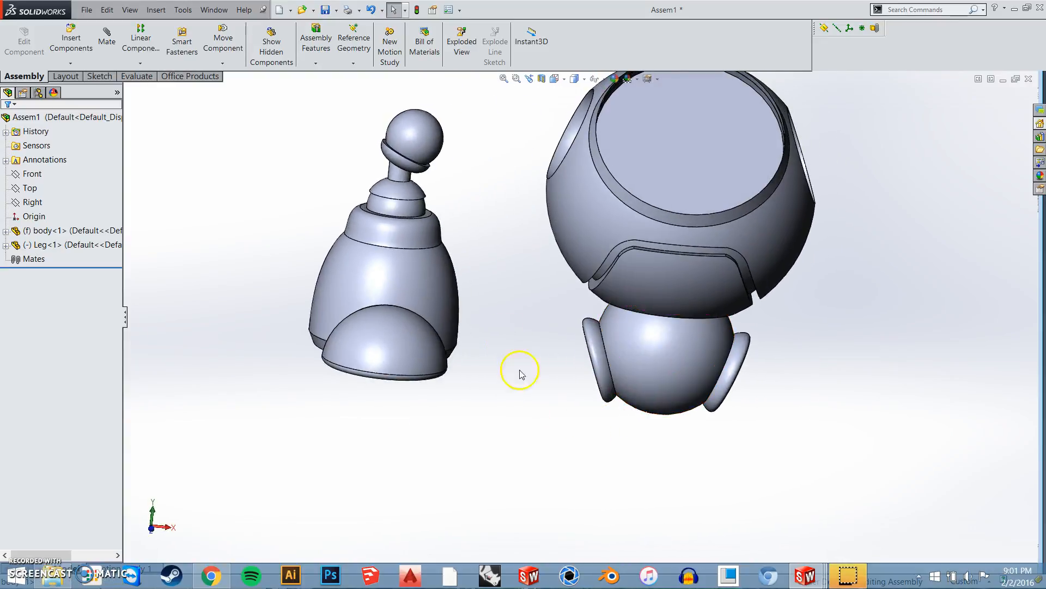
pyautogui.click(421, 133)
pyautogui.moveTo(495, 421); pyautogui.dragTo(584, 352, button='middle')
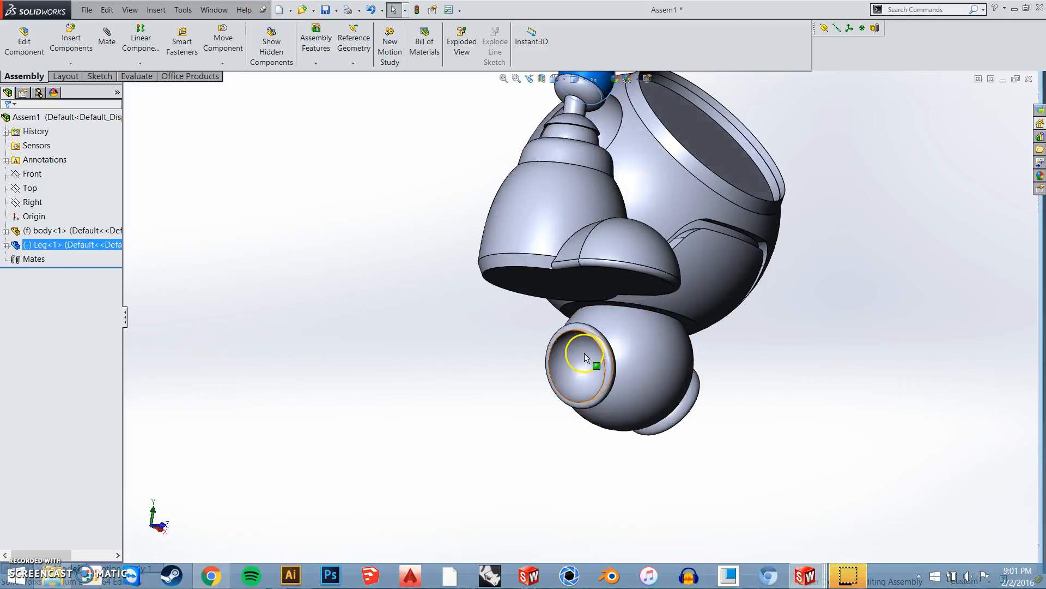
pyautogui.keyDown('ctrl'); pyautogui.click(584, 368); pyautogui.keyUp('ctrl')
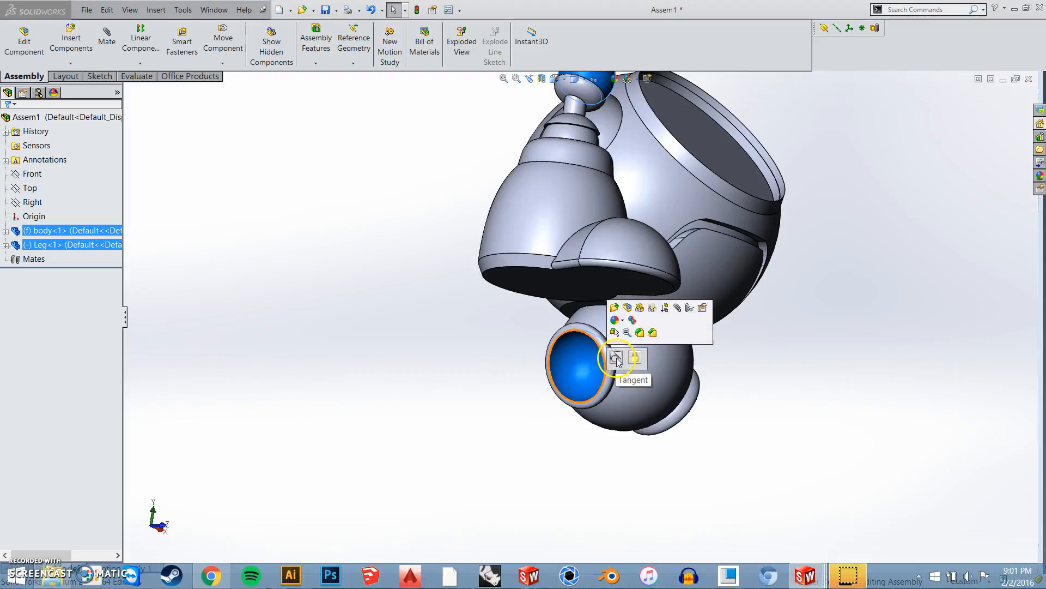
pyautogui.click(616, 358)
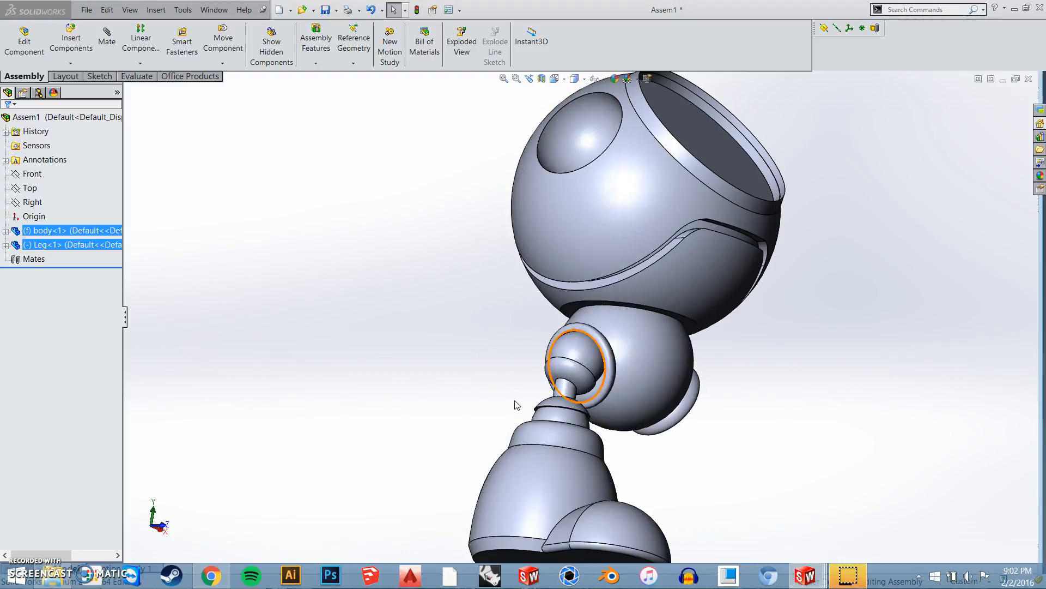
# Swing the mated leg around its hip joint and examine from several angles how freely it moves
pyautogui.moveTo(619, 427); pyautogui.dragTo(529, 440, button='middle')
pyautogui.moveTo(446, 400); pyautogui.dragTo(663, 478, button='middle')
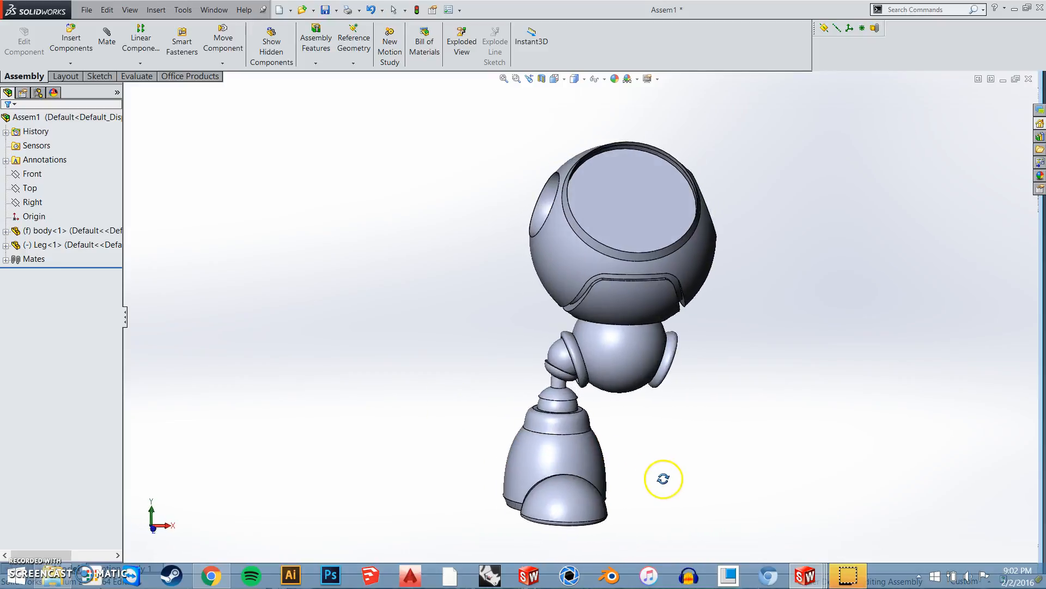
pyautogui.moveTo(572, 470); pyautogui.dragTo(452, 442)
pyautogui.moveTo(599, 470); pyautogui.dragTo(450, 473)
pyautogui.moveTo(543, 456); pyautogui.dragTo(436, 414)
pyautogui.moveTo(542, 485); pyautogui.dragTo(607, 479, button='middle')
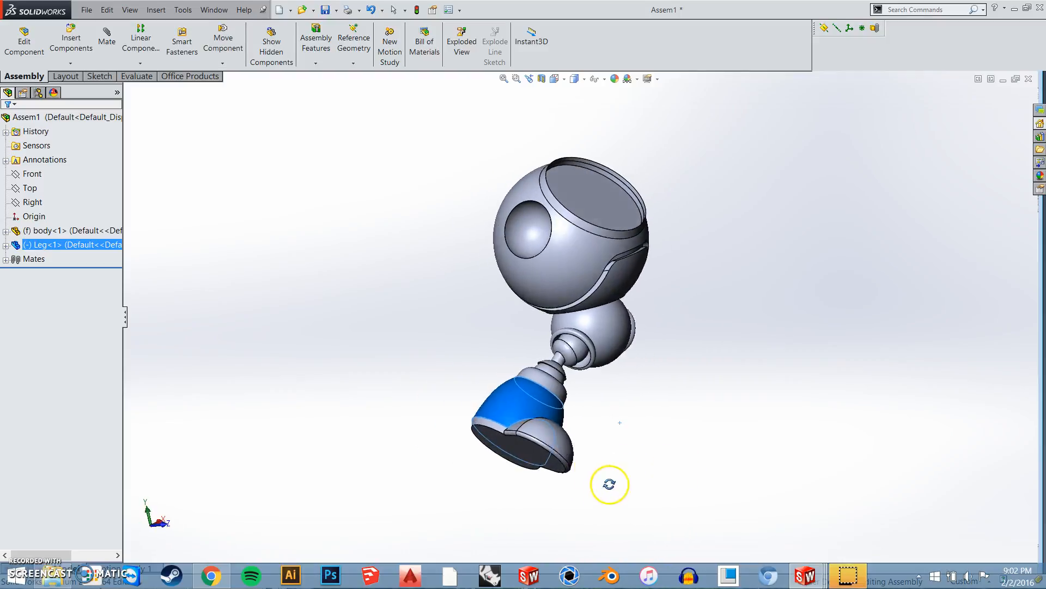
pyautogui.moveTo(493, 428); pyautogui.dragTo(398, 417)
pyautogui.moveTo(645, 465); pyautogui.dragTo(292, 425, button='middle')
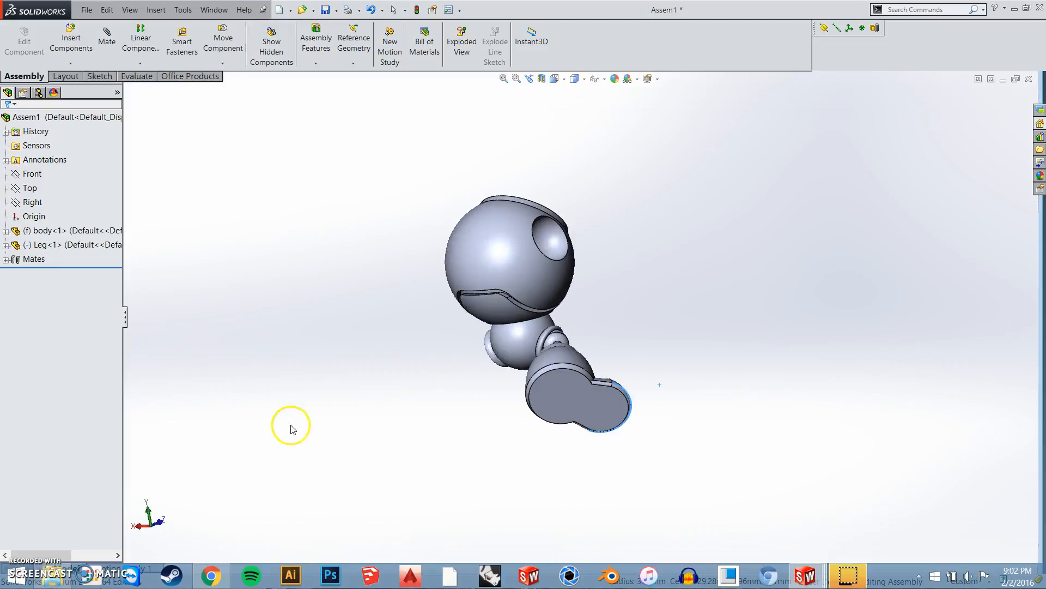
pyautogui.moveTo(594, 434); pyautogui.dragTo(523, 486, button='middle')
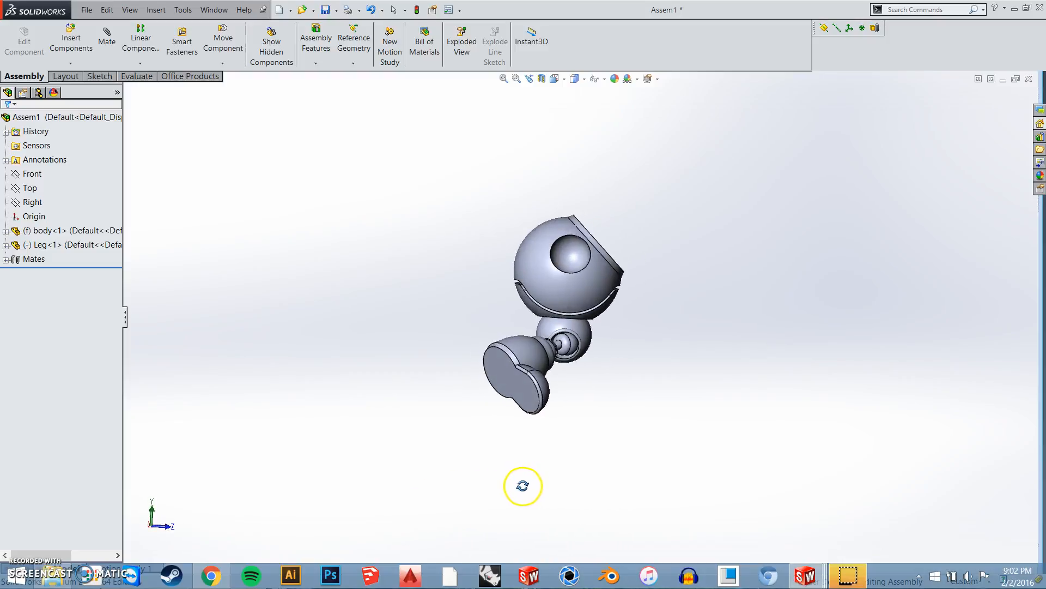
# Add a parallel mate between the flat underside of the leg's foot and the assembly's Top plane
pyautogui.click(508, 379)
pyautogui.moveTo(525, 380); pyautogui.dragTo(456, 382, button='middle')
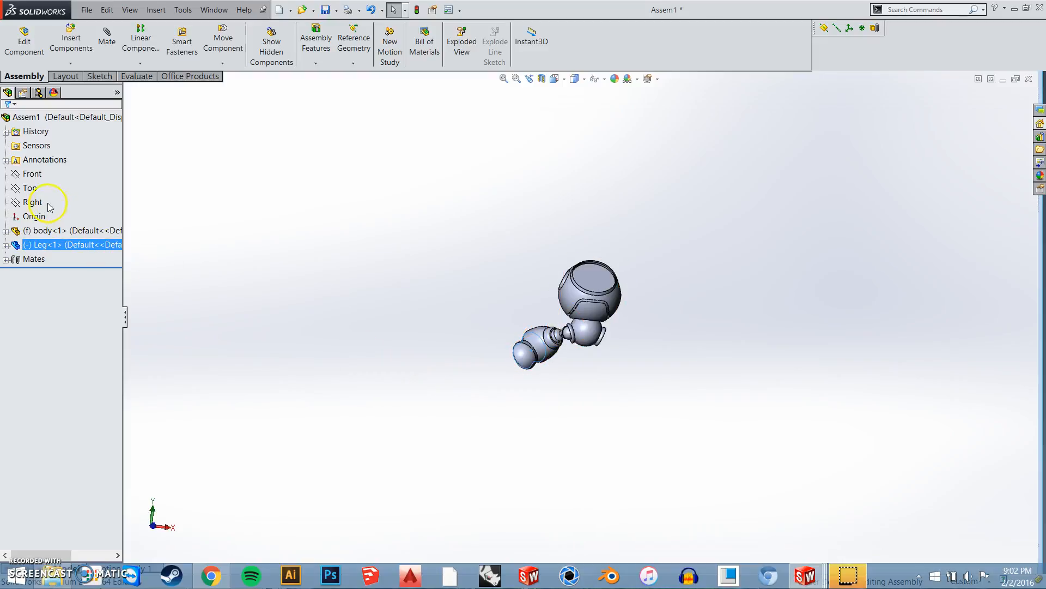
pyautogui.click(30, 189)
pyautogui.moveTo(579, 236); pyautogui.dragTo(523, 259, button='middle')
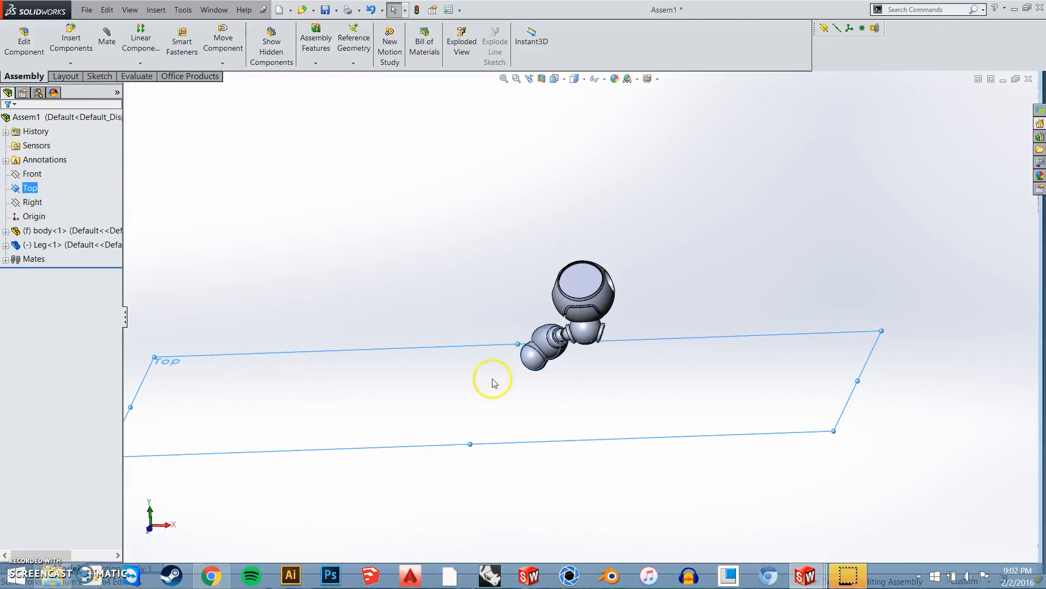
pyautogui.click(109, 55)
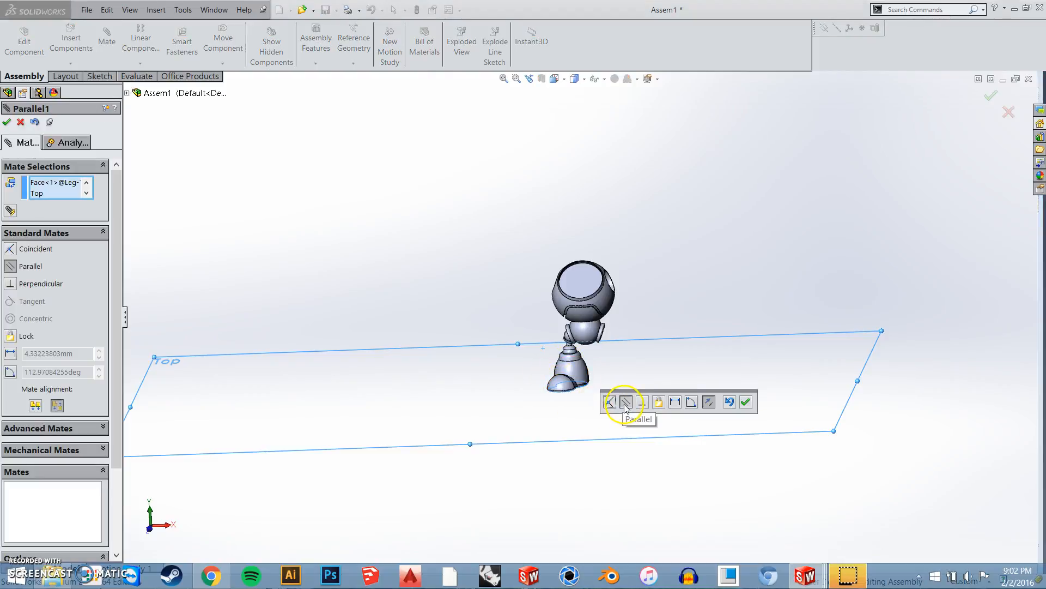
pyautogui.moveTo(584, 409); pyautogui.dragTo(592, 371, button='middle')
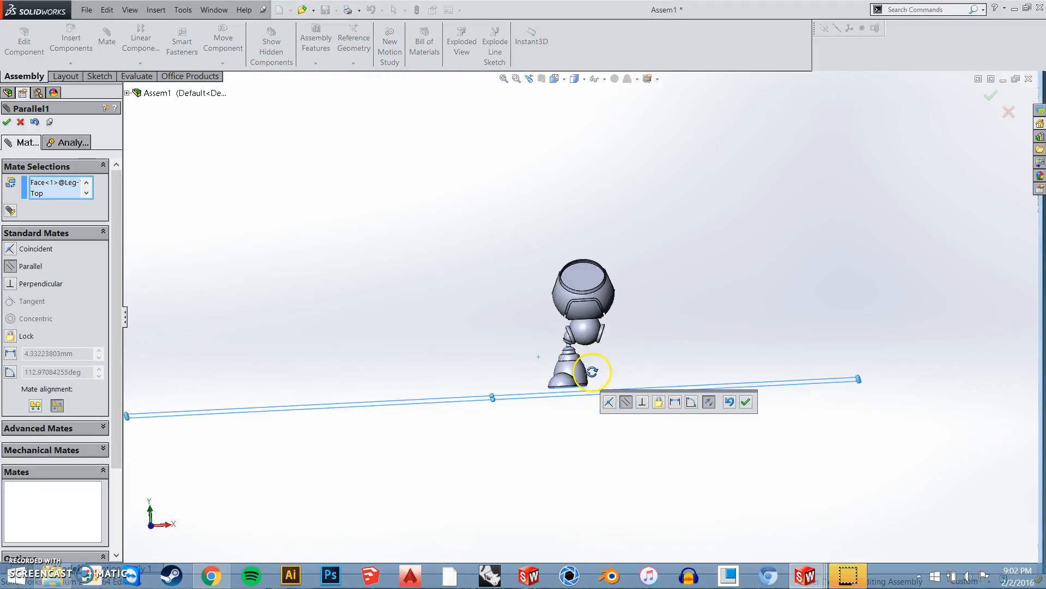
pyautogui.click(609, 402)
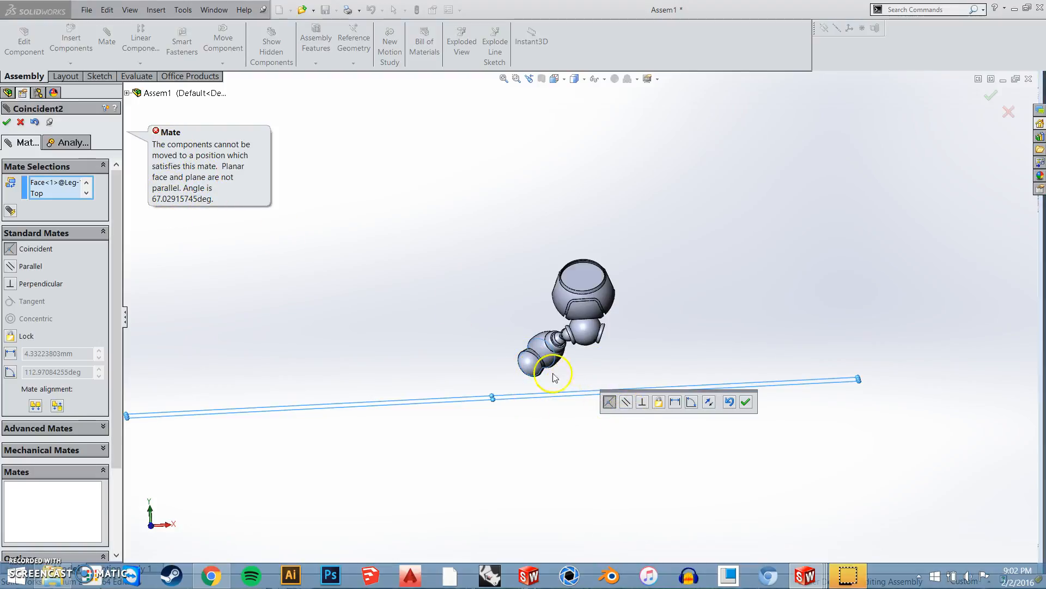
pyautogui.click(625, 403)
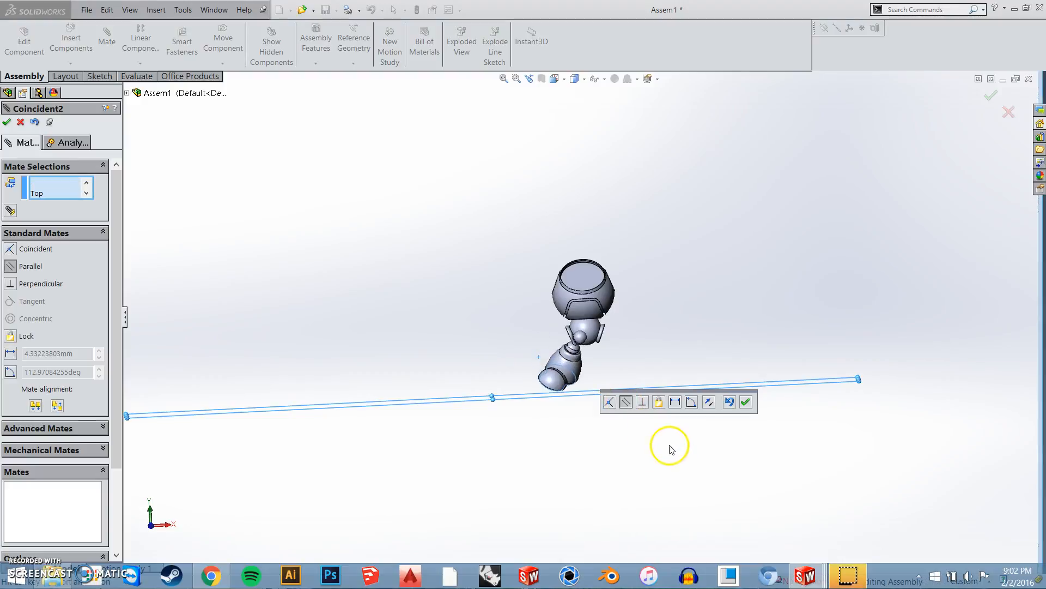
pyautogui.click(746, 403)
pyautogui.click(8, 122)
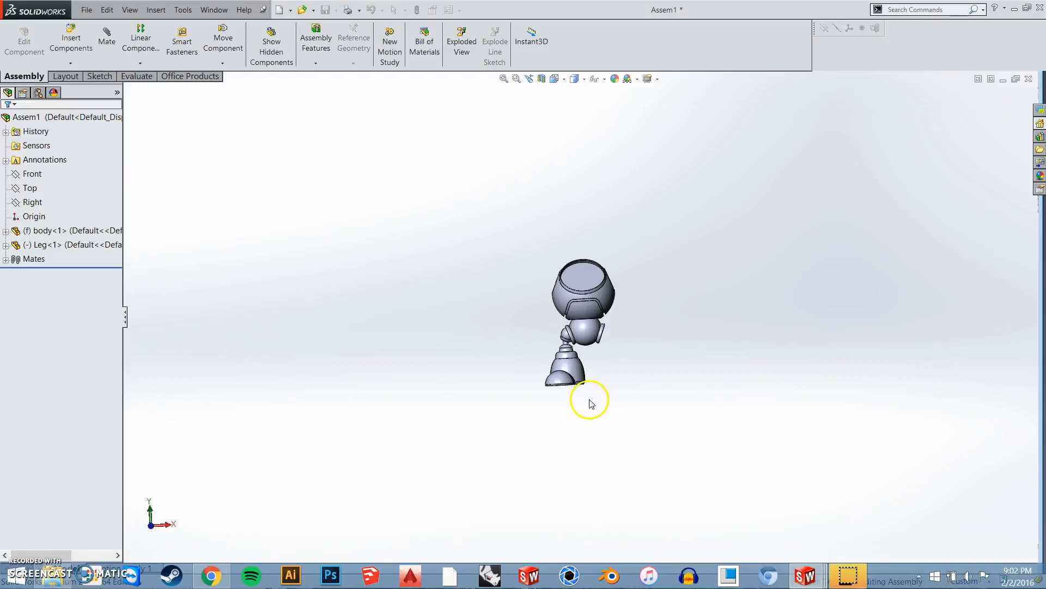
# Turn the leg about its hip and examine from several angles what movement the parallel foot mate still allows
pyautogui.moveTo(601, 375); pyautogui.dragTo(545, 305, button='middle')
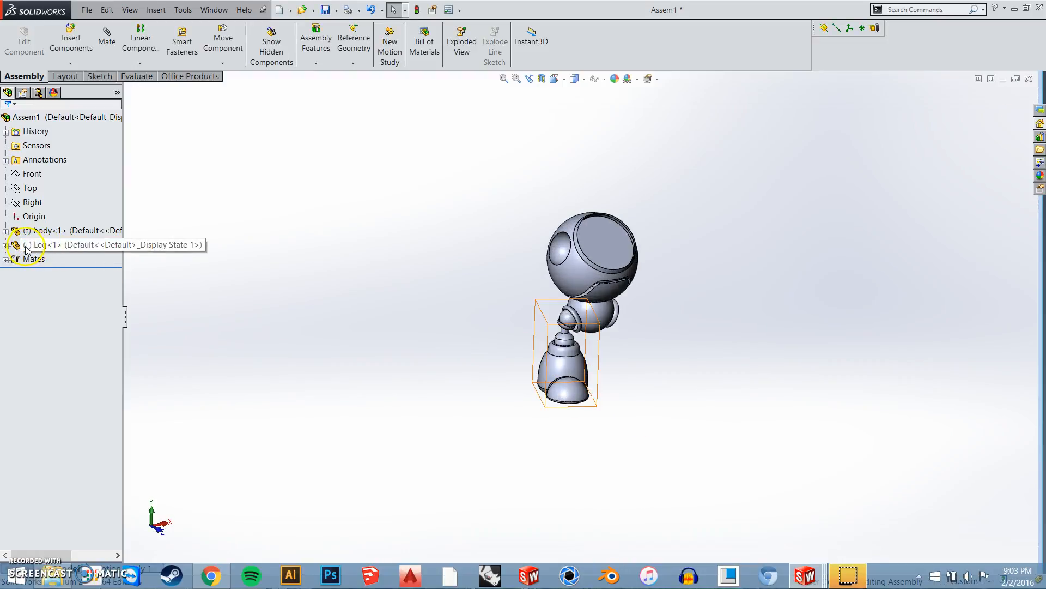
pyautogui.scroll(-5, 591, 392)
pyautogui.moveTo(568, 367); pyautogui.dragTo(630, 404, button='middle')
pyautogui.scroll(4, 638, 372)
pyautogui.moveTo(560, 350); pyautogui.dragTo(315, 315)
pyautogui.moveTo(453, 353); pyautogui.dragTo(498, 377)
pyautogui.click(670, 434)
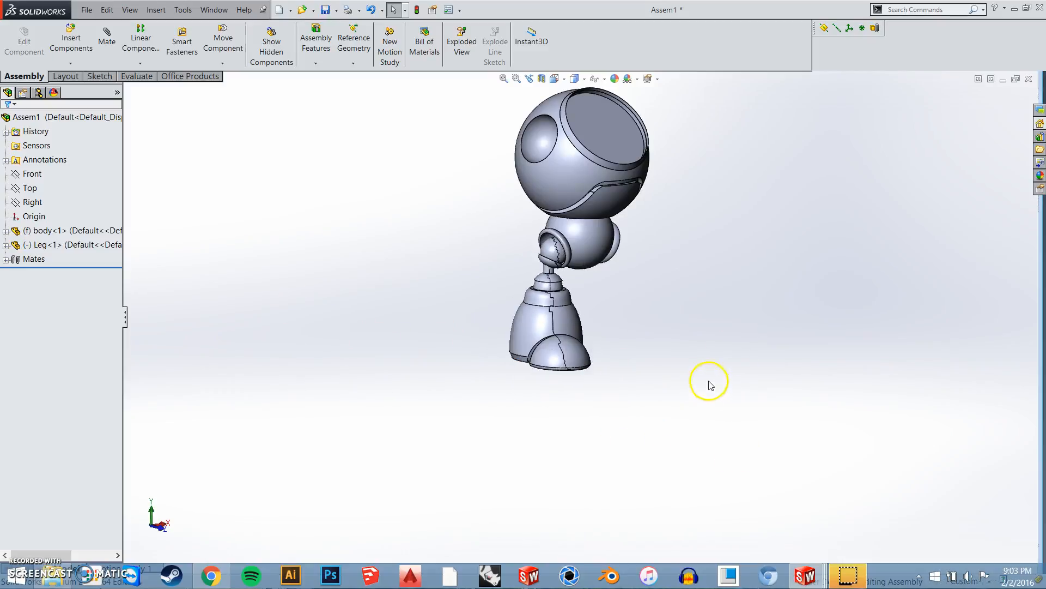
pyautogui.scroll(3, 588, 380)
pyautogui.moveTo(588, 381); pyautogui.dragTo(534, 406, button='middle')
pyautogui.scroll(1, 534, 403)
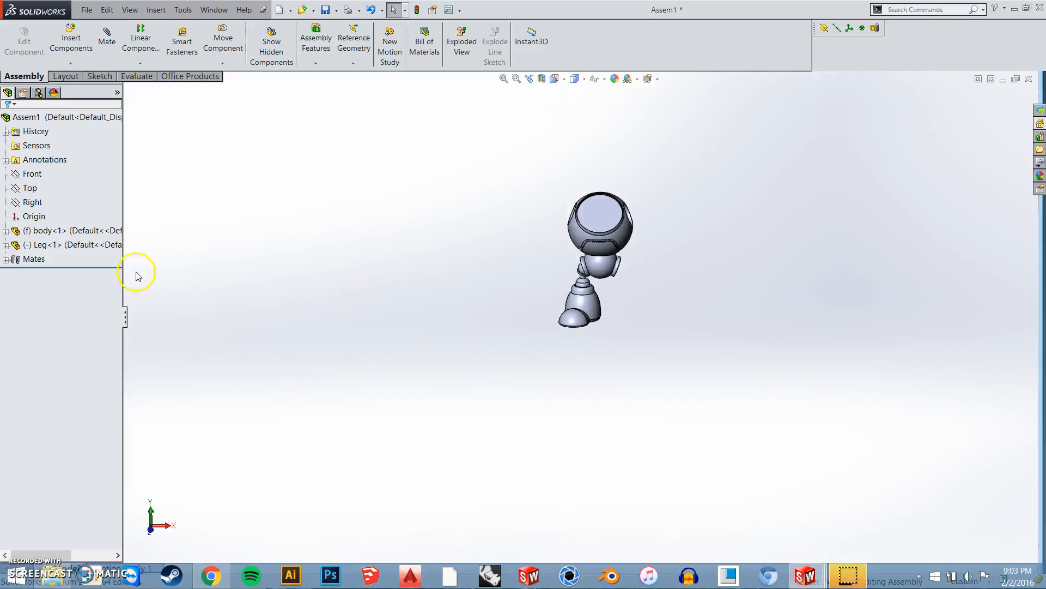
# Add a parallel mate between the leg's Right Plane and the assembly's Right plane
pyautogui.click(6, 246)
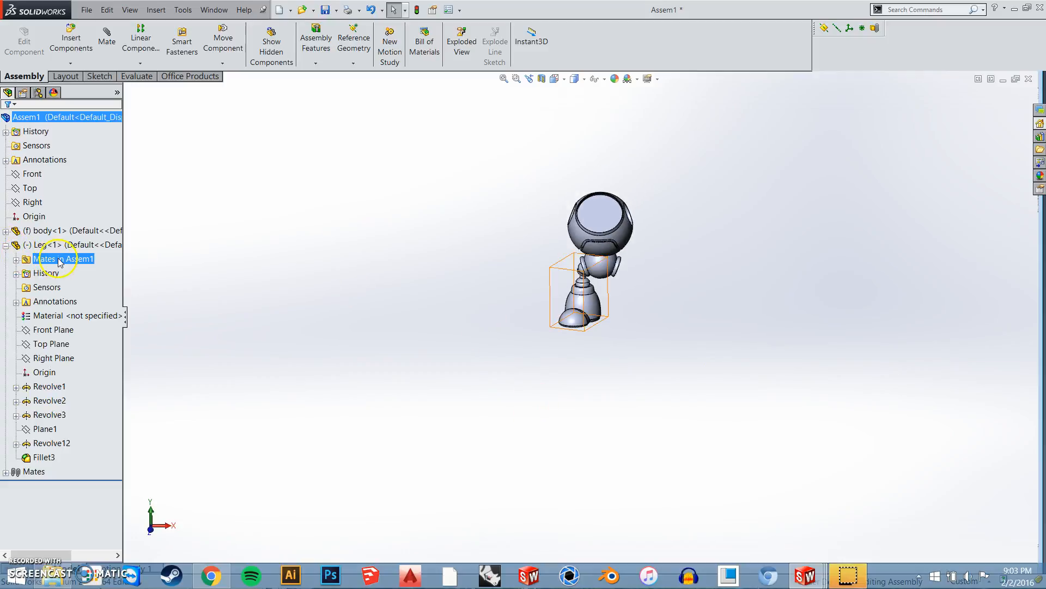
pyautogui.click(53, 360)
pyautogui.moveTo(588, 335); pyautogui.dragTo(512, 385, button='middle')
pyautogui.keyDown('ctrl'); pyautogui.click(32, 202); pyautogui.keyUp('ctrl')
pyautogui.moveTo(648, 338); pyautogui.dragTo(712, 361, button='middle')
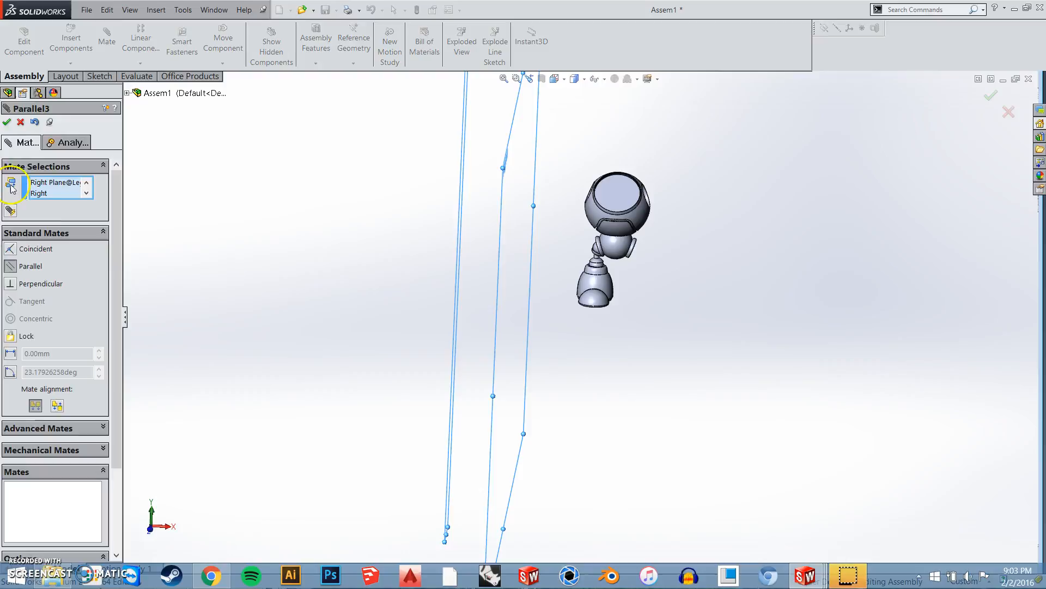
pyautogui.click(6, 122)
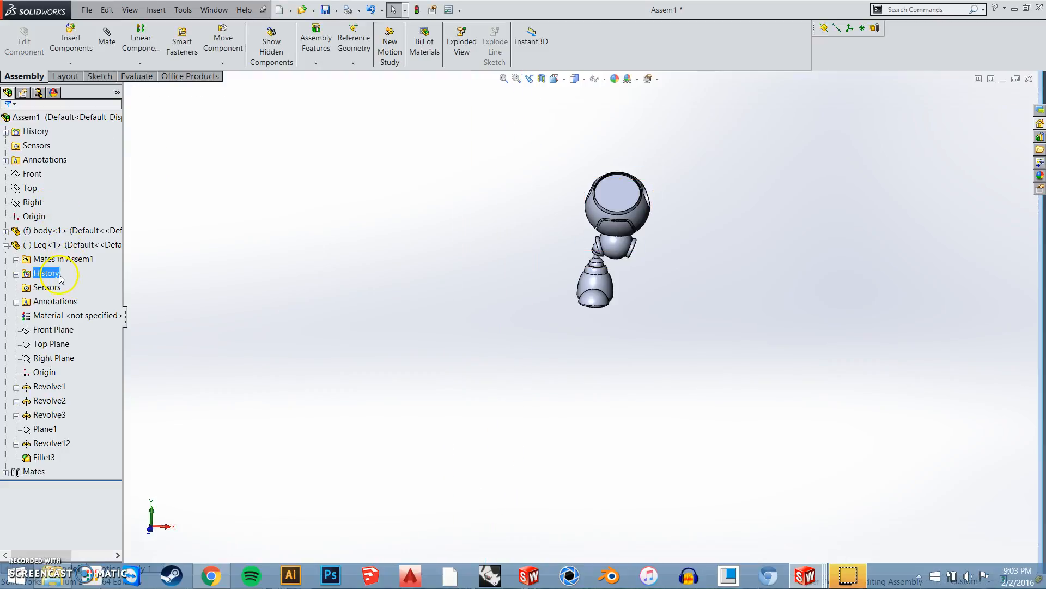
pyautogui.click(6, 245)
# Try to move the leg and check how it is constrained with both parallel mates in place
pyautogui.scroll(-2, 606, 302)
pyautogui.moveTo(607, 304); pyautogui.dragTo(579, 296, button='middle')
pyautogui.click(579, 297)
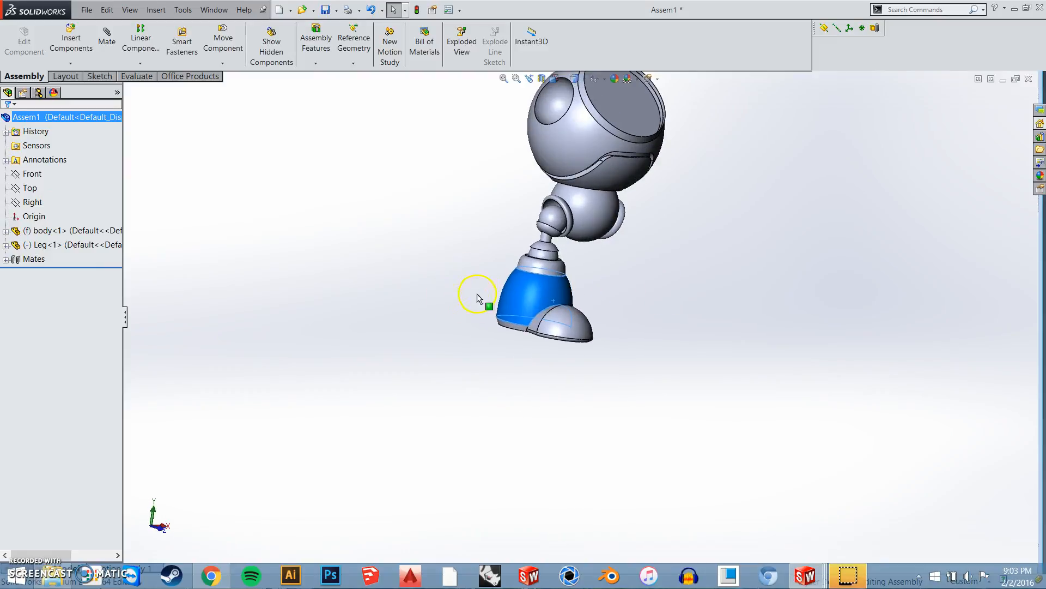
pyautogui.moveTo(497, 292); pyautogui.dragTo(524, 315)
pyautogui.click(427, 316)
pyautogui.moveTo(541, 367); pyautogui.dragTo(455, 369, button='middle')
# Fix the Leg component in place and try to move it
pyautogui.click(53, 249)
pyautogui.moveTo(569, 320); pyautogui.dragTo(646, 338, button='middle')
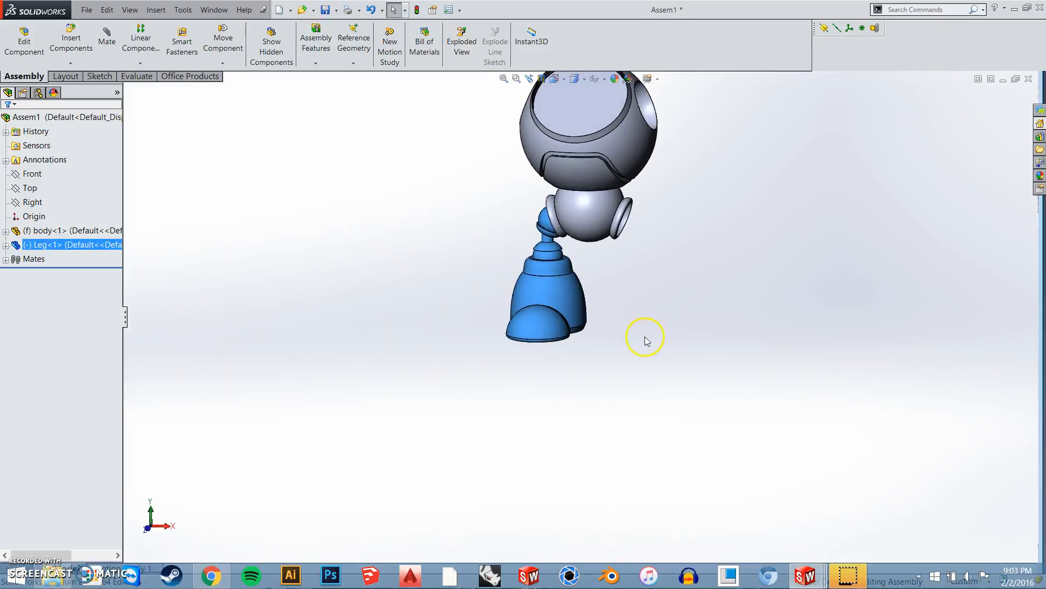
pyautogui.rightClick(75, 248)
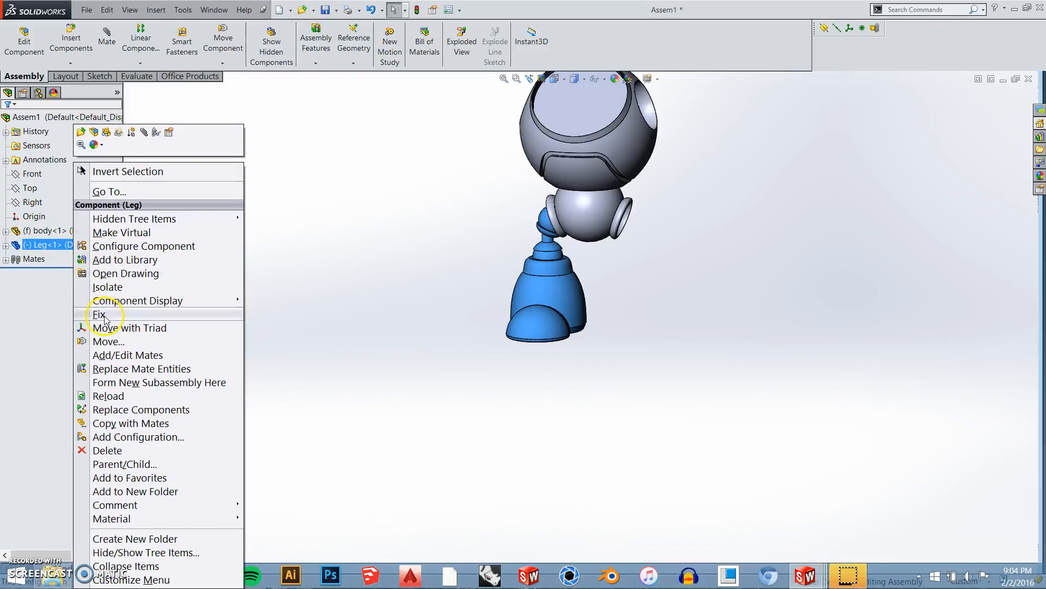
pyautogui.click(100, 315)
pyautogui.moveTo(564, 306); pyautogui.dragTo(482, 295)
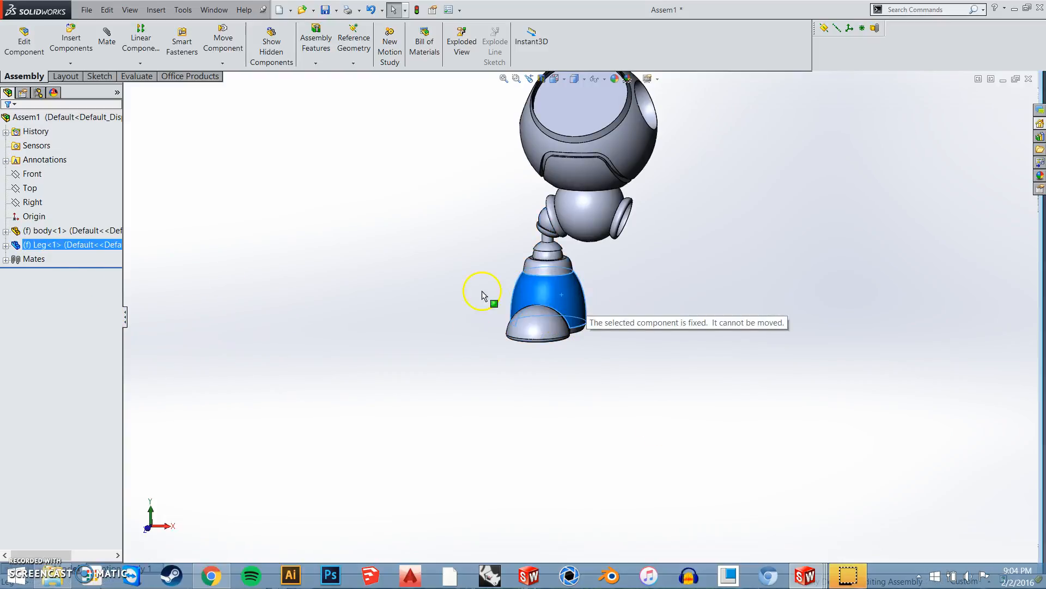
pyautogui.click(297, 297)
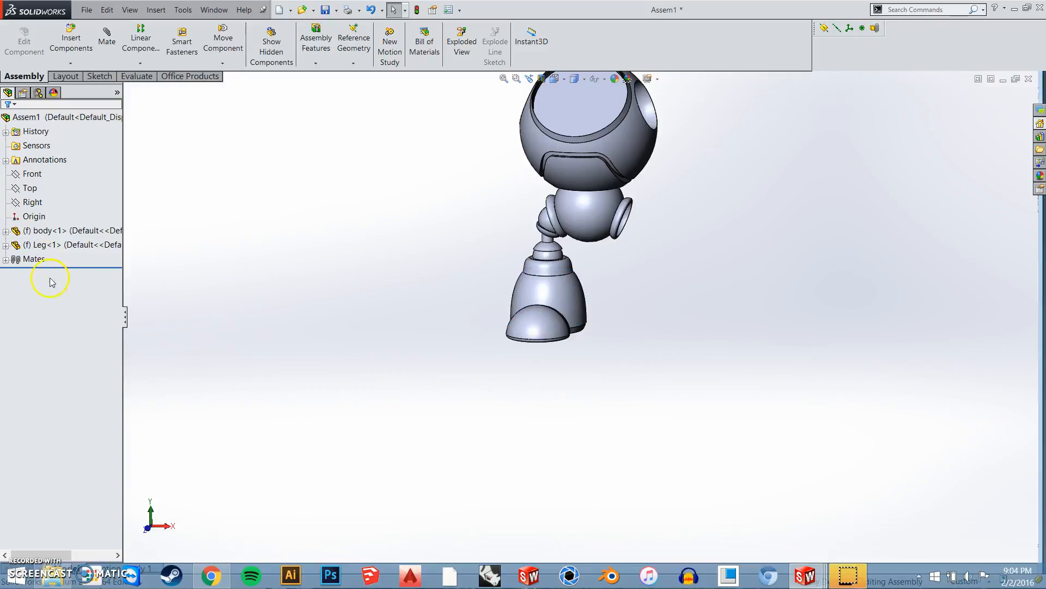
# Set the fixed Leg component back to floating
pyautogui.rightClick(54, 245)
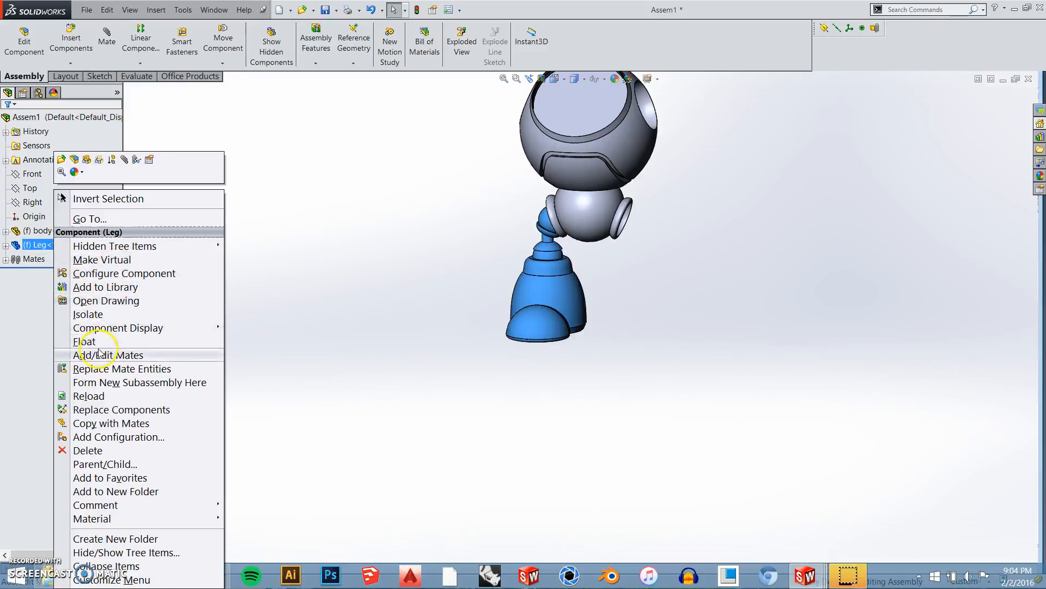
pyautogui.click(88, 341)
pyautogui.click(728, 283)
pyautogui.moveTo(729, 283); pyautogui.dragTo(665, 303, button='middle')
pyautogui.moveTo(478, 295); pyautogui.dragTo(447, 282, button='middle')
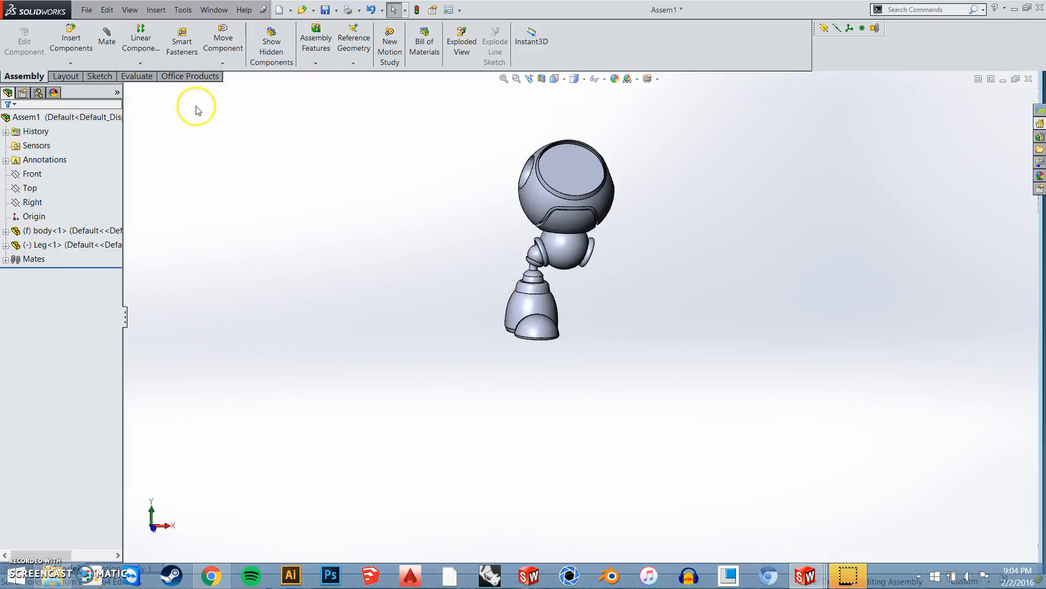
# Insert the Left Leg part into the assembly, beside the body's free hip socket
pyautogui.click(80, 54)
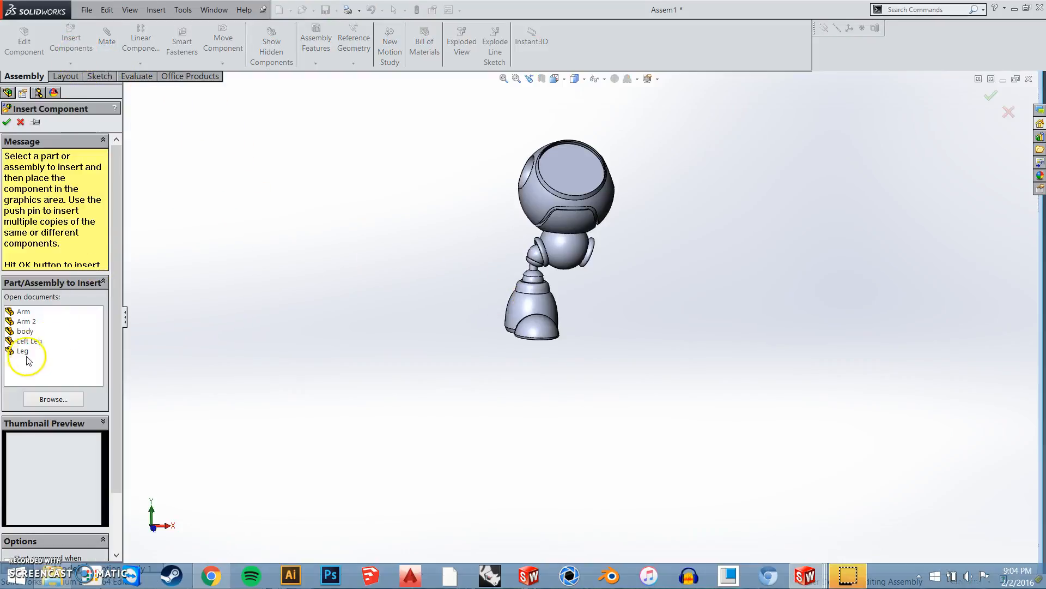
pyautogui.click(31, 343)
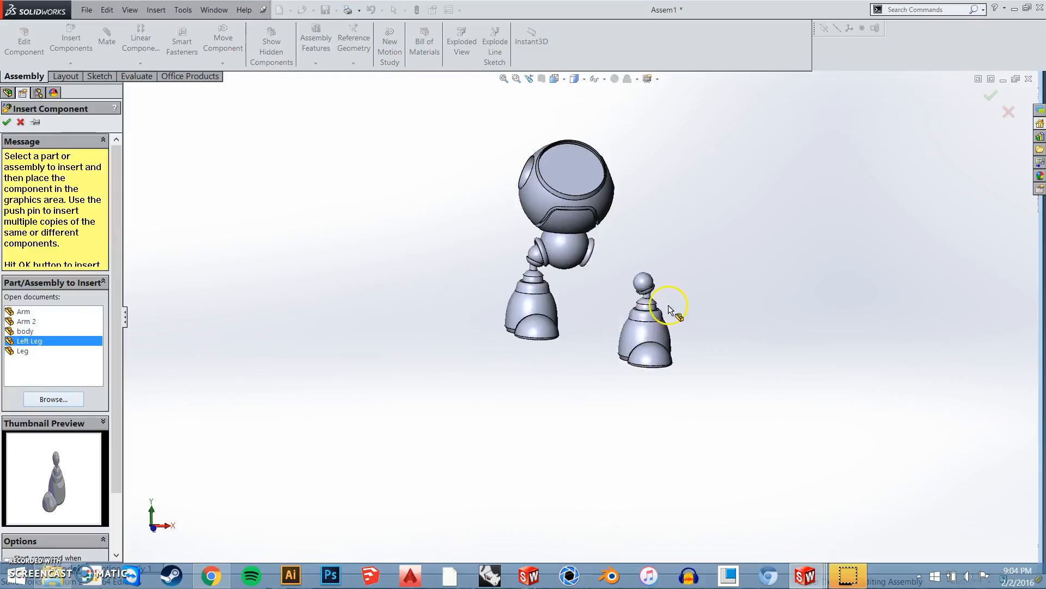
pyautogui.click(635, 296)
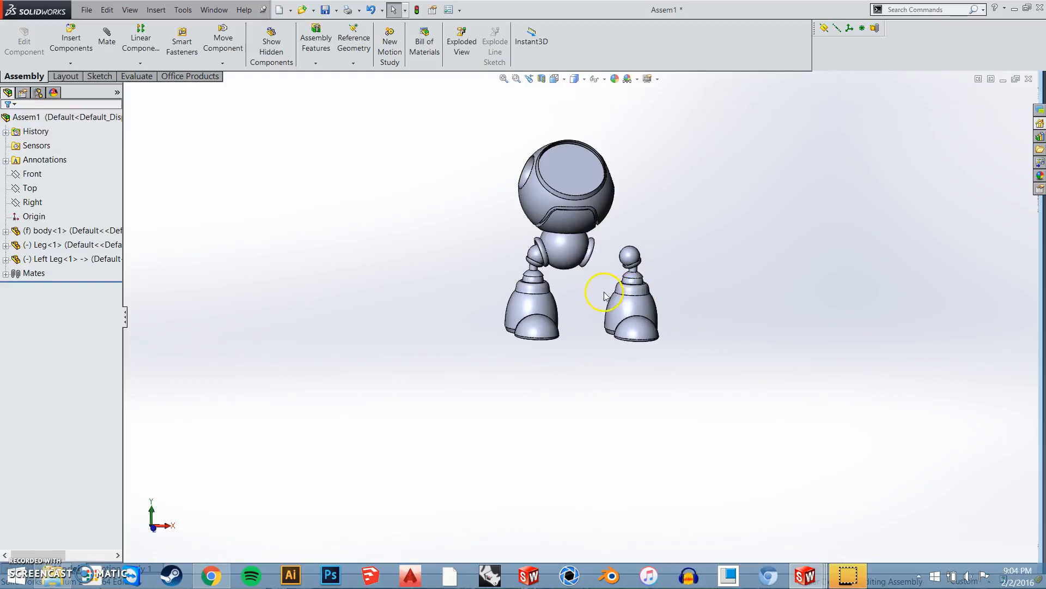
# Add a tangent mate between the ball on top of the Left Leg and the body's free hip socket
pyautogui.scroll(-5, 603, 292)
pyautogui.moveTo(603, 302); pyautogui.dragTo(595, 312, button='middle')
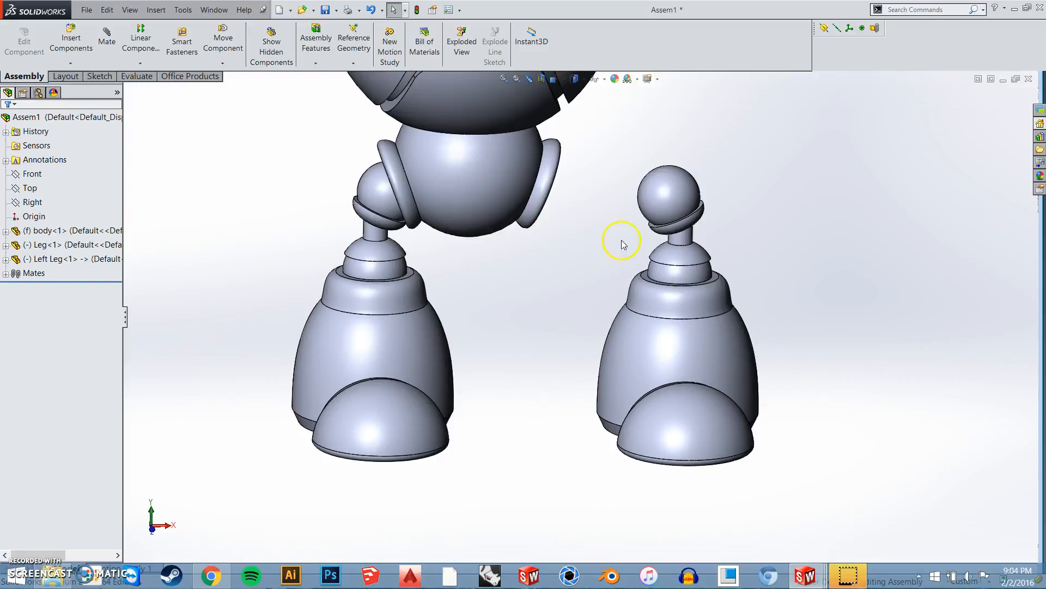
pyautogui.click(663, 207)
pyautogui.moveTo(556, 273); pyautogui.dragTo(485, 261, button='middle')
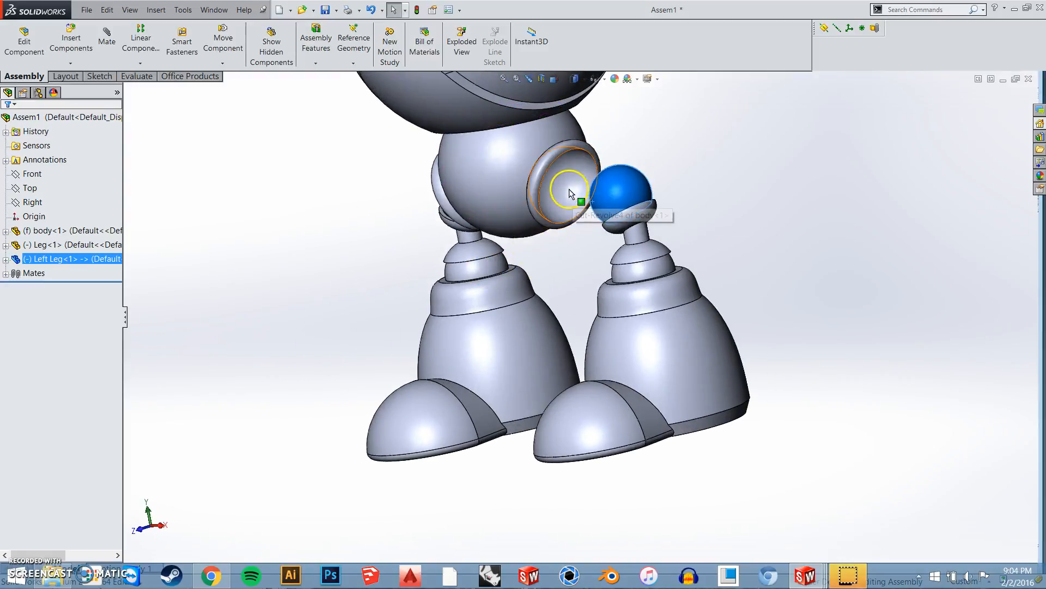
pyautogui.keyDown('ctrl'); pyautogui.click(553, 221); pyautogui.keyUp('ctrl')
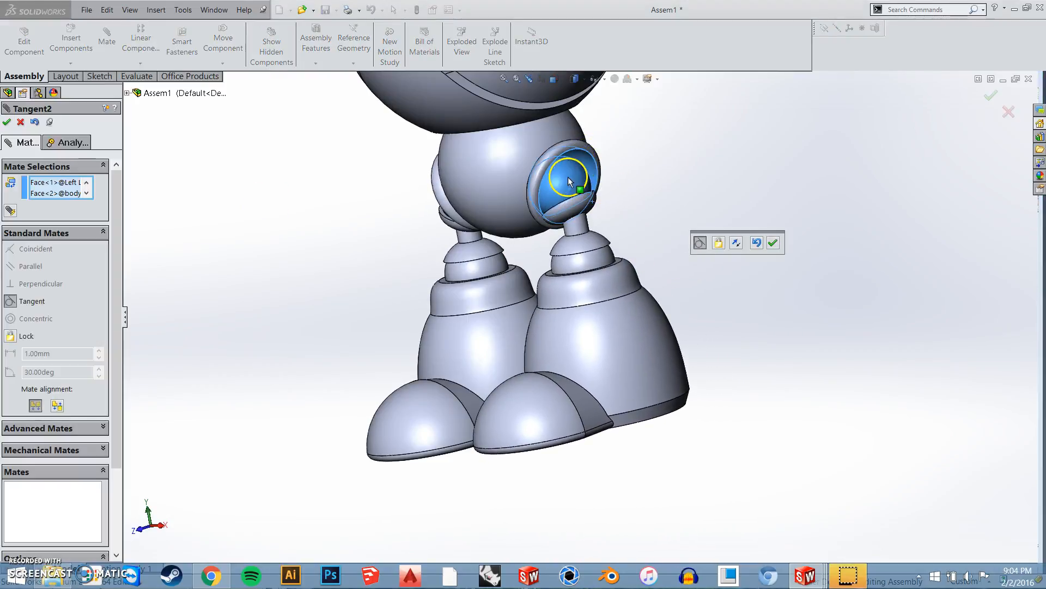
pyautogui.click(773, 243)
pyautogui.moveTo(619, 334); pyautogui.dragTo(554, 362, button='middle')
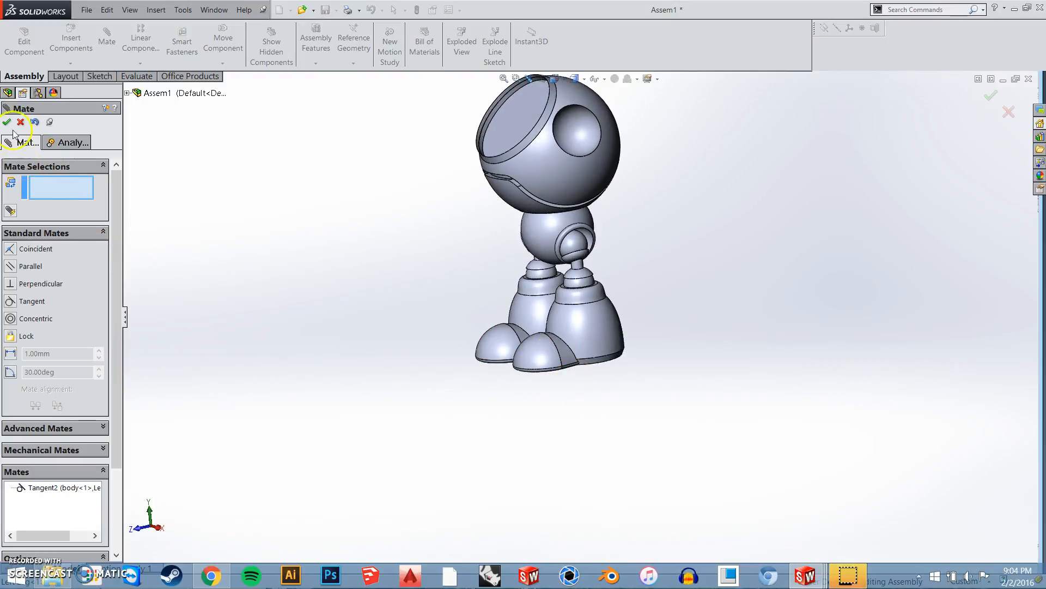
pyautogui.press('Escape')
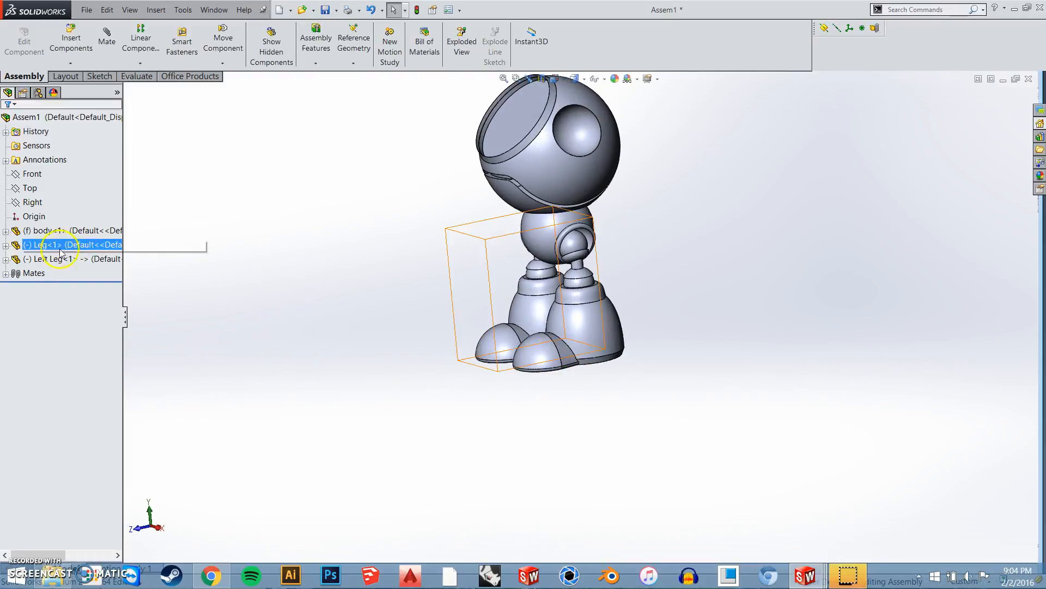
# Add a coincident mate between the Left Leg's Top Plane and the assembly's Top plane
pyautogui.click(6, 260)
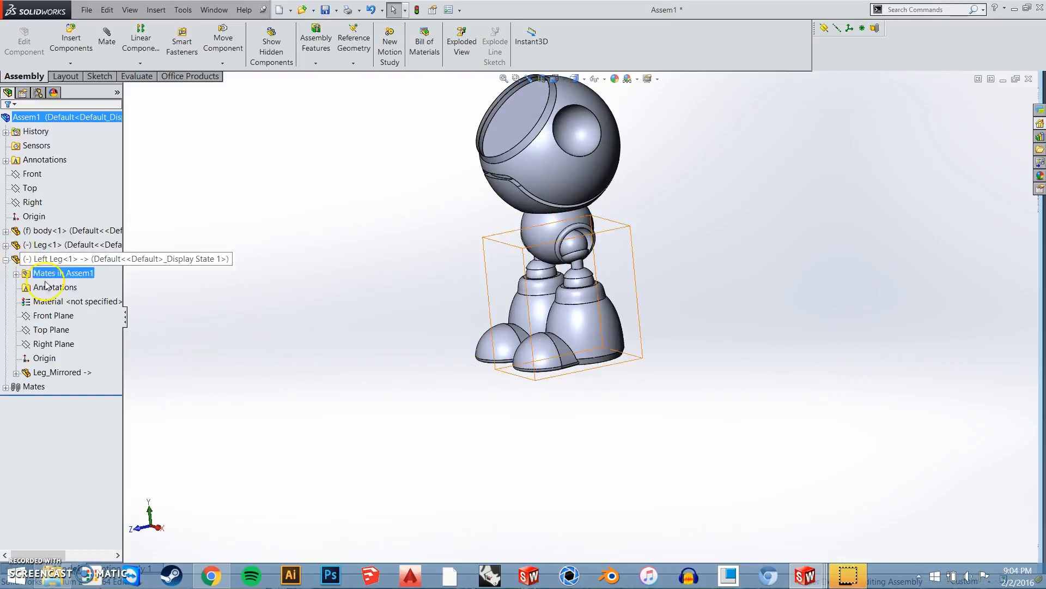
pyautogui.click(52, 329)
pyautogui.moveTo(680, 444); pyautogui.dragTo(689, 404, button='middle')
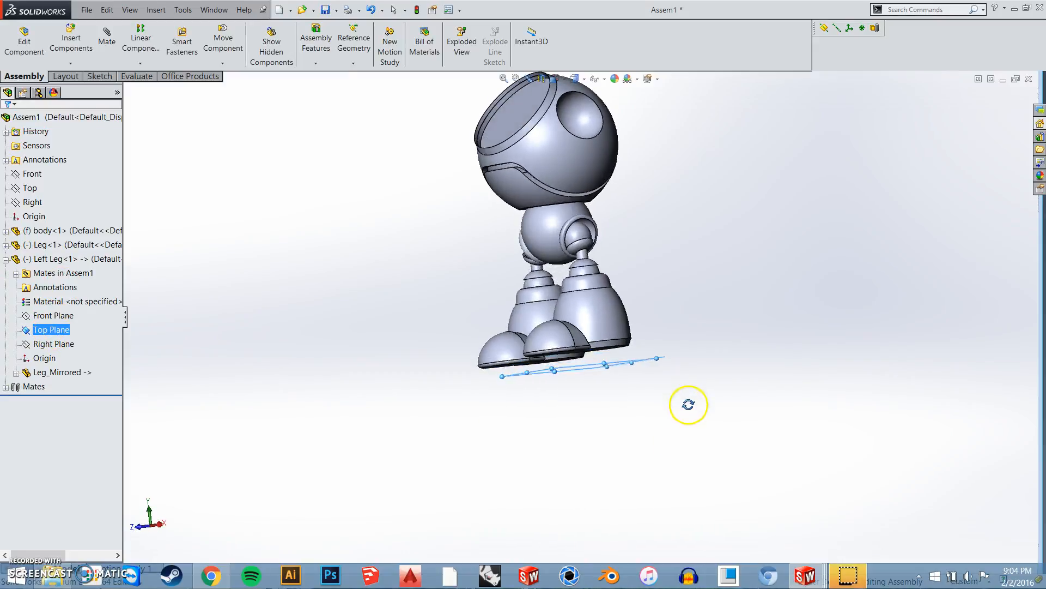
pyautogui.scroll(2, 689, 404)
pyautogui.click(30, 188)
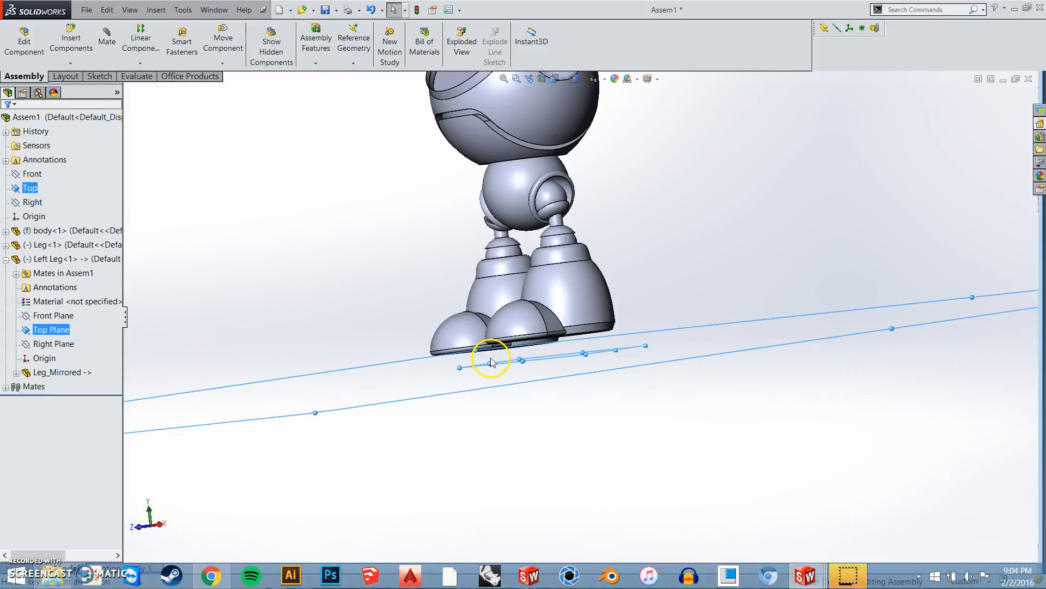
pyautogui.click(474, 376)
pyautogui.moveTo(584, 355); pyautogui.dragTo(634, 302, button='middle')
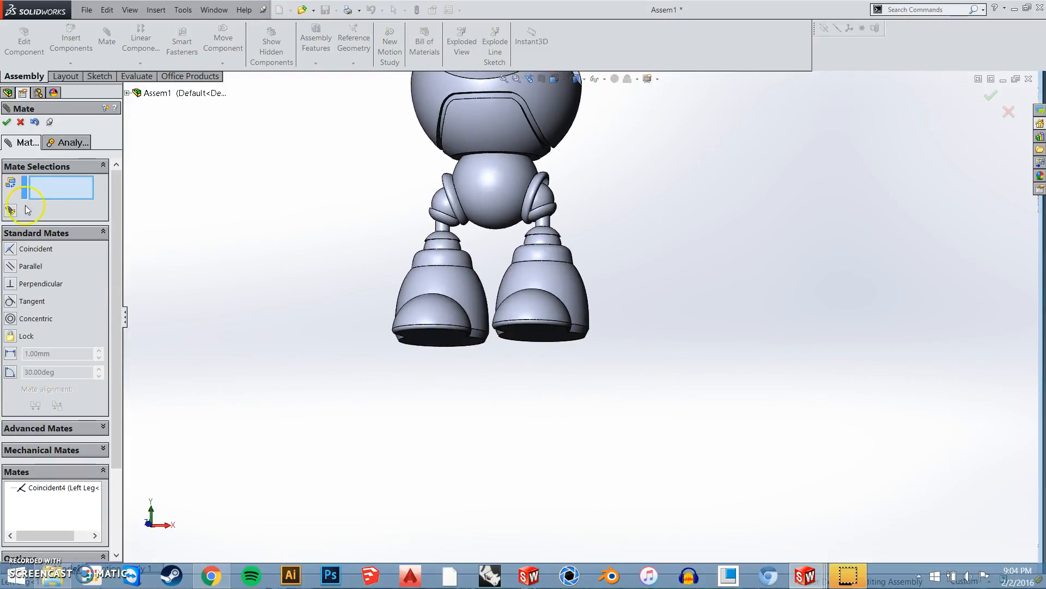
pyautogui.click(6, 122)
pyautogui.moveTo(532, 333); pyautogui.dragTo(551, 359, button='middle')
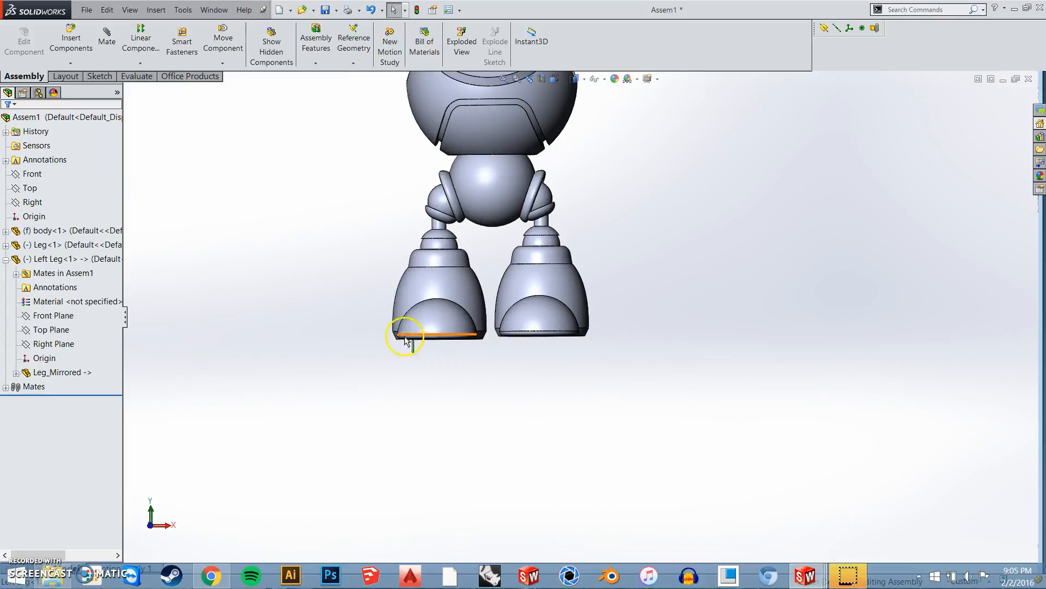
# Examine the Leg component's mates and the assembly's mate list to see how each leg is constrained
pyautogui.click(6, 260)
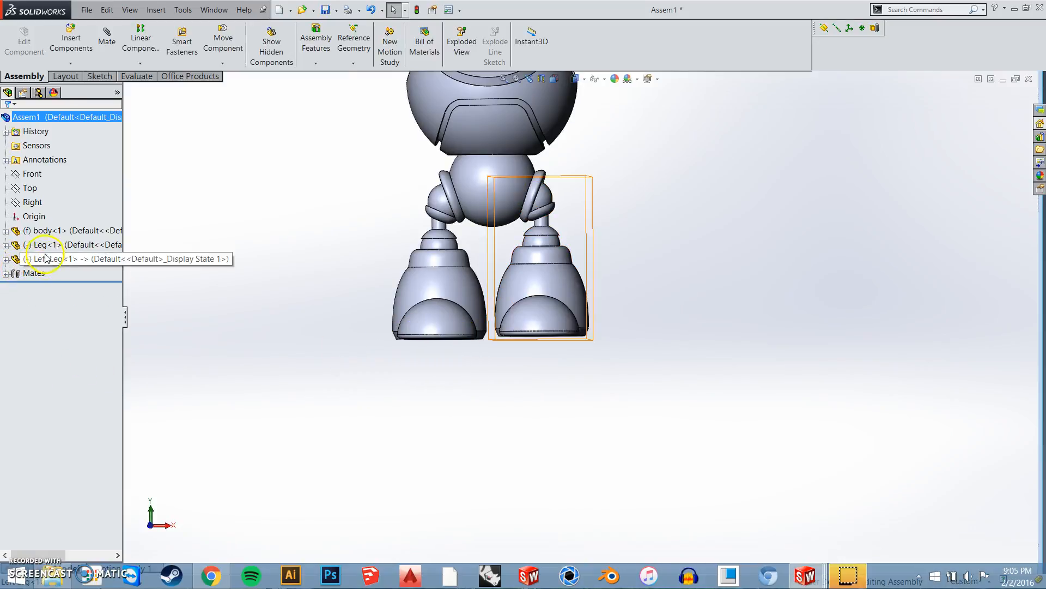
pyautogui.click(6, 246)
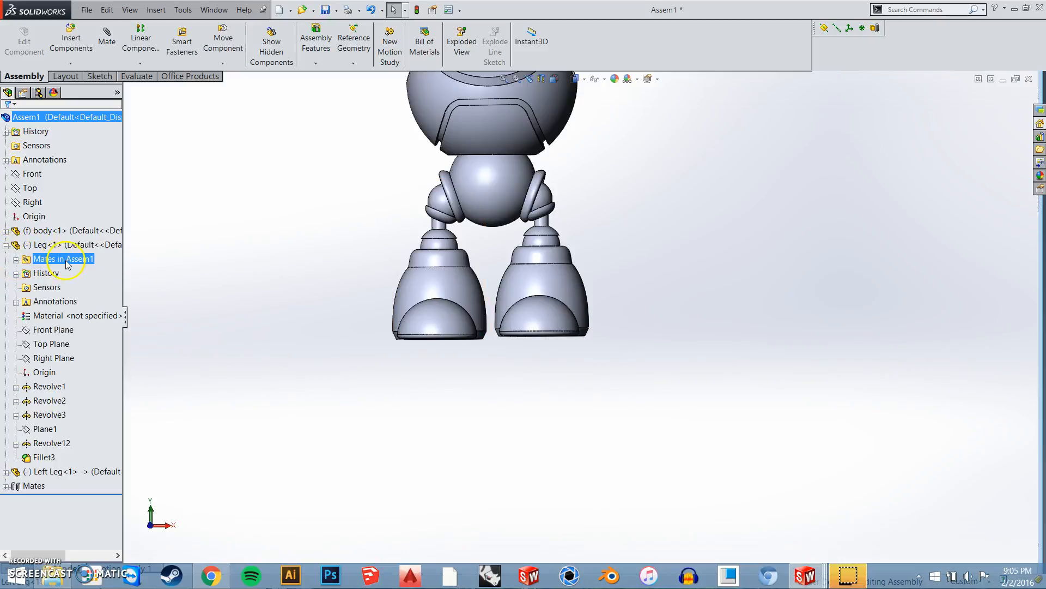
pyautogui.click(17, 260)
pyautogui.click(48, 300)
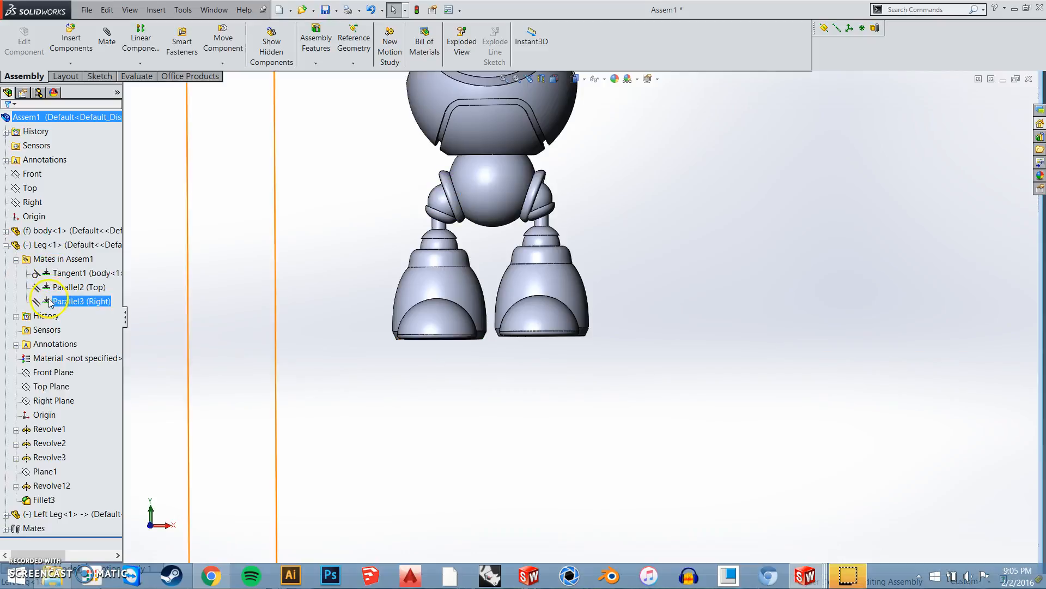
pyautogui.click(16, 260)
pyautogui.click(6, 246)
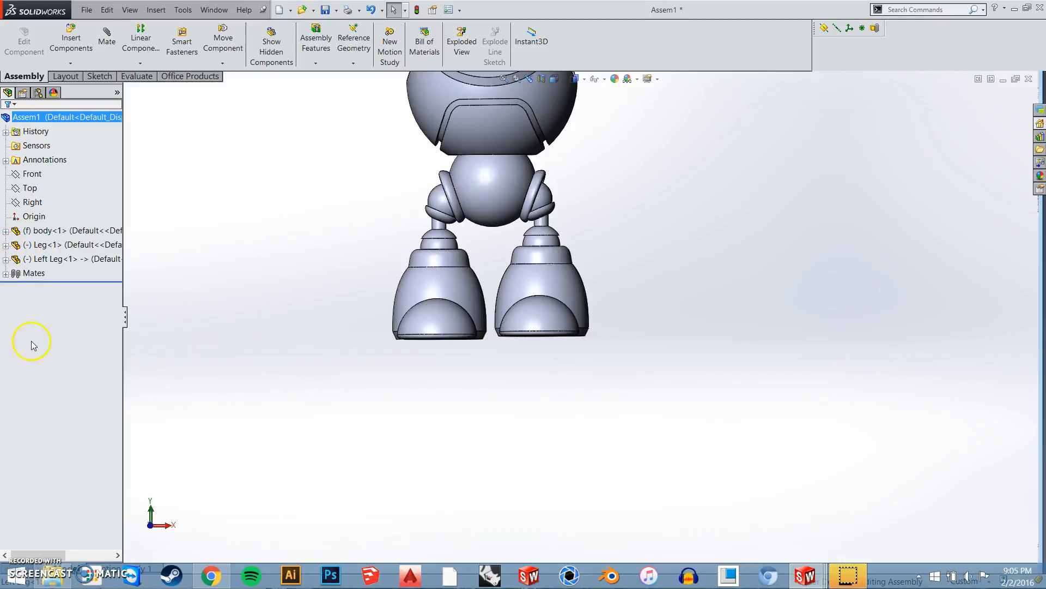
pyautogui.click(6, 273)
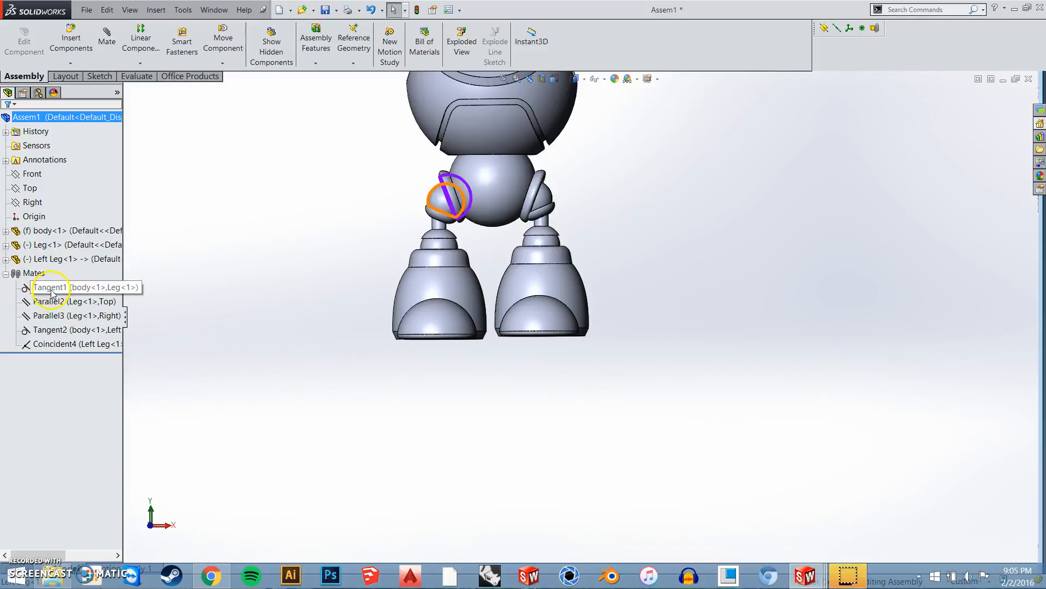
pyautogui.click(49, 315)
pyautogui.click(34, 367)
pyautogui.click(33, 273)
pyautogui.click(6, 274)
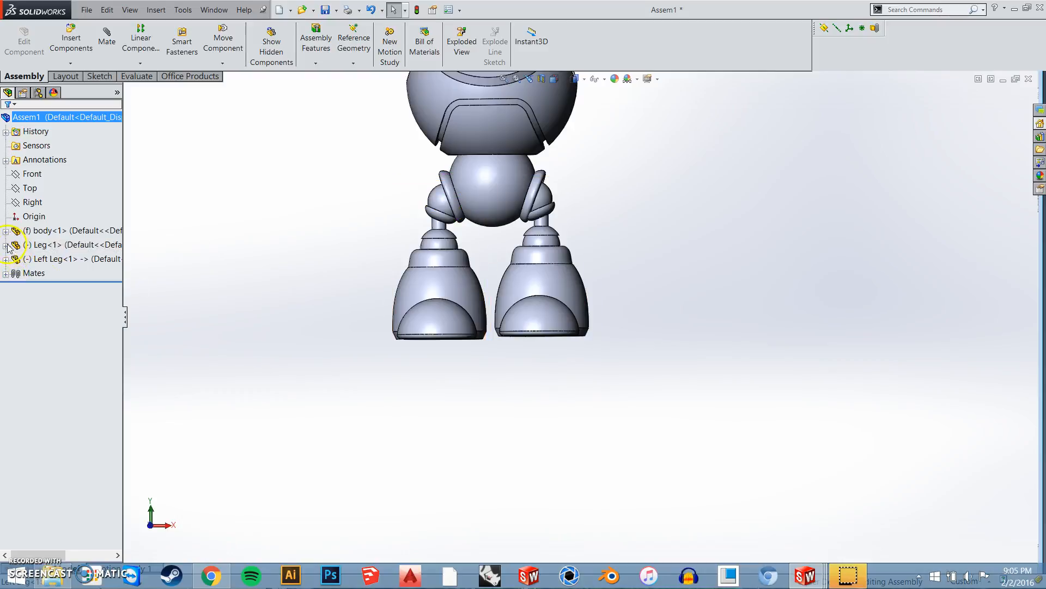
# Edit the Leg's parallel mate to the assembly's Top plane and remove the leg face from its selections
pyautogui.click(6, 245)
pyautogui.click(16, 260)
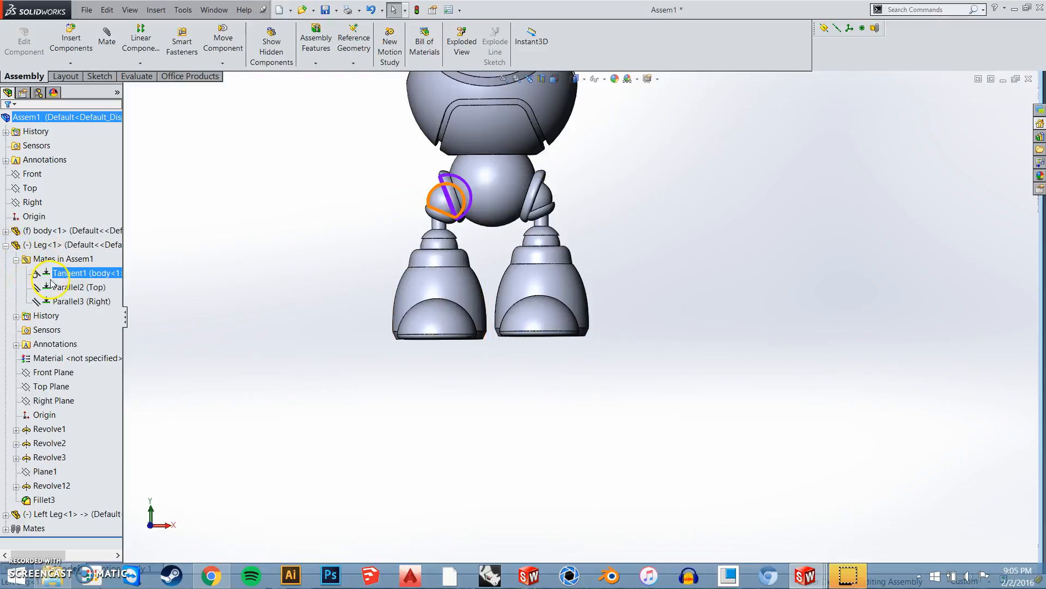
pyautogui.click(64, 287)
pyautogui.click(64, 289)
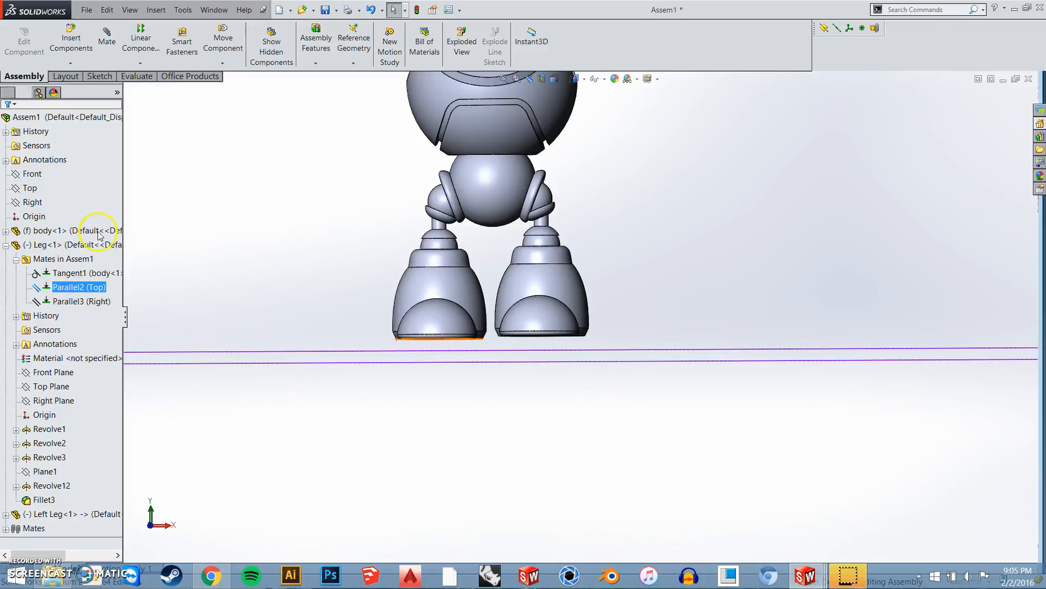
pyautogui.rightClick(50, 184)
pyautogui.click(80, 206)
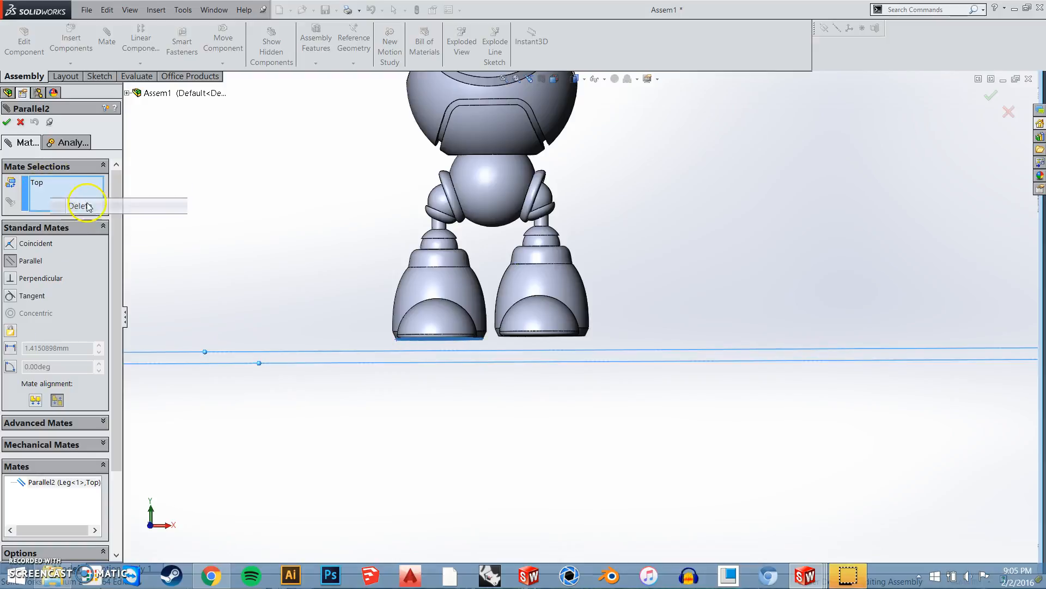
# Redefine the mate as coincident between the Leg's Top Plane and the assembly's Top plane
pyautogui.click(127, 92)
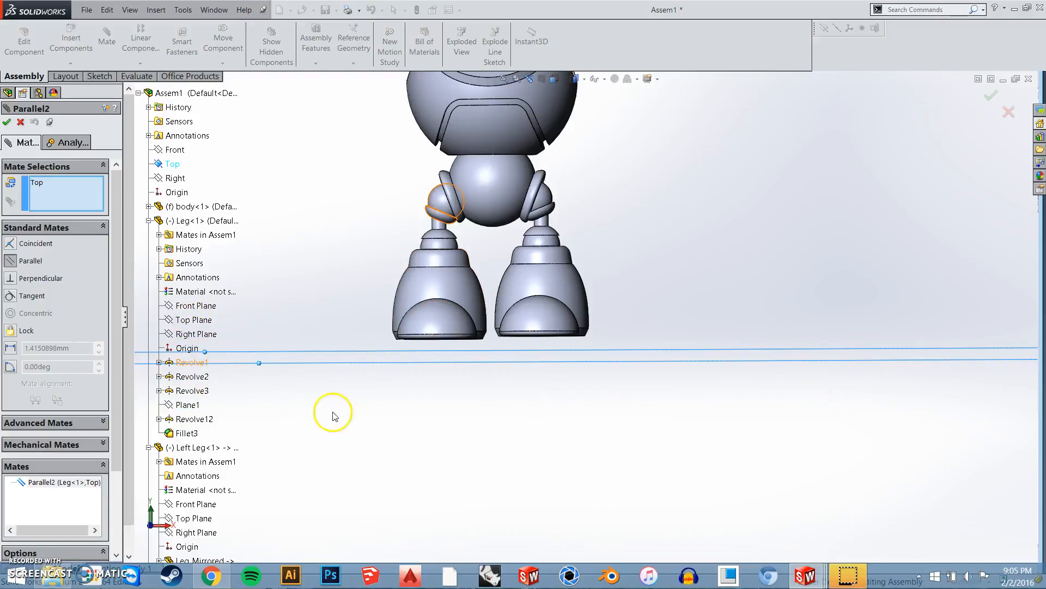
pyautogui.press('f')
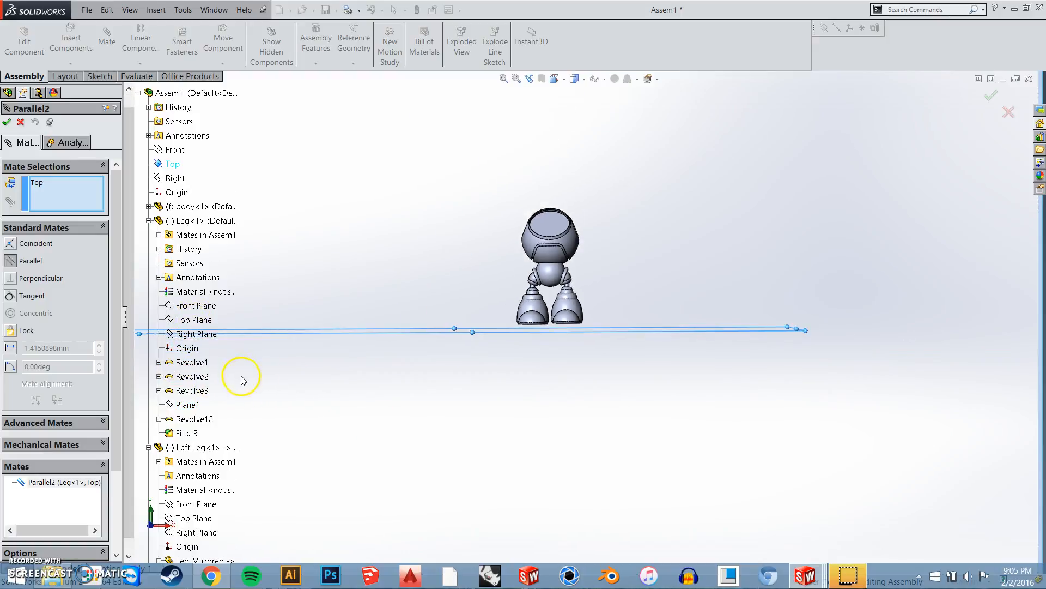
pyautogui.scroll(-2, 243, 380)
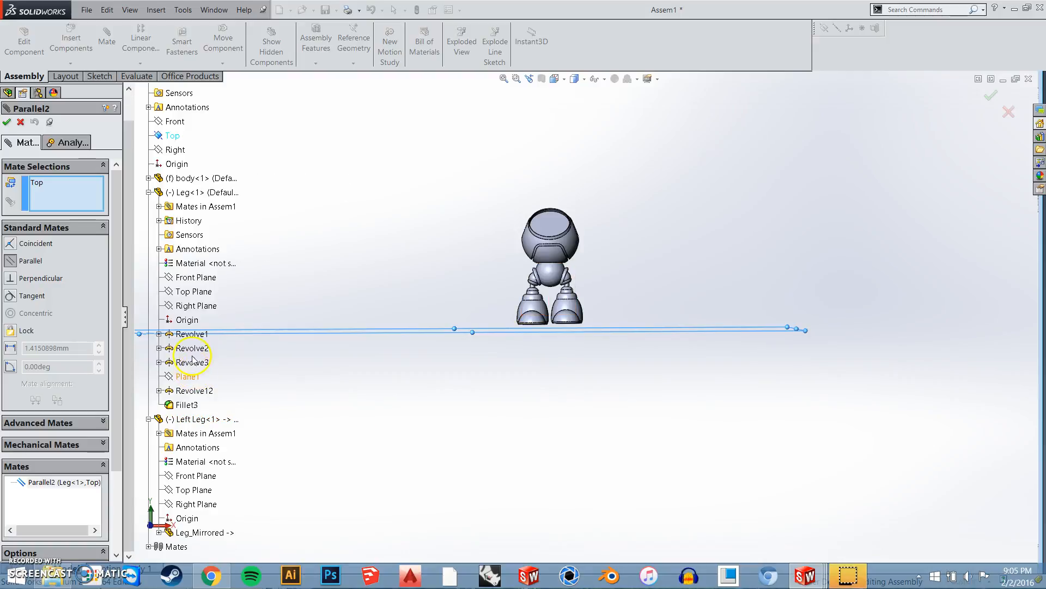
pyautogui.click(196, 290)
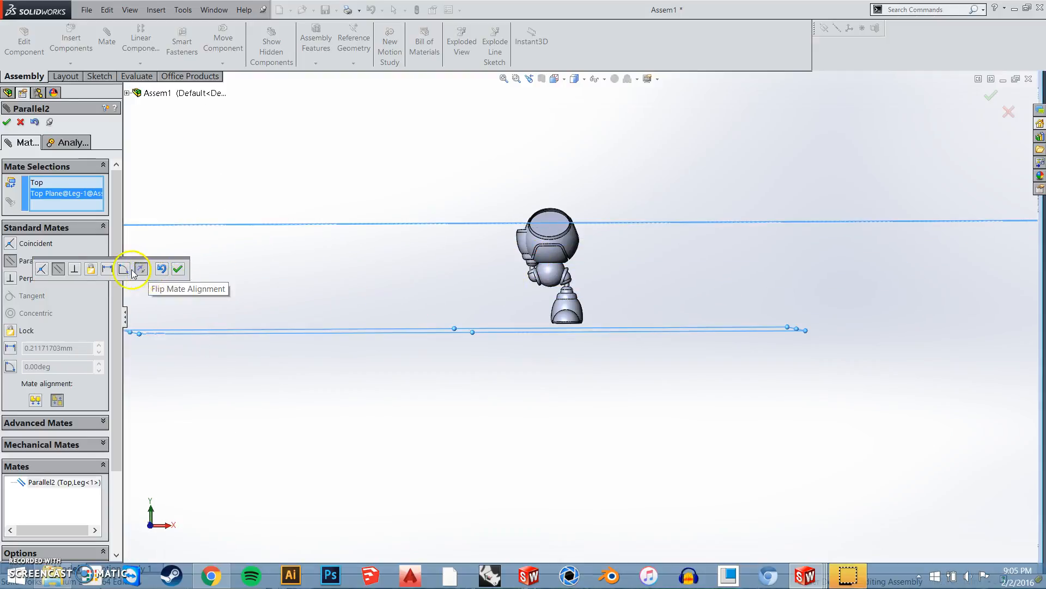
pyautogui.click(42, 270)
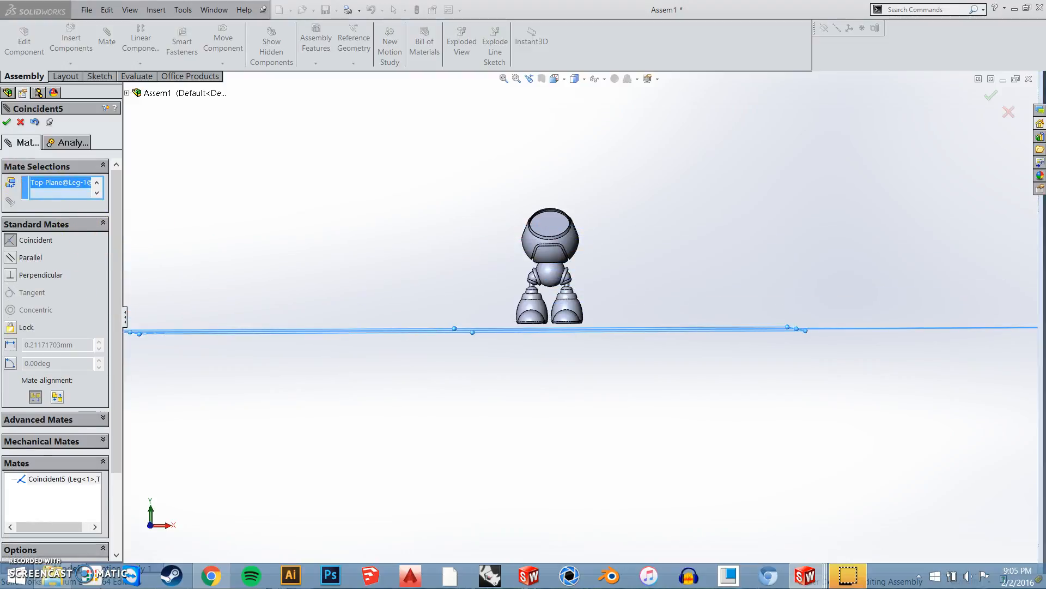
pyautogui.click(7, 122)
pyautogui.scroll(-3, 547, 330)
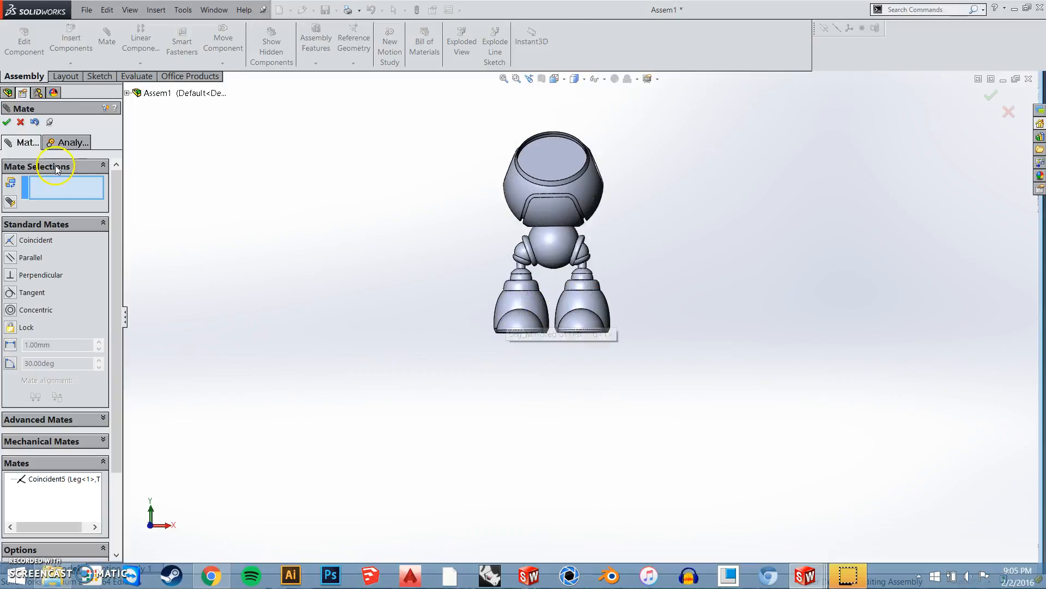
pyautogui.press('Escape')
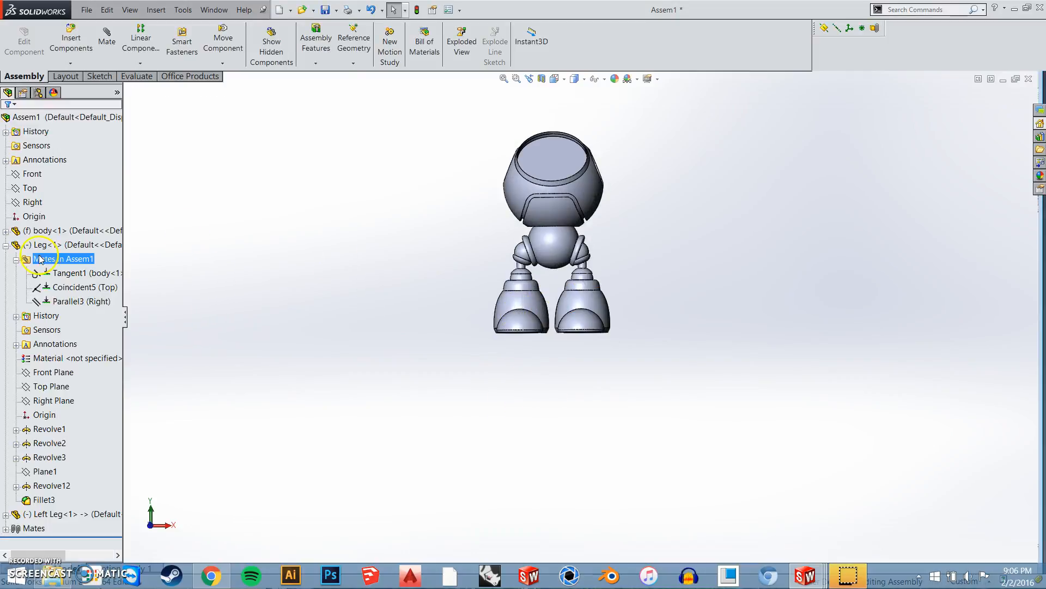
pyautogui.click(4, 245)
# Swivel the legs by hand to test their movement and turn the feet outward
pyautogui.moveTo(481, 341); pyautogui.dragTo(521, 301, button='middle')
pyautogui.moveTo(520, 298); pyautogui.dragTo(484, 326)
pyautogui.moveTo(593, 305)
pyautogui.mouseDown()
pyautogui.moveTo(610, 304)
pyautogui.moveTo(587, 315)
pyautogui.mouseUp()
pyautogui.press('Escape')
pyautogui.moveTo(635, 338); pyautogui.dragTo(572, 351, button='middle')
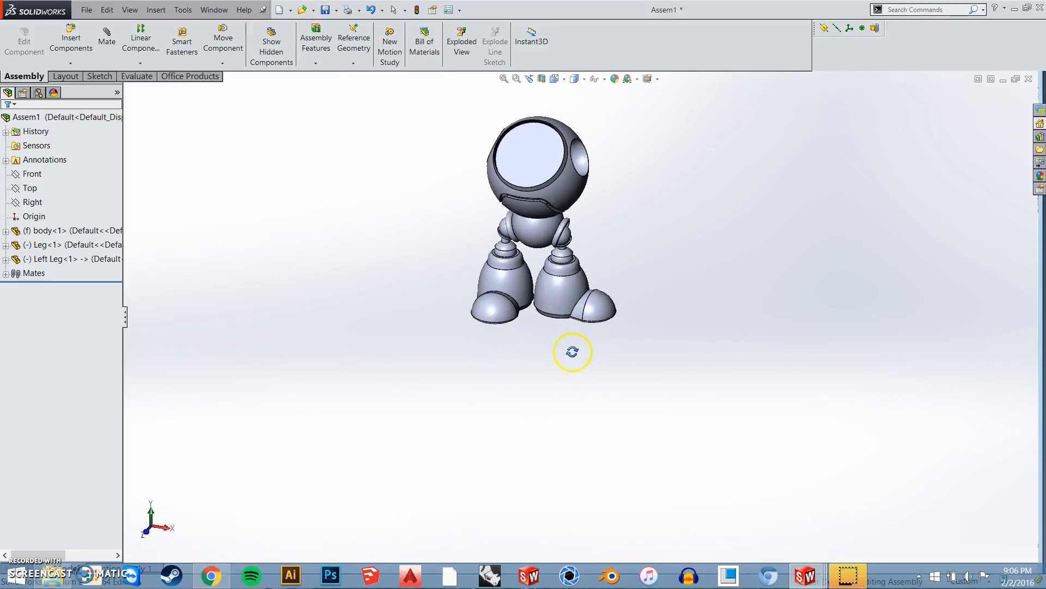
pyautogui.moveTo(597, 317); pyautogui.dragTo(509, 354)
pyautogui.click(509, 355)
pyautogui.moveTo(569, 297); pyautogui.dragTo(387, 243, button='middle')
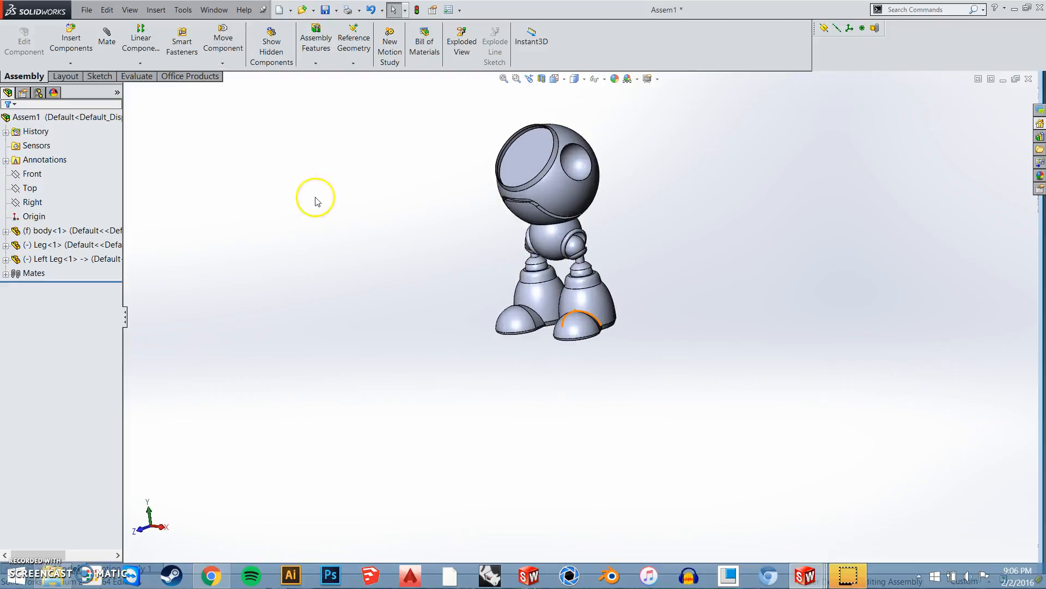
# Insert the Arm part into the assembly, beside the body
pyautogui.click(80, 52)
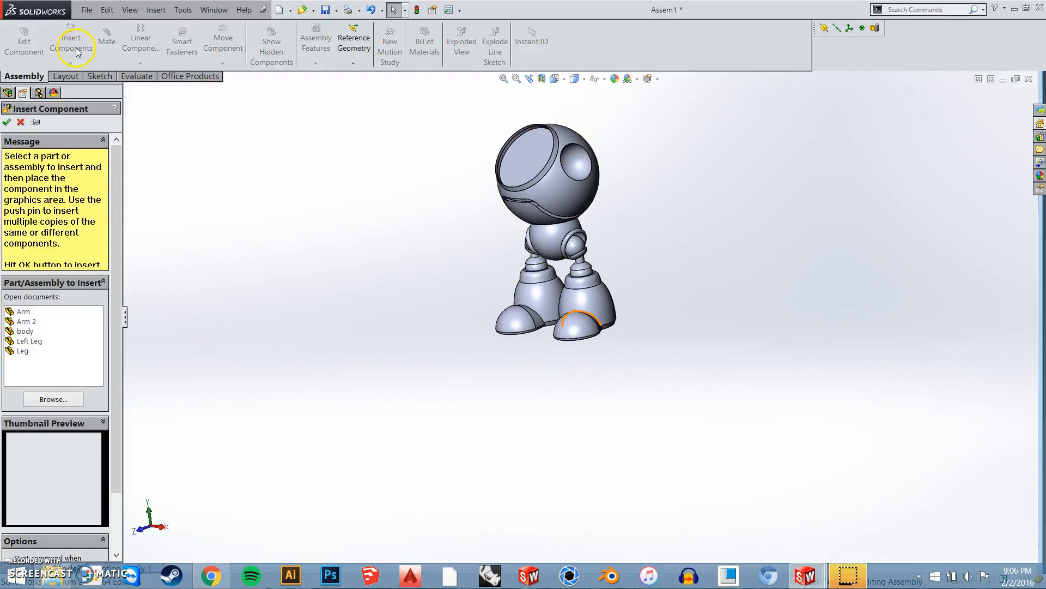
pyautogui.click(36, 314)
pyautogui.click(280, 180)
# Add a tangent mate between the Arm's shoulder ball and the body's shoulder socket, and swing the arm out beside the body
pyautogui.moveTo(385, 266); pyautogui.dragTo(456, 206, button='middle')
pyautogui.keyDown('ctrl'); pyautogui.click(419, 140); pyautogui.keyUp('ctrl')
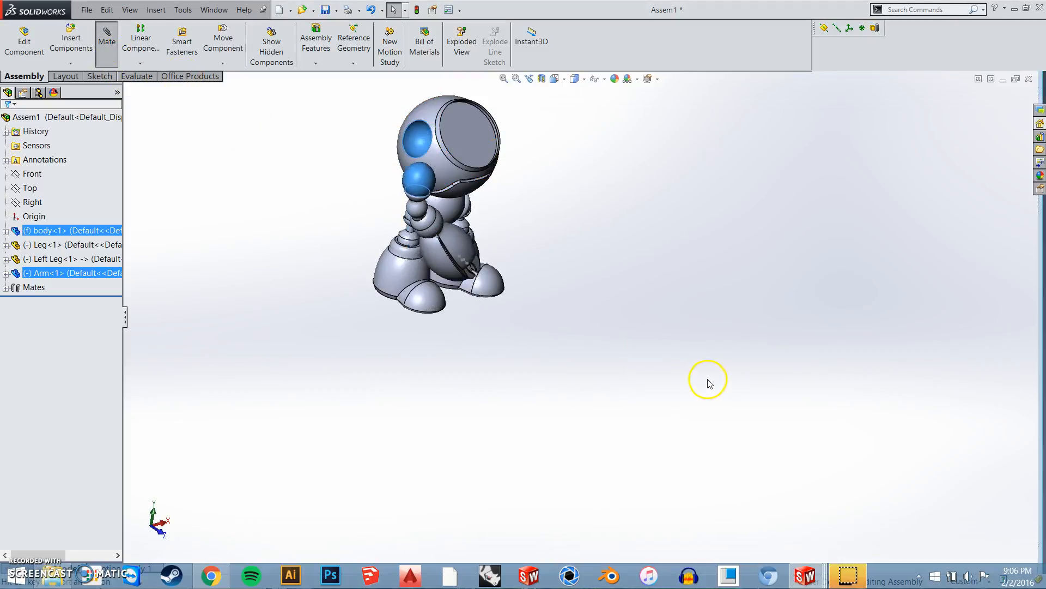
pyautogui.click(793, 396)
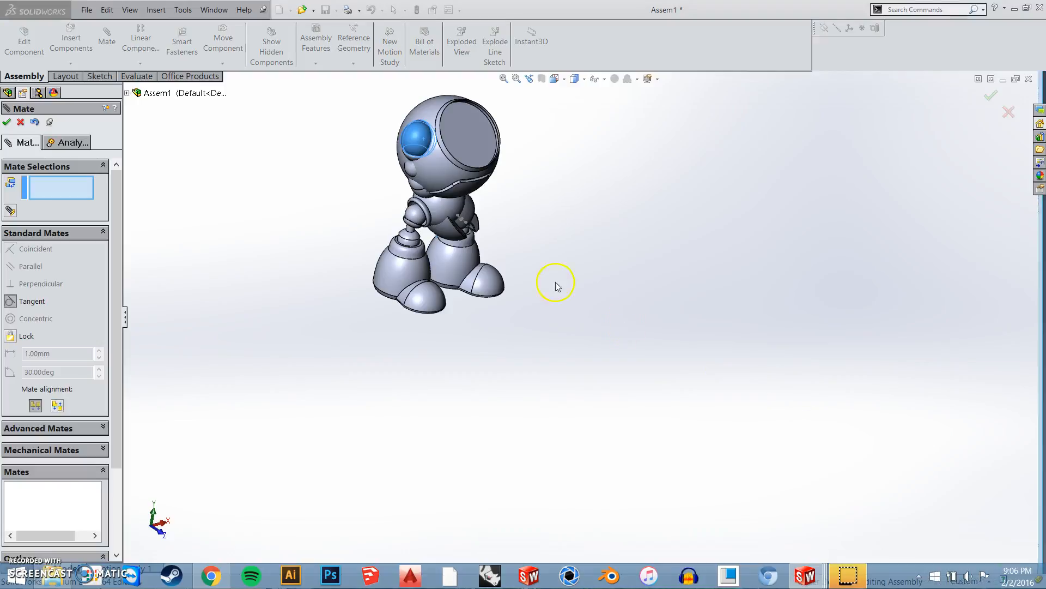
pyautogui.moveTo(475, 232); pyautogui.dragTo(323, 304)
pyautogui.moveTo(466, 396); pyautogui.dragTo(444, 352, button='middle')
pyautogui.click(6, 122)
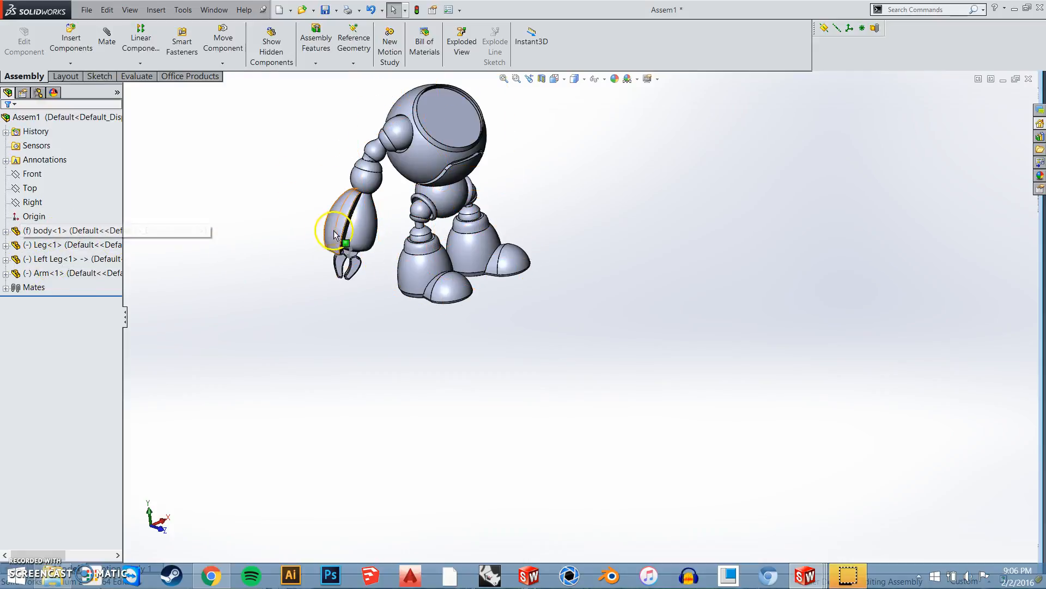
pyautogui.moveTo(356, 275); pyautogui.dragTo(327, 257, button='middle')
# Copy the Arm with its mates, using the body's opposite shoulder socket as the new tangent reference
pyautogui.rightClick(357, 220)
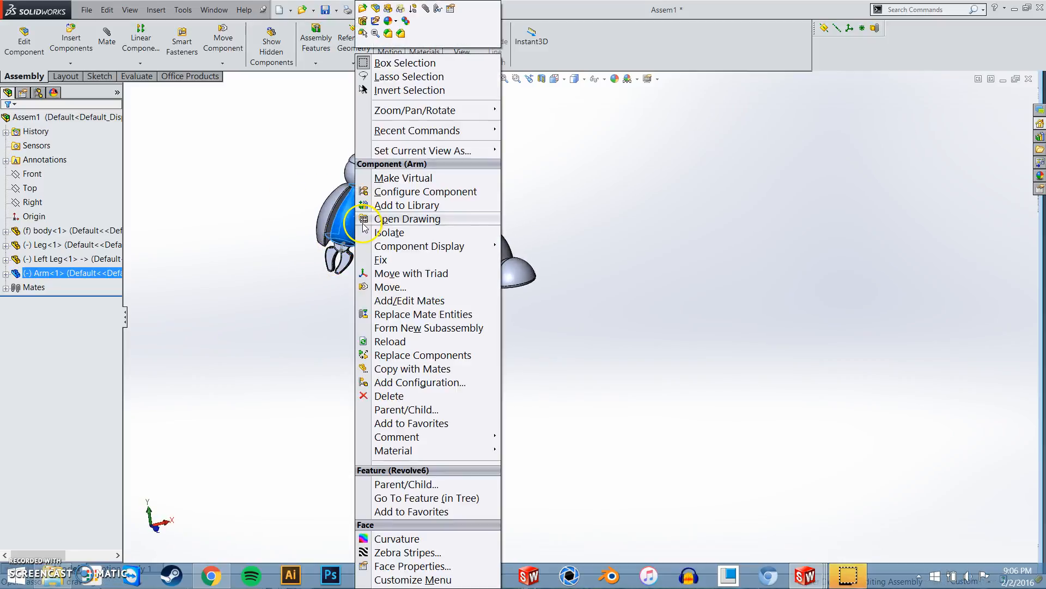
pyautogui.click(310, 226)
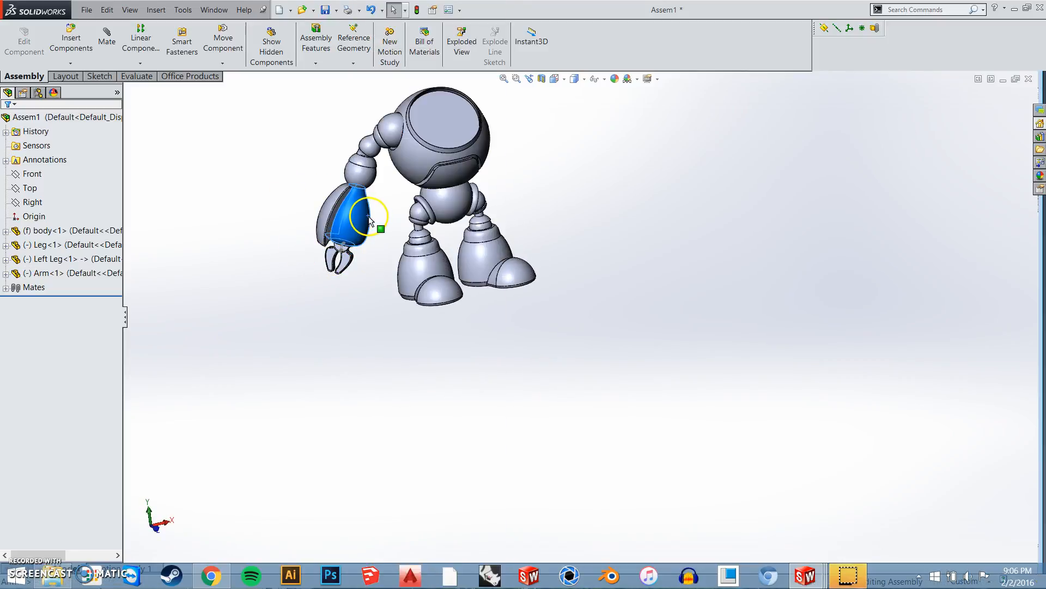
pyautogui.rightClick(369, 217)
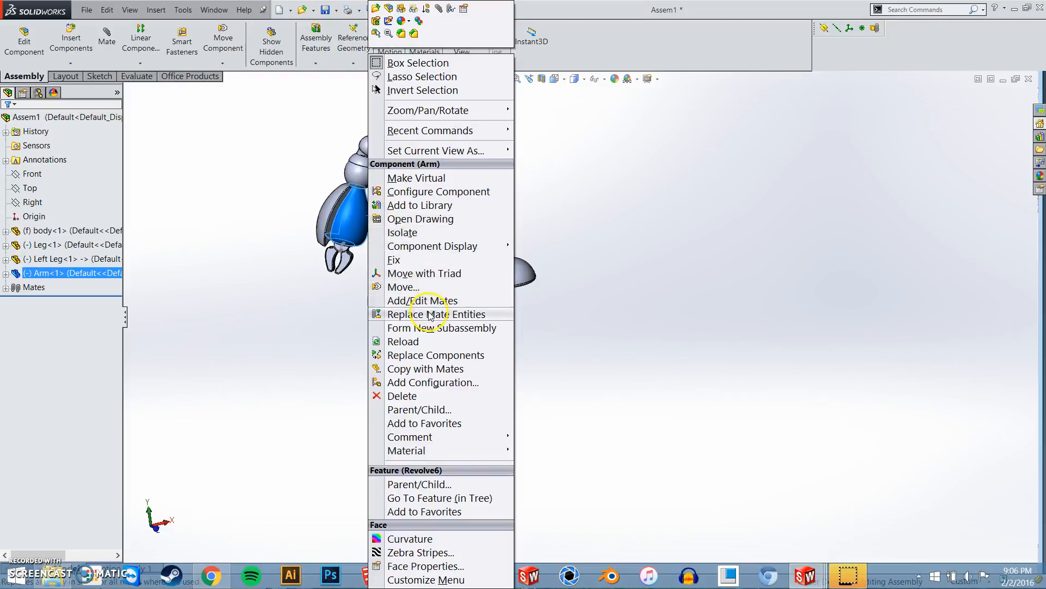
pyautogui.click(431, 370)
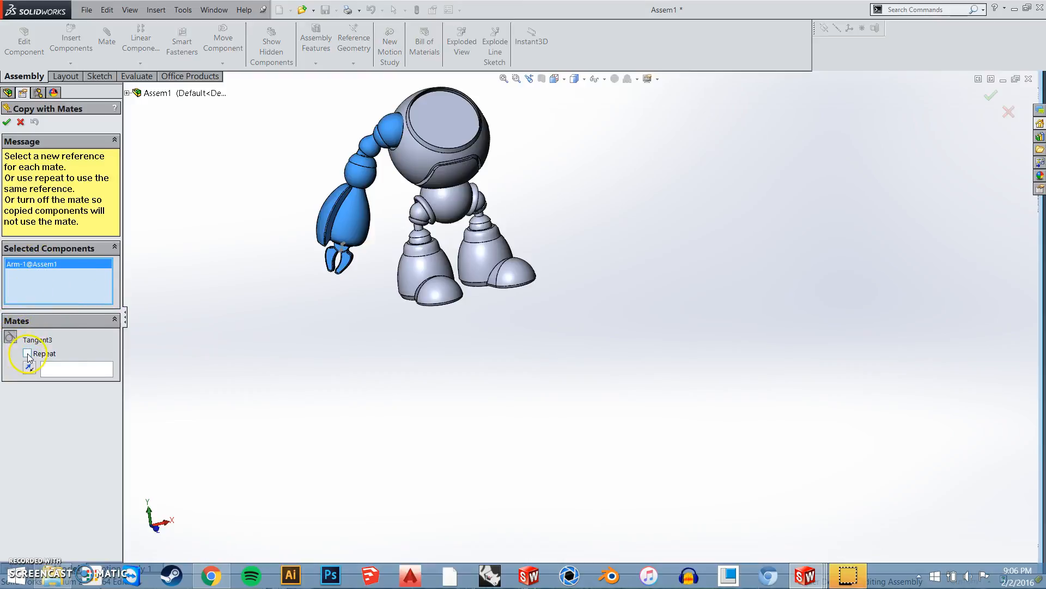
pyautogui.click(55, 371)
pyautogui.scroll(-5, 474, 145)
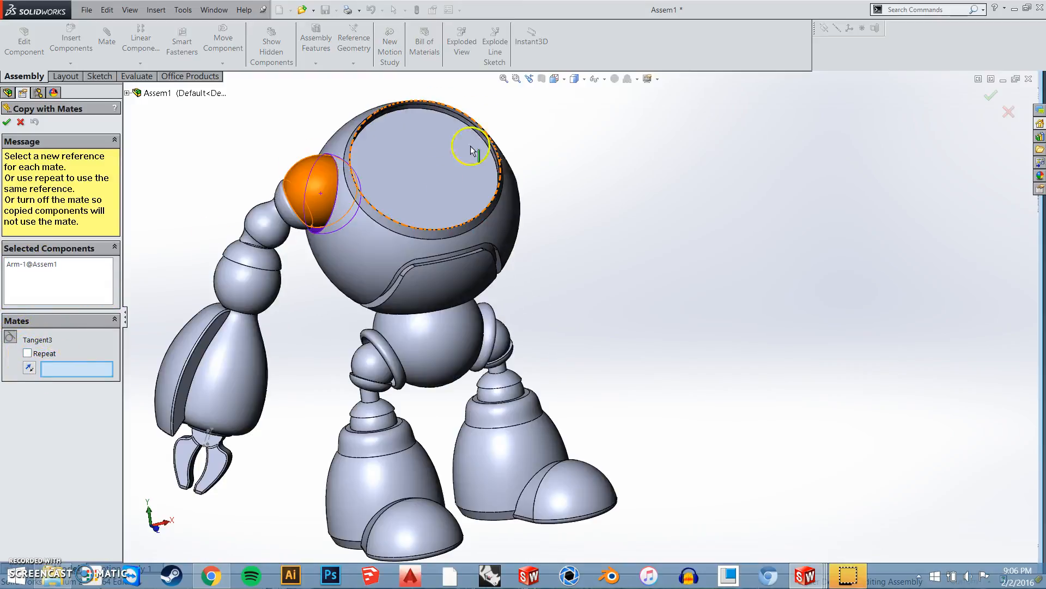
pyautogui.moveTo(522, 247); pyautogui.dragTo(551, 140, button='middle')
pyautogui.click(550, 141)
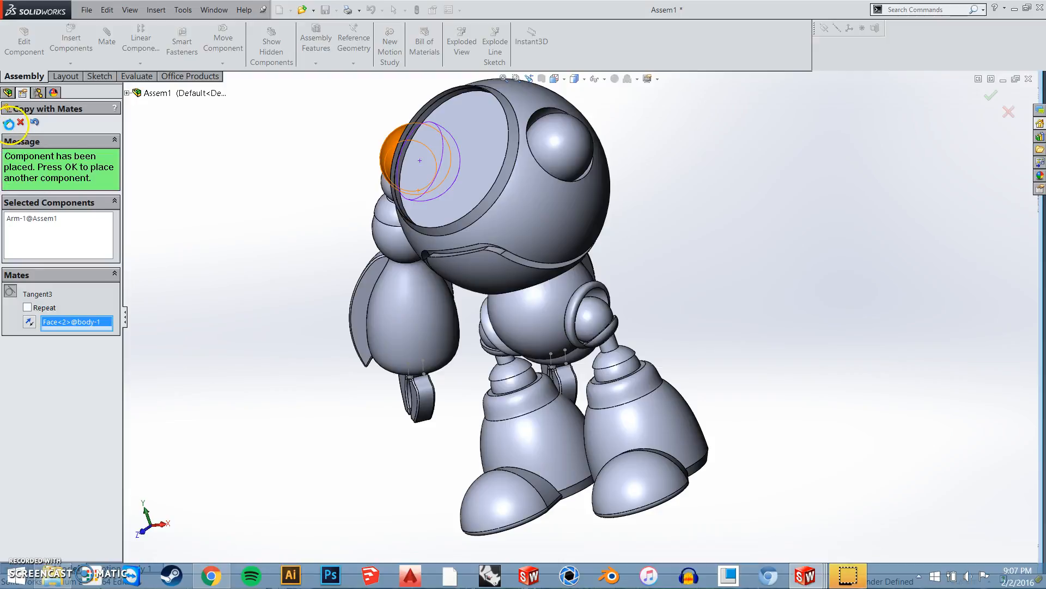
pyautogui.click(7, 122)
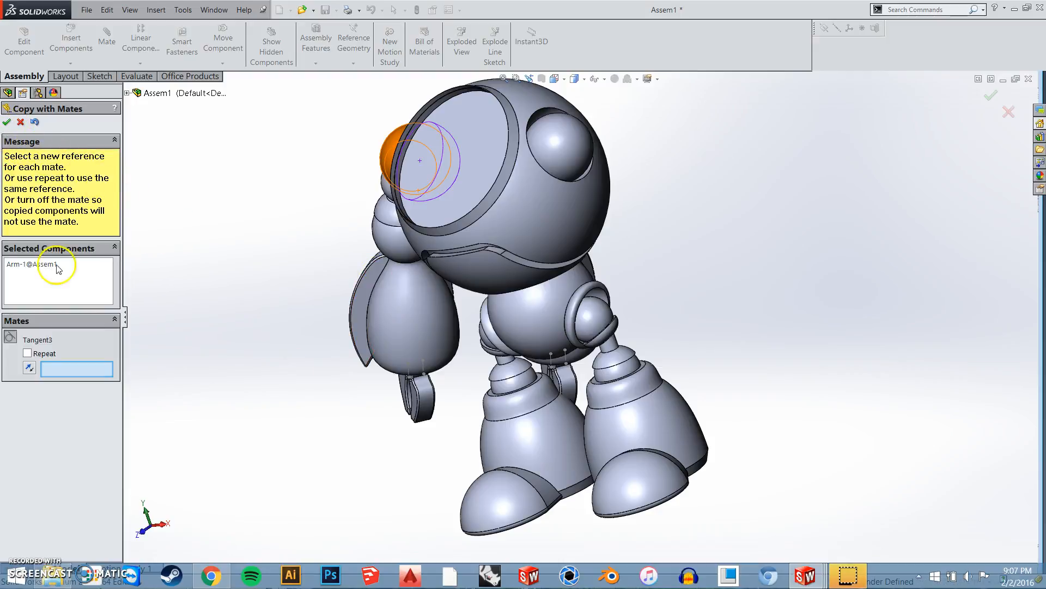
pyautogui.click(7, 123)
# Swing the copied arm out of the body and pose it extended to the side
pyautogui.scroll(4, 577, 264)
pyautogui.scroll(1, 540, 344)
pyautogui.moveTo(553, 342); pyautogui.dragTo(542, 319, button='middle')
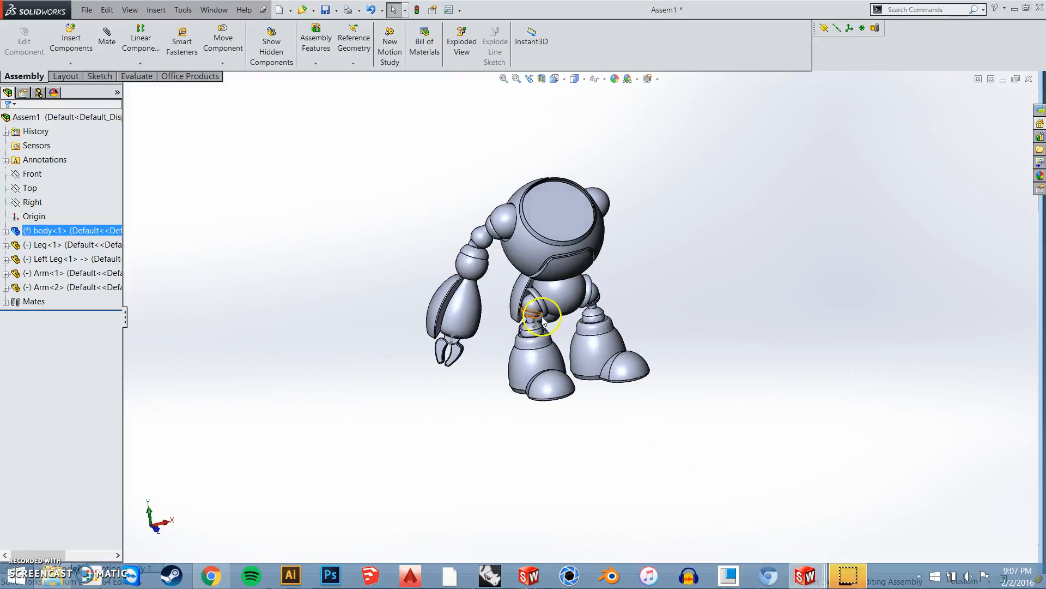
pyautogui.moveTo(518, 296); pyautogui.dragTo(747, 296)
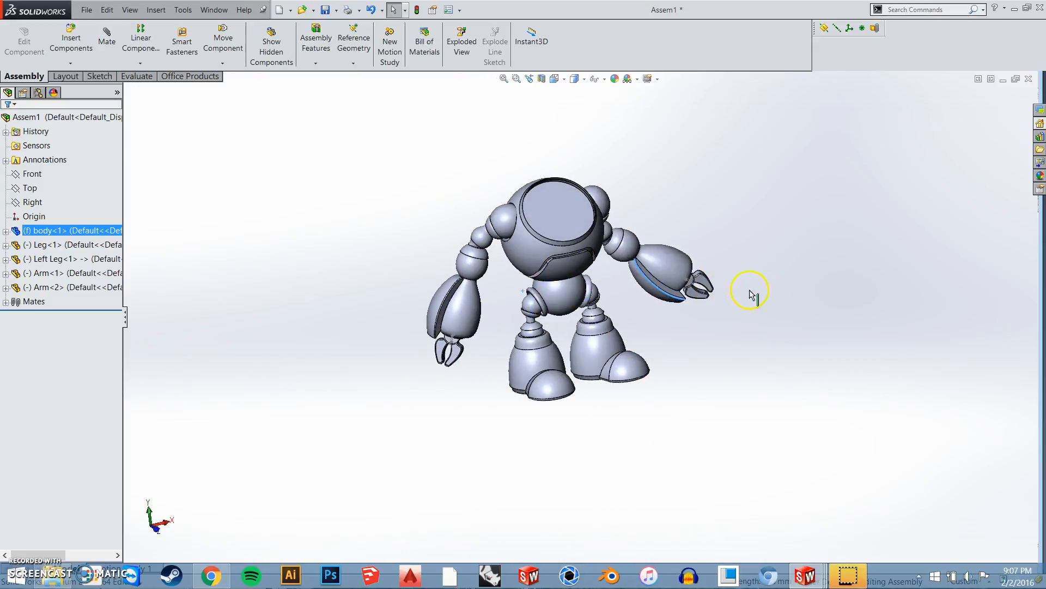
pyautogui.moveTo(582, 311); pyautogui.dragTo(828, 450, button='middle')
pyautogui.moveTo(632, 158); pyautogui.dragTo(766, 237)
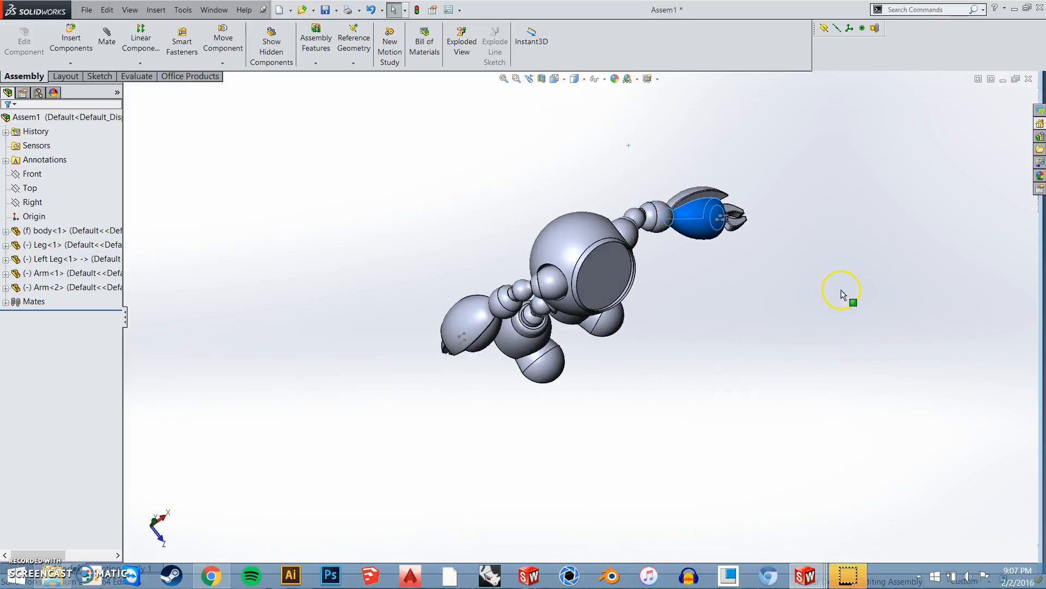
pyautogui.moveTo(754, 357); pyautogui.dragTo(646, 294, button='middle')
pyautogui.click(659, 344)
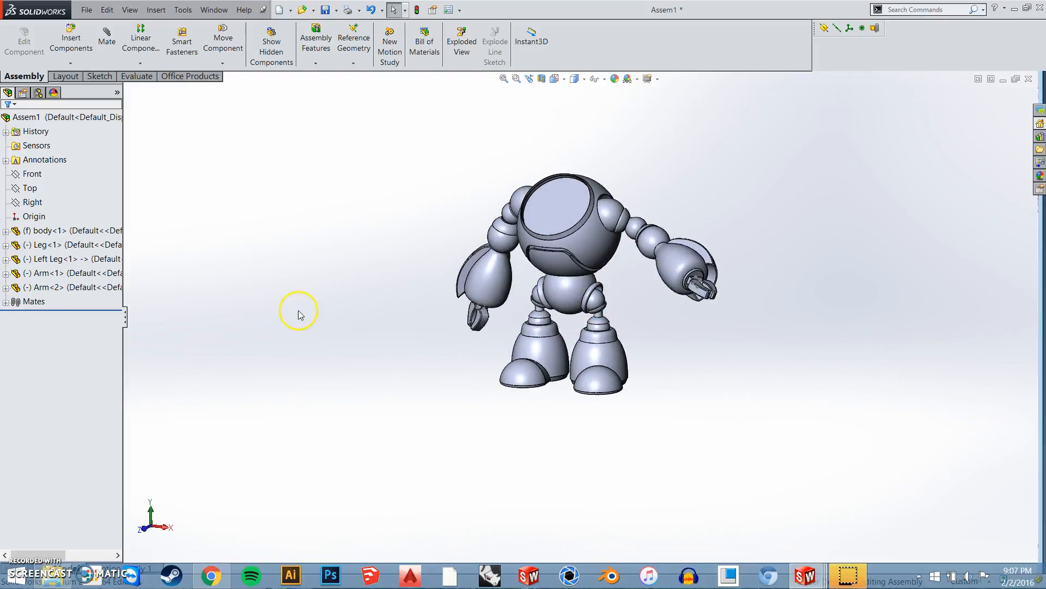
# Review the tangent, coincident and parallel mates listed for the assembly
pyautogui.click(6, 301)
pyautogui.click(54, 372)
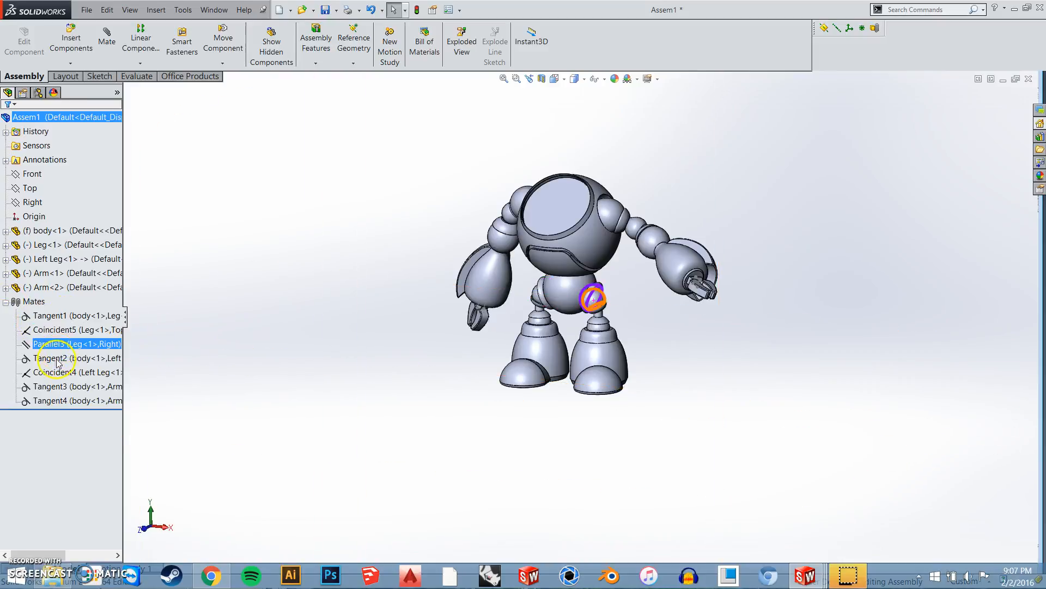
pyautogui.click(15, 303)
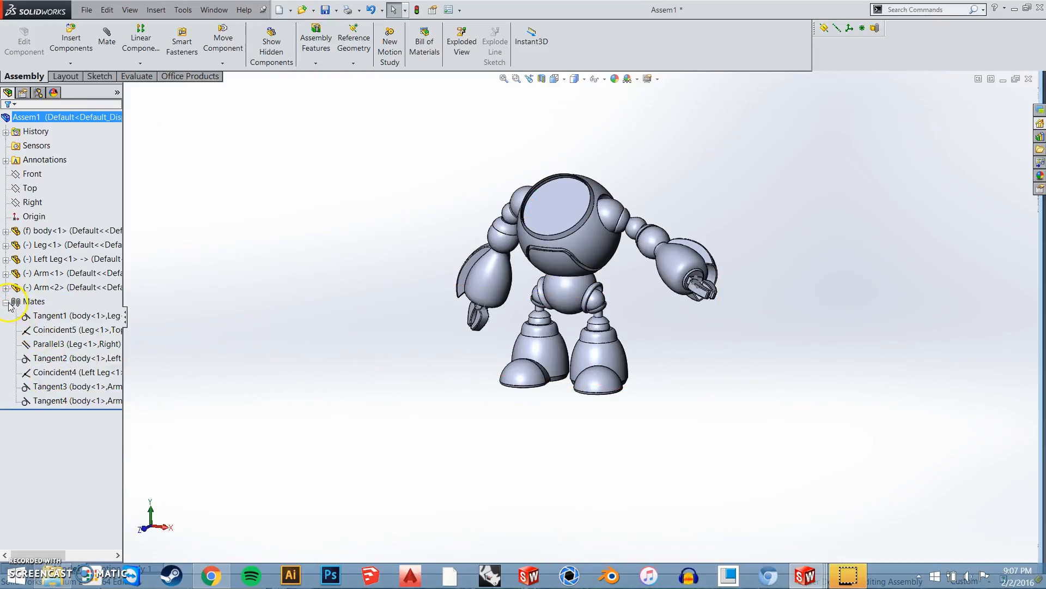
pyautogui.click(6, 301)
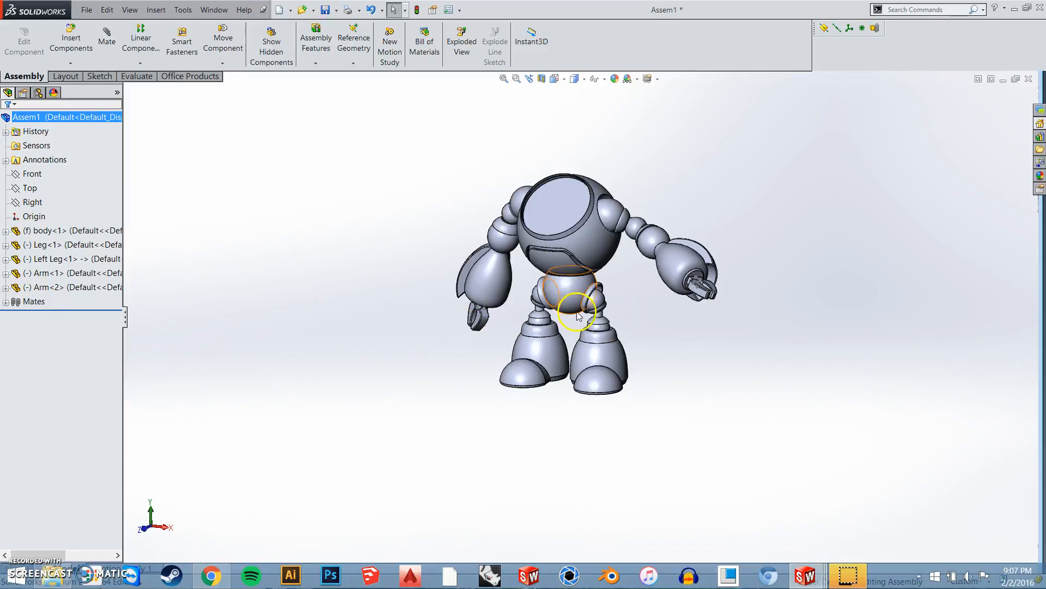
pyautogui.press('space')
pyautogui.click(800, 378)
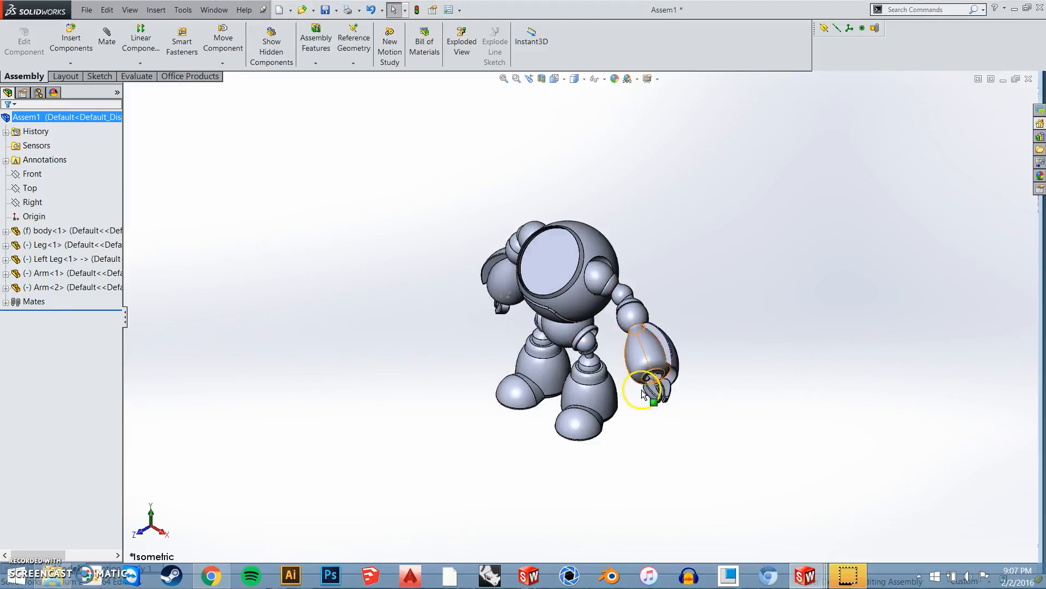
pyautogui.scroll(-3, 624, 387)
pyautogui.moveTo(604, 372); pyautogui.dragTo(623, 317, button='middle')
pyautogui.scroll(2, 624, 314)
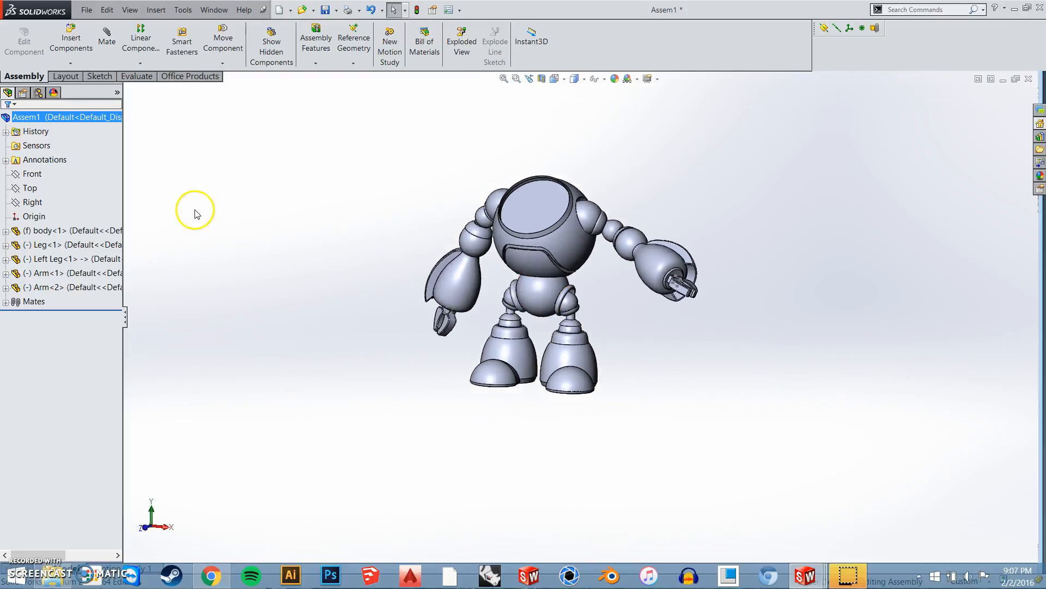
# Start an exploded view, enable auto-spacing of components, and pull Arm-1 and Leg-1 about 13 mm outward along the X axis
pyautogui.click(461, 48)
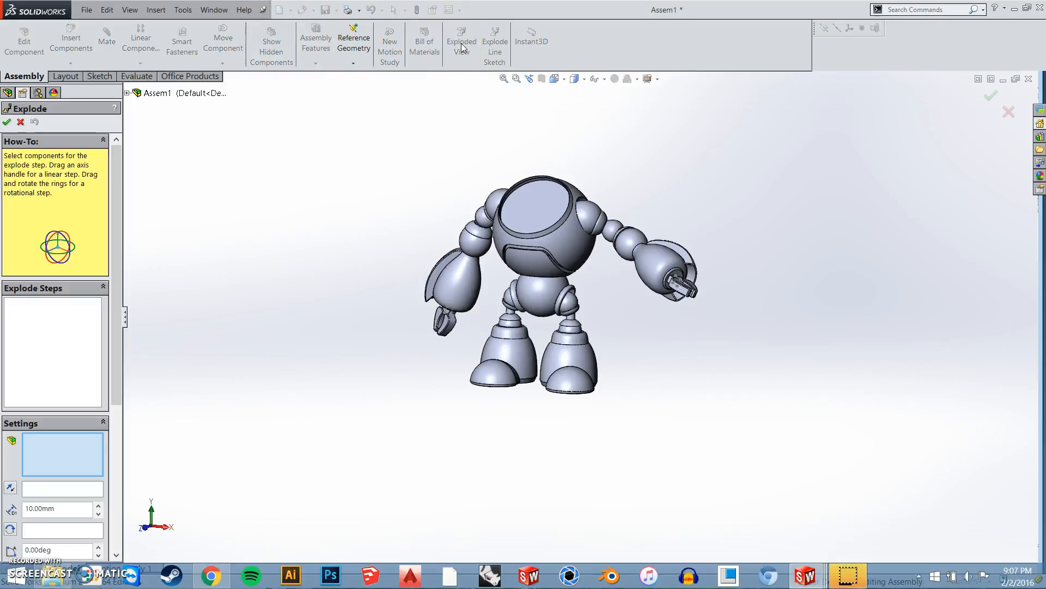
pyautogui.click(455, 287)
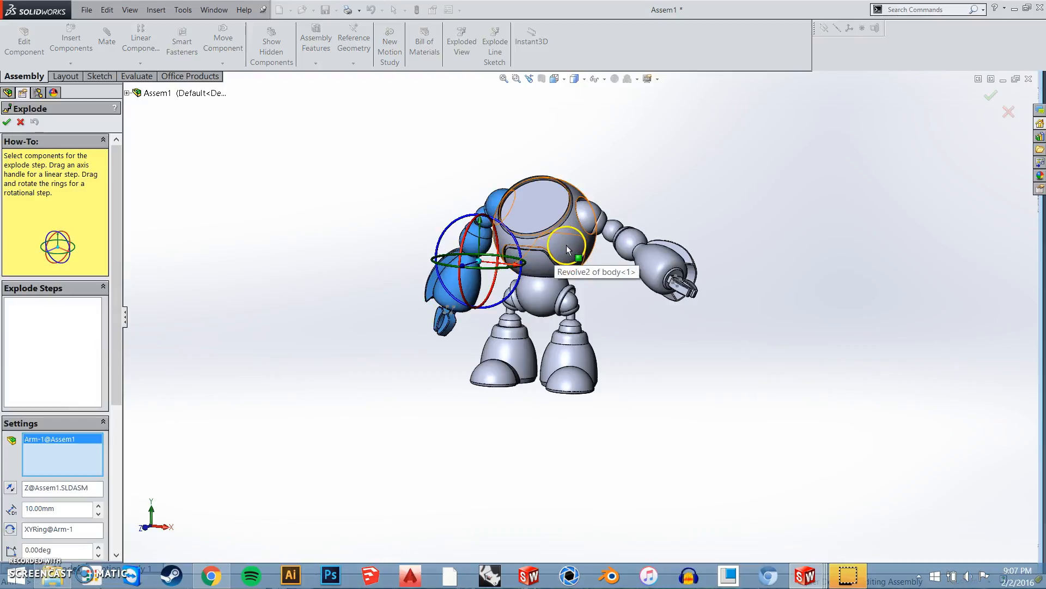
pyautogui.click(519, 347)
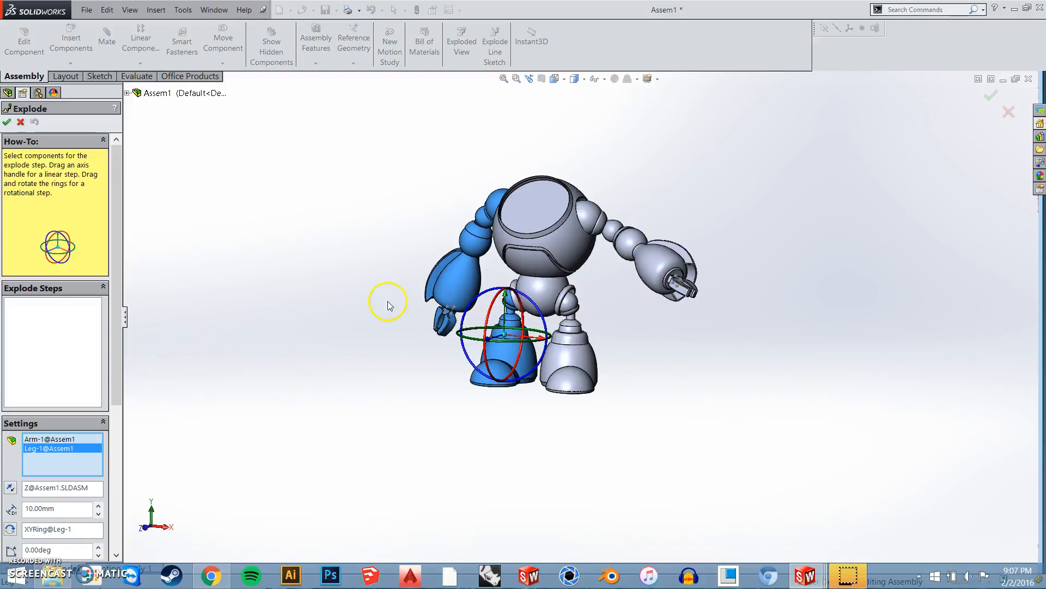
pyautogui.scroll(-6, 70, 478)
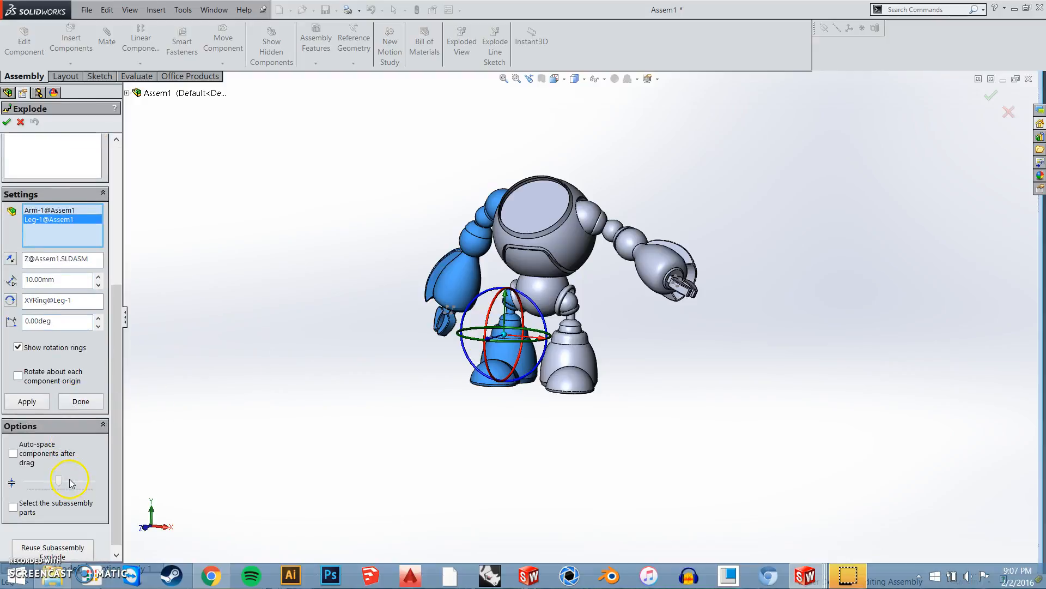
pyautogui.click(13, 446)
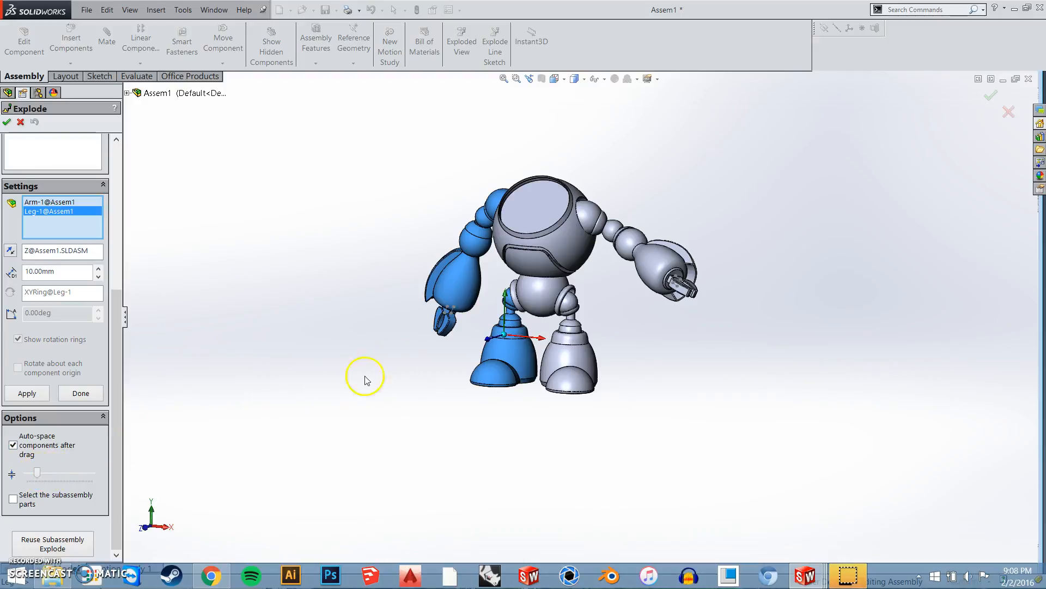
pyautogui.moveTo(520, 342); pyautogui.dragTo(389, 351)
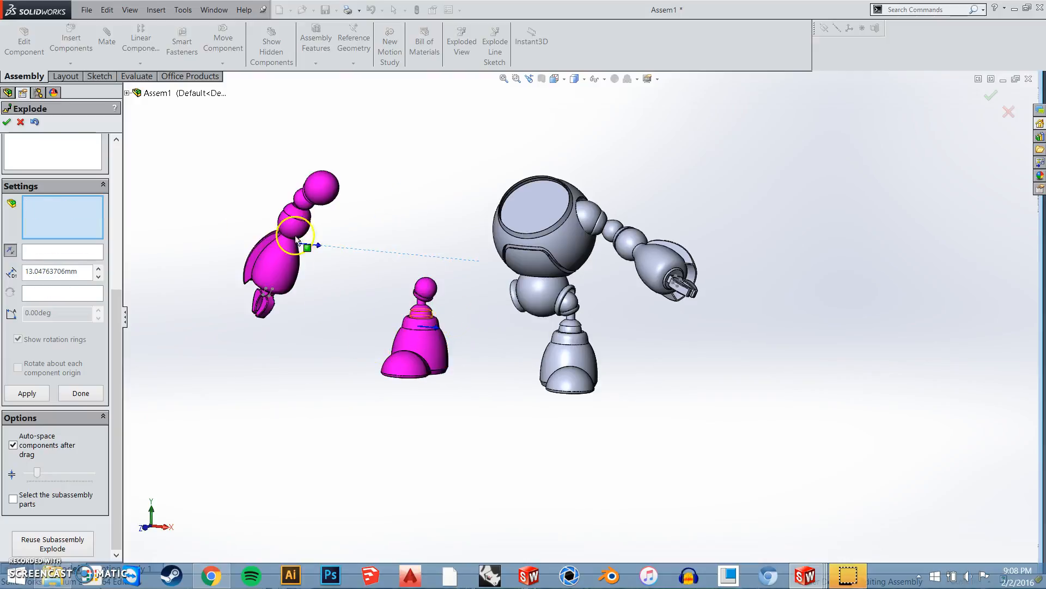
# Reduce the auto-spacing between the exploded arm and leg and accept the exploded view
pyautogui.moveTo(43, 475)
pyautogui.mouseDown()
pyautogui.moveTo(65, 477)
pyautogui.moveTo(34, 478)
pyautogui.mouseUp()
pyautogui.moveTo(34, 478); pyautogui.dragTo(31, 477)
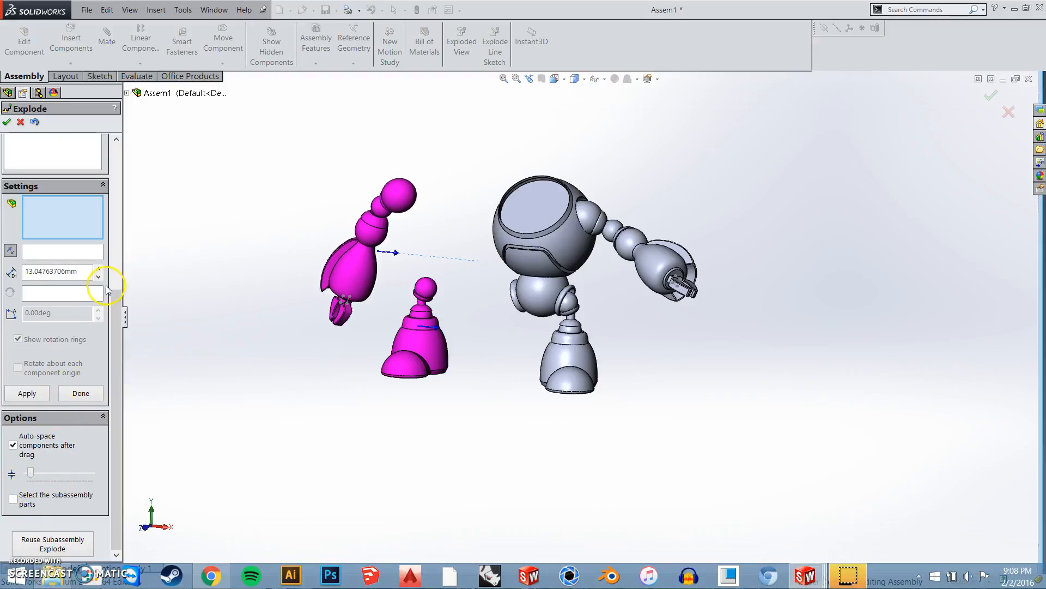
pyautogui.scroll(1, 173, 304)
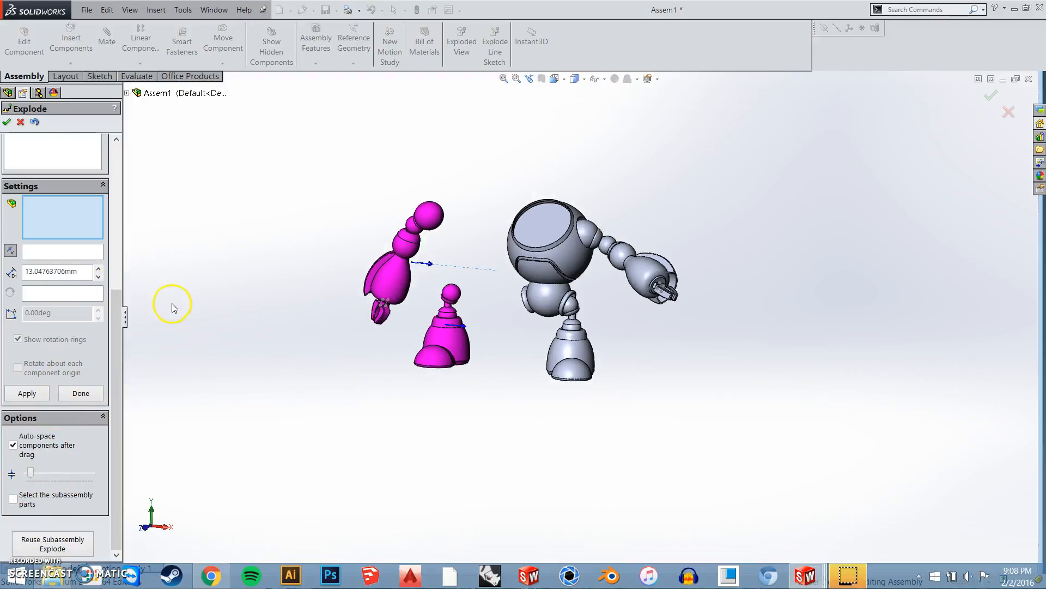
pyautogui.click(8, 123)
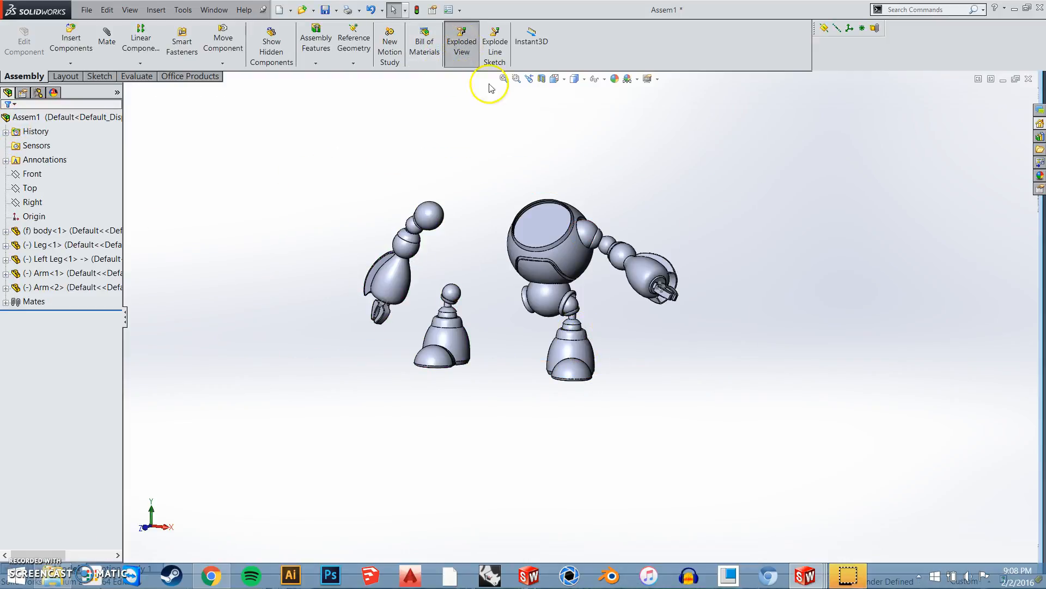
# Start another exploded view and pull Arm-1 and Leg-1, auto-spaced, about 11.6 mm outward along the X axis
pyautogui.click(463, 300)
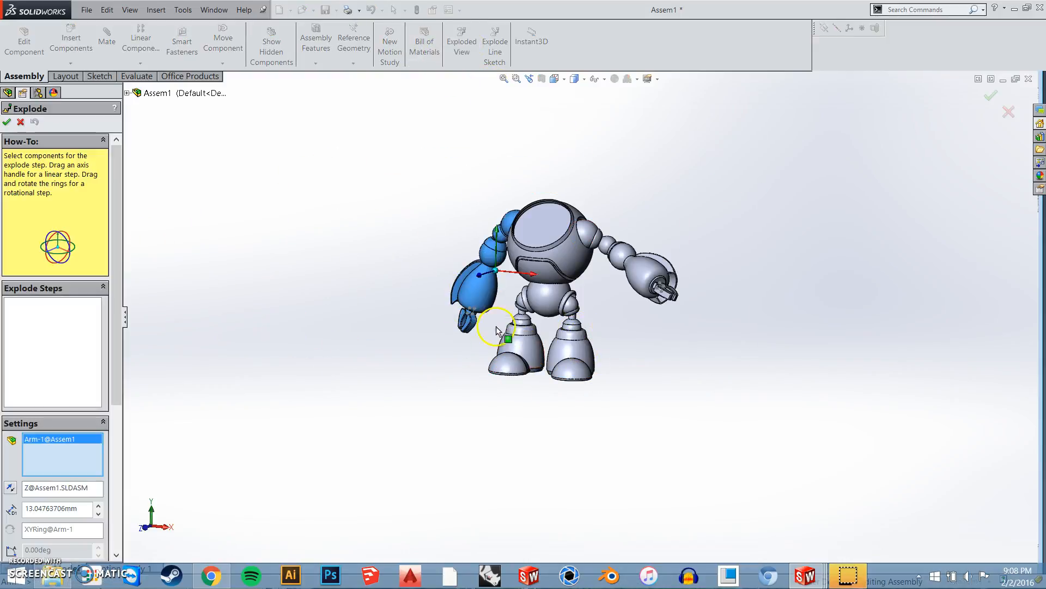
pyautogui.click(529, 365)
pyautogui.moveTo(553, 338); pyautogui.dragTo(488, 334)
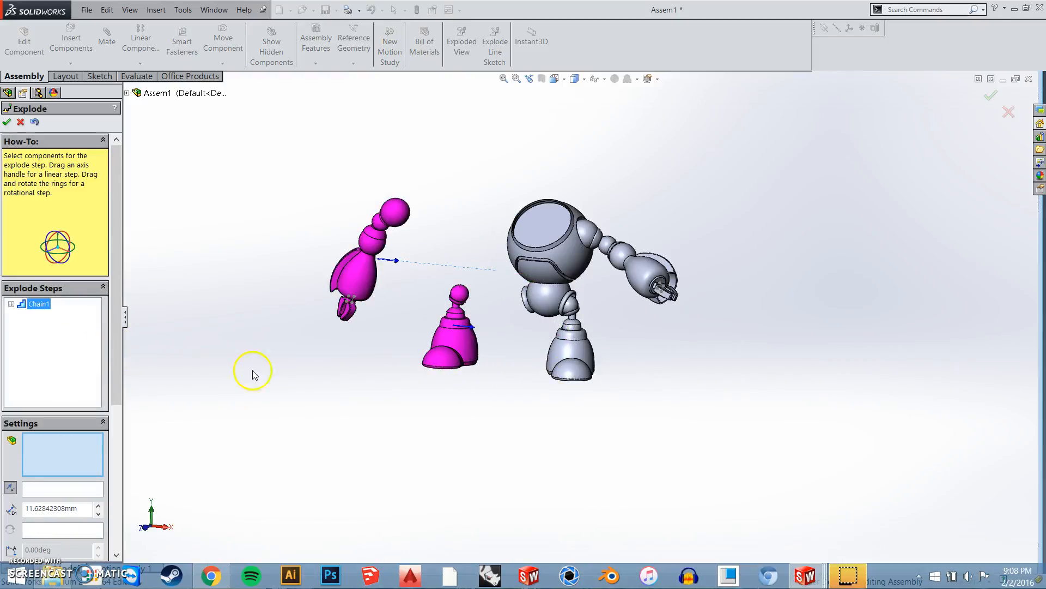
pyautogui.rightClick(60, 360)
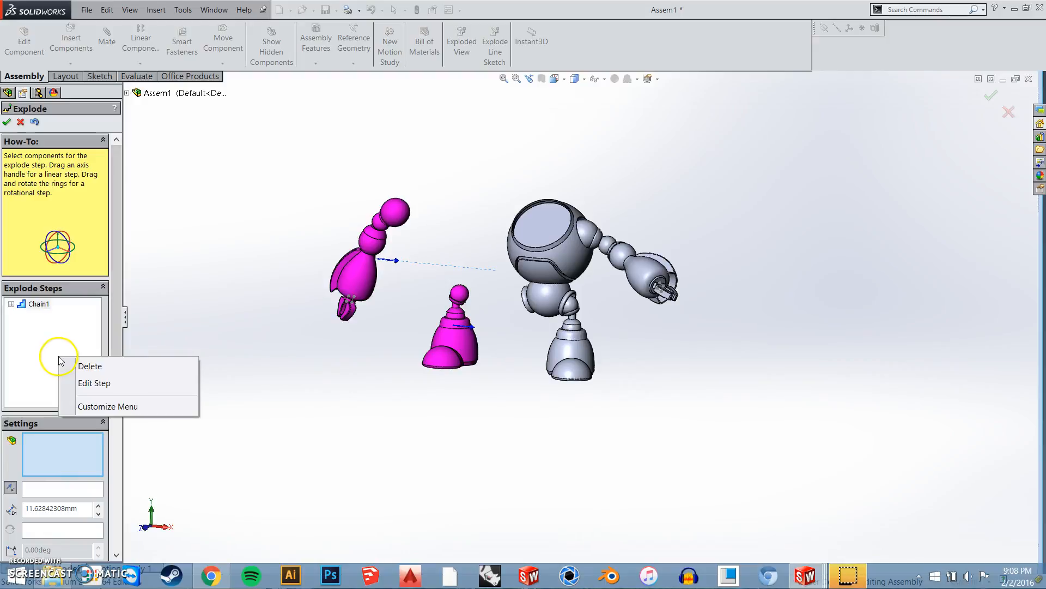
pyautogui.click(35, 358)
# Explode the Left Leg and the opposite arm together about 11.5 mm outward along the X axis
pyautogui.click(570, 349)
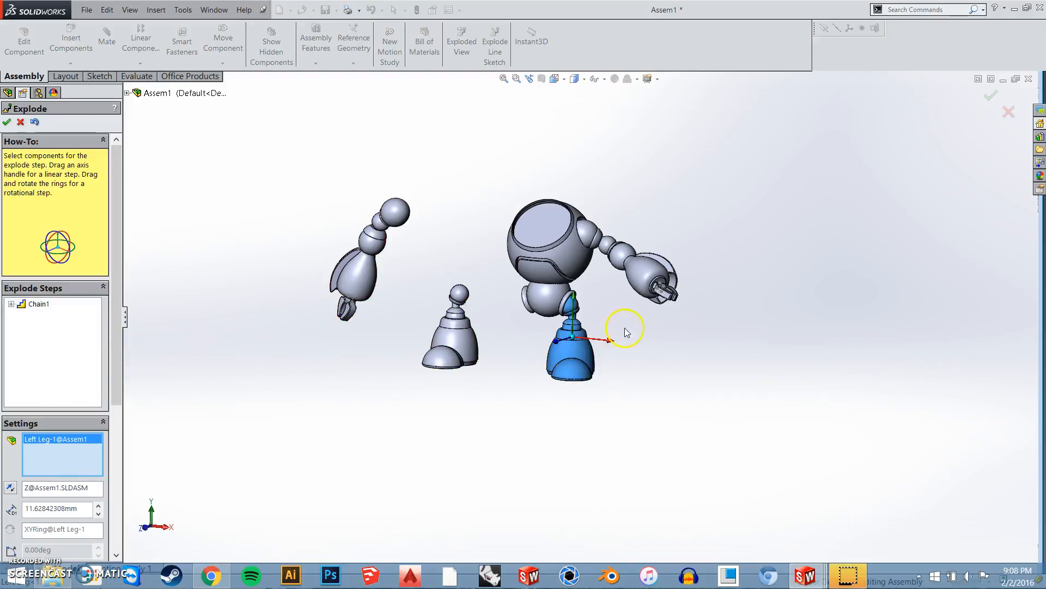
pyautogui.click(657, 284)
pyautogui.moveTo(669, 264); pyautogui.dragTo(773, 280)
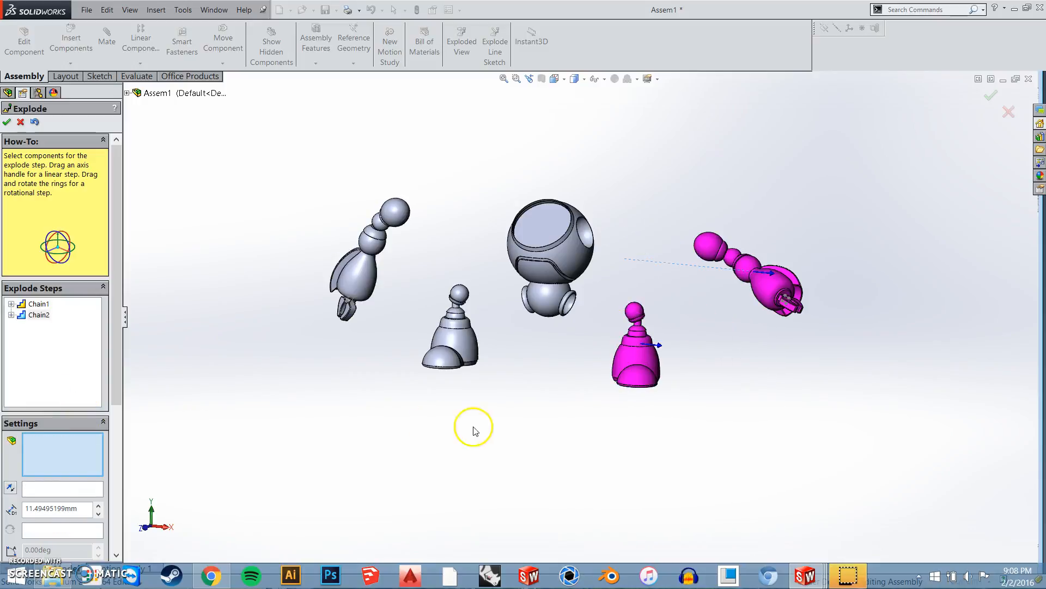
# Explode the body about 13.4 mm upward along the Y axis and accept the exploded view
pyautogui.click(558, 304)
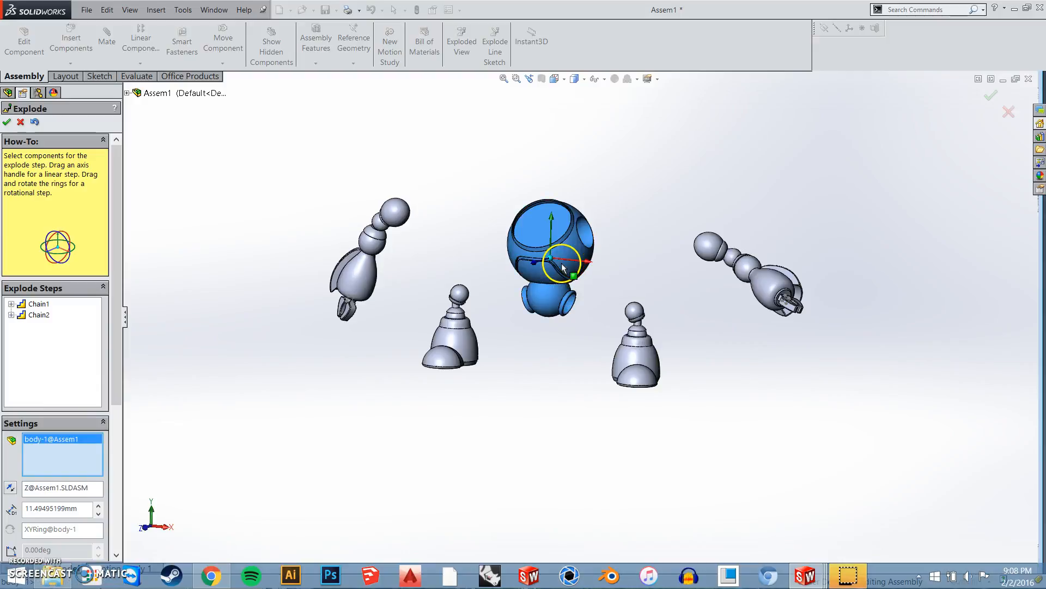
pyautogui.moveTo(553, 220); pyautogui.dragTo(553, 138)
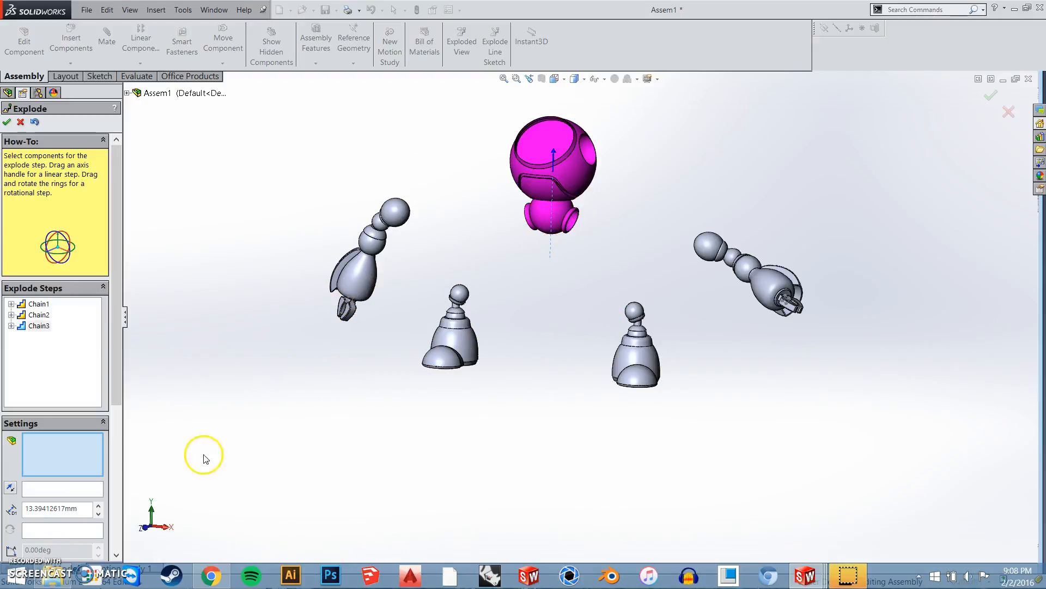
pyautogui.scroll(-3, 81, 467)
pyautogui.moveTo(78, 393); pyautogui.dragTo(24, 401)
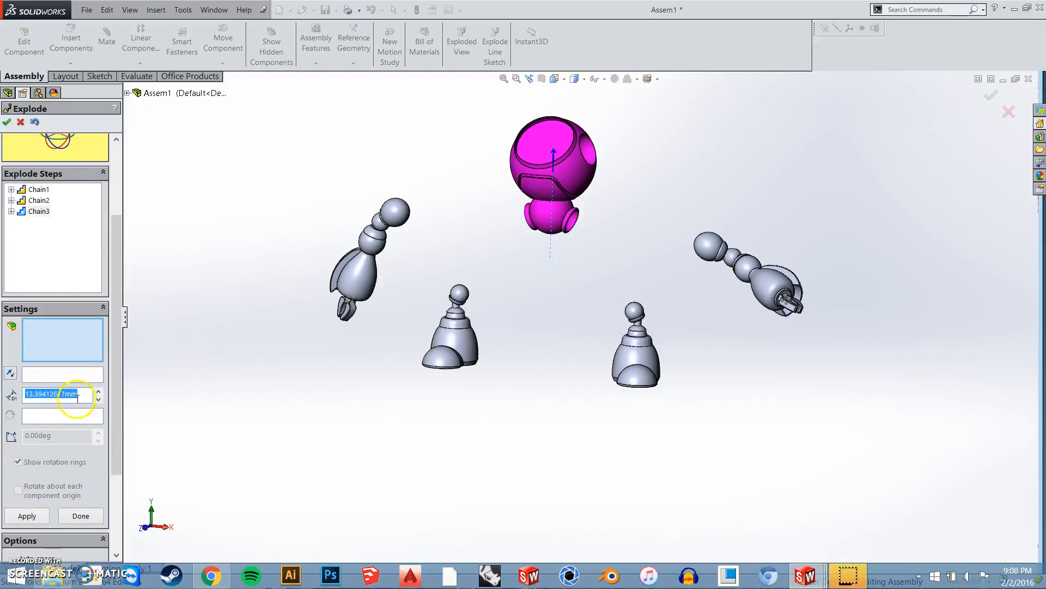
pyautogui.scroll(-3, 63, 466)
pyautogui.click(37, 403)
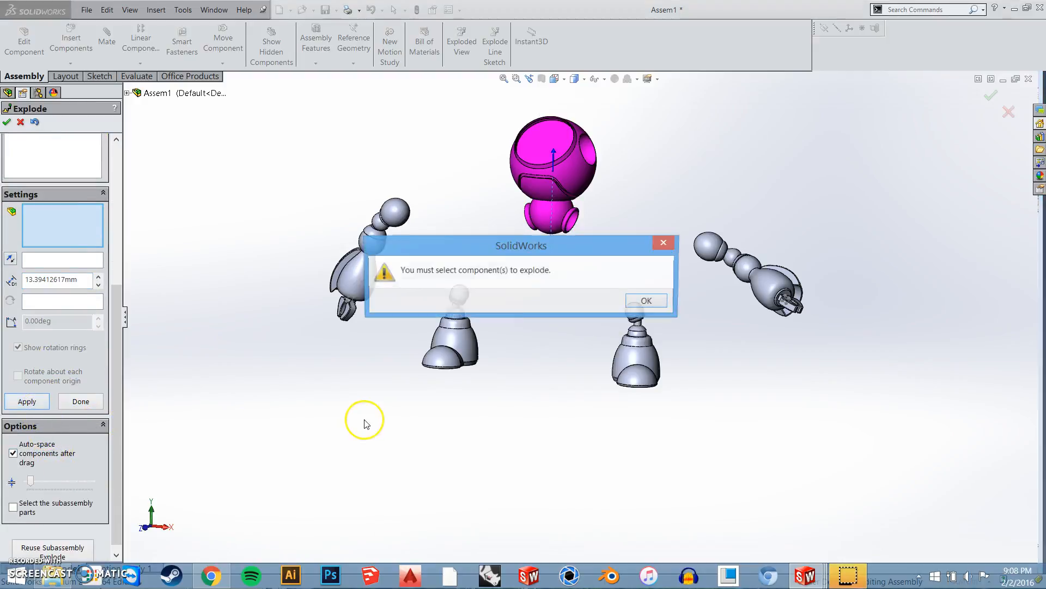
pyautogui.click(649, 300)
pyautogui.scroll(-1, 52, 479)
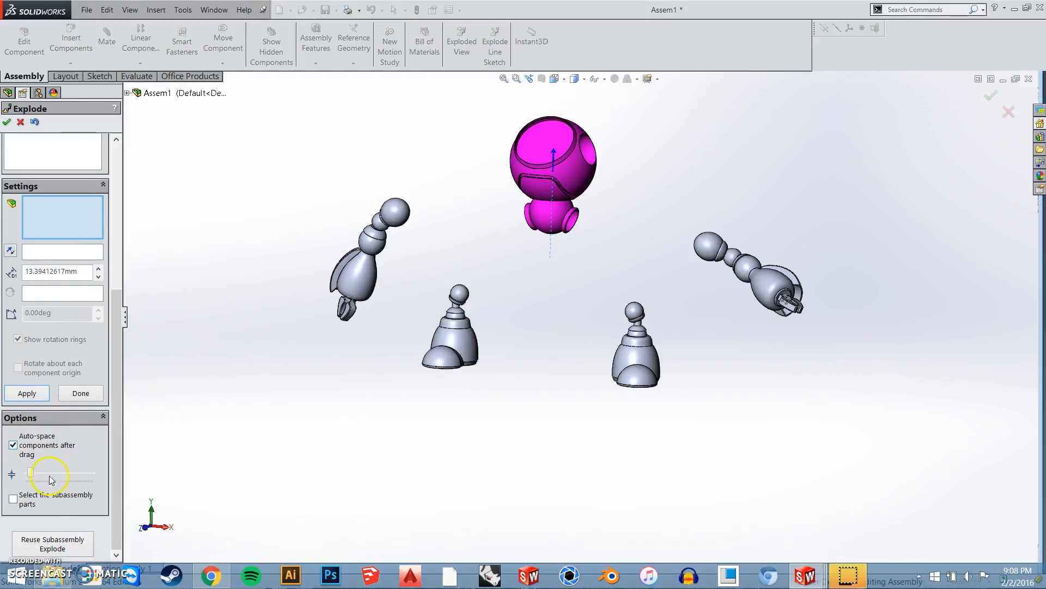
pyautogui.scroll(6, 55, 474)
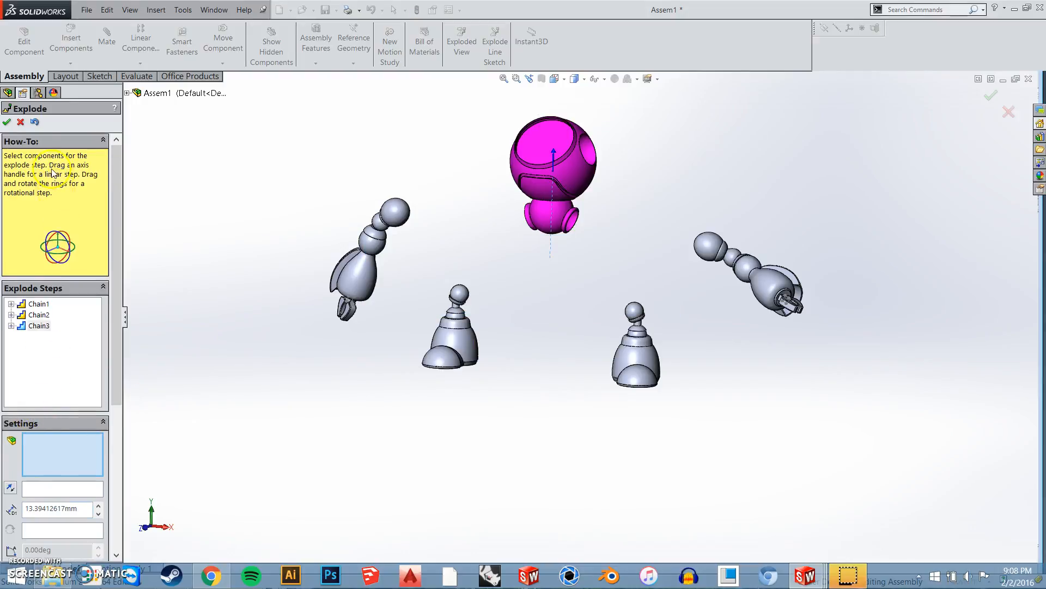
pyautogui.click(7, 121)
# Make a new drawing from the assembly, saving the assembly as Assem1 in the TA Files folder
pyautogui.click(291, 10)
pyautogui.click(327, 40)
pyautogui.click(577, 310)
pyautogui.click(460, 257)
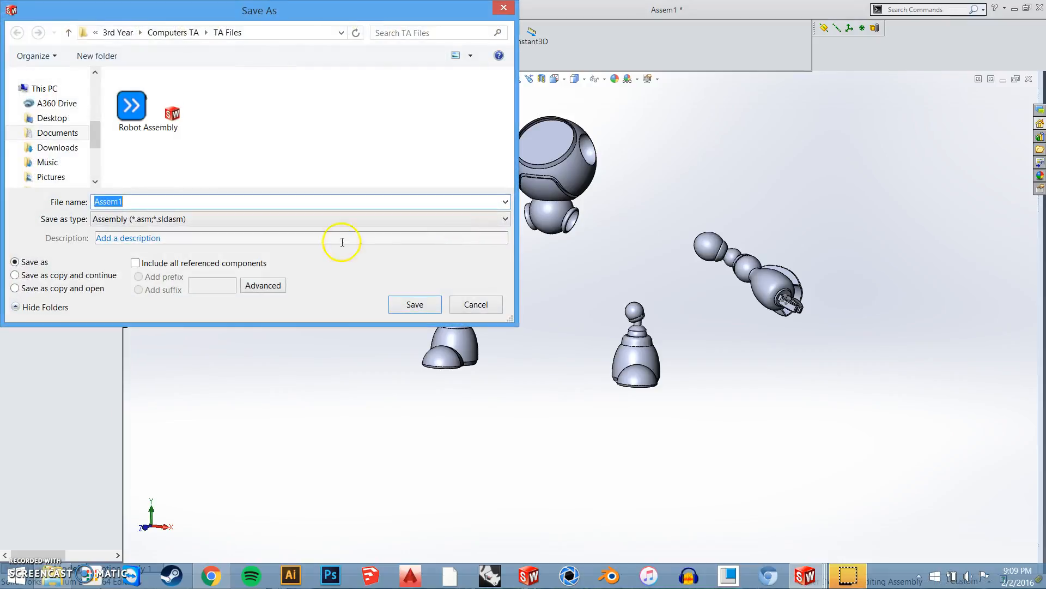
pyautogui.click(414, 304)
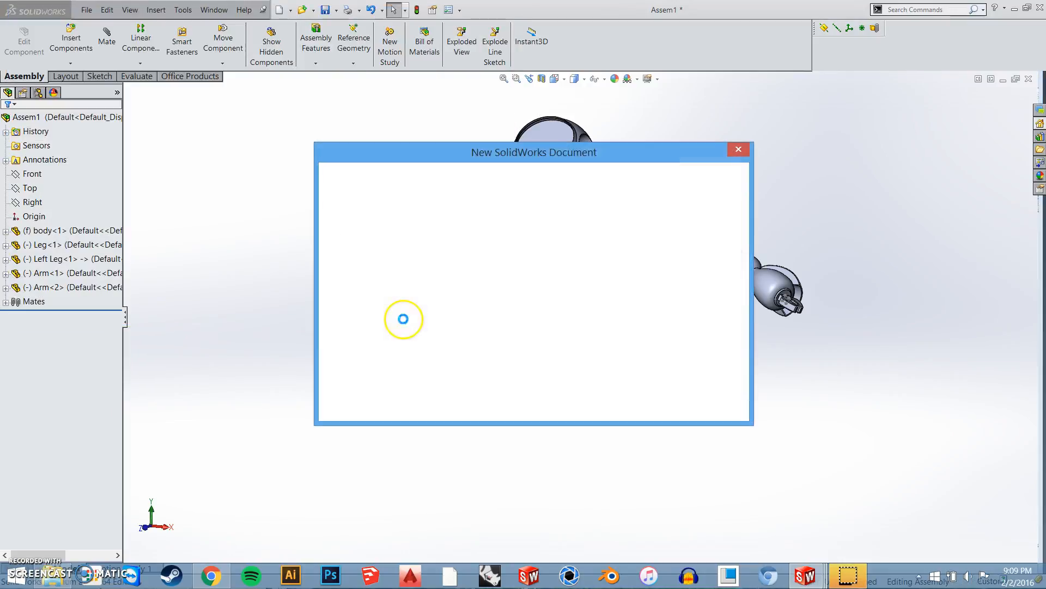
pyautogui.click(591, 404)
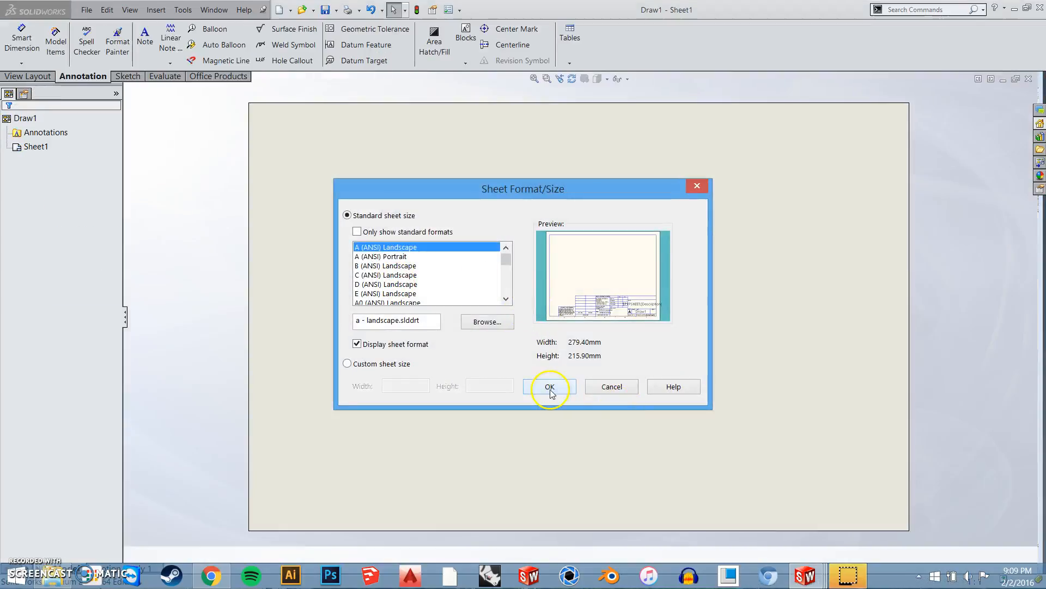
pyautogui.click(548, 387)
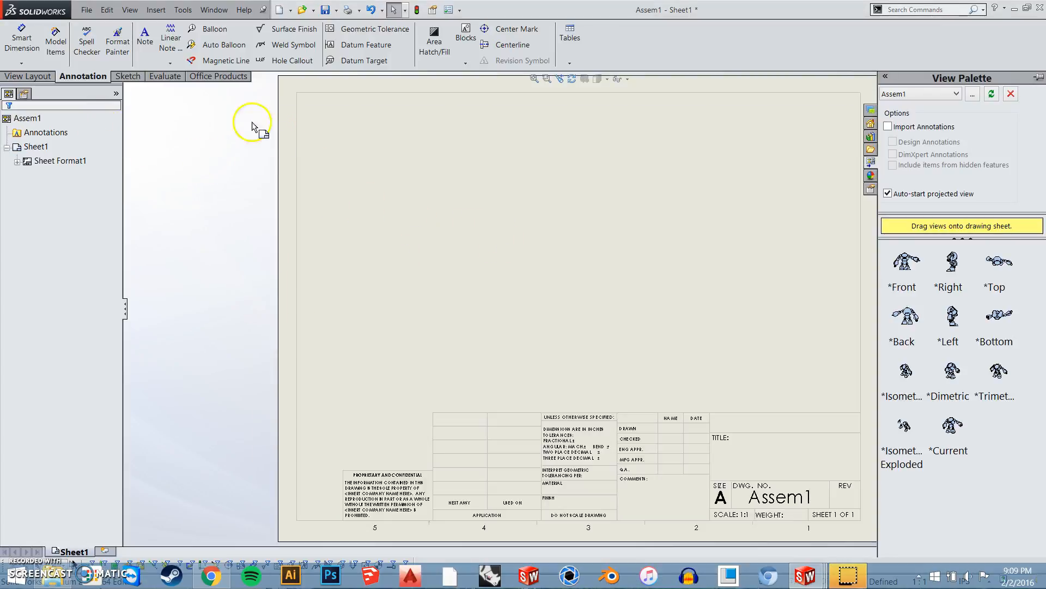
# Place a model view of Assem1 in exploded state ExplView1 on the sheet's upper half and open the exploded view choices
pyautogui.click(38, 77)
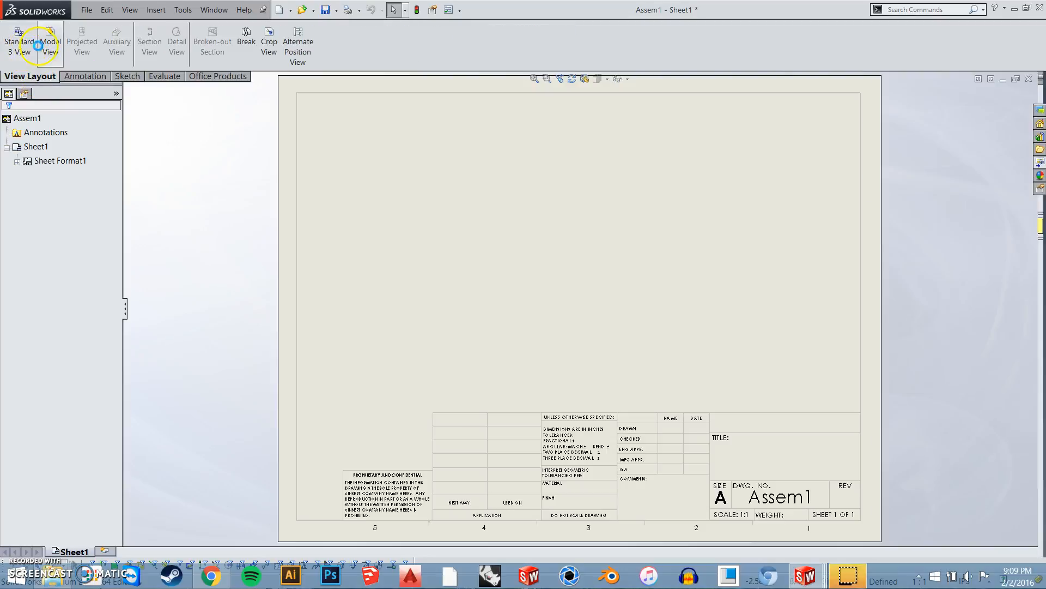
pyautogui.click(50, 44)
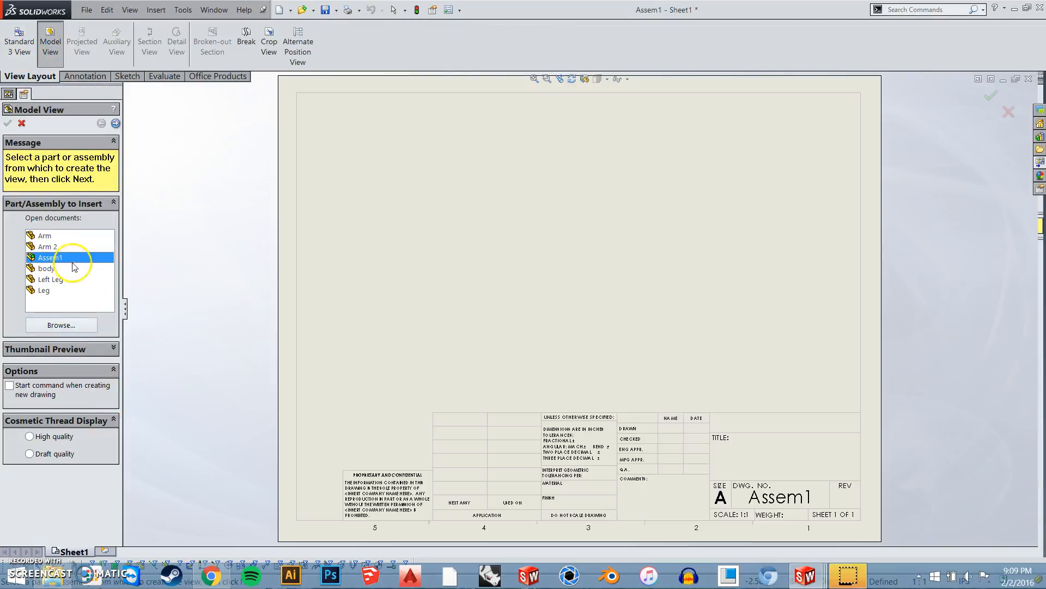
pyautogui.doubleClick(54, 259)
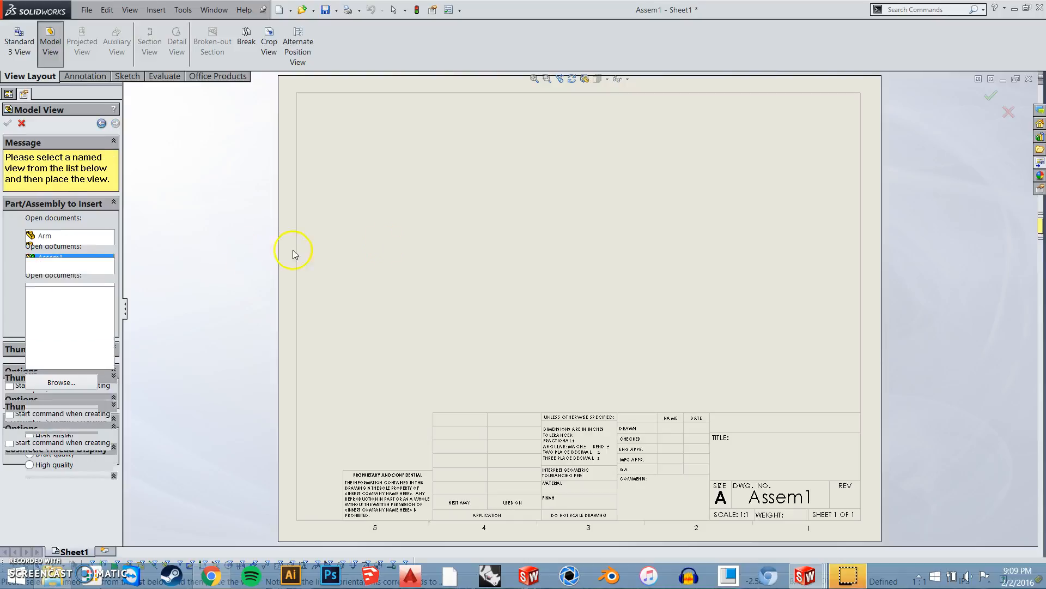
pyautogui.click(505, 232)
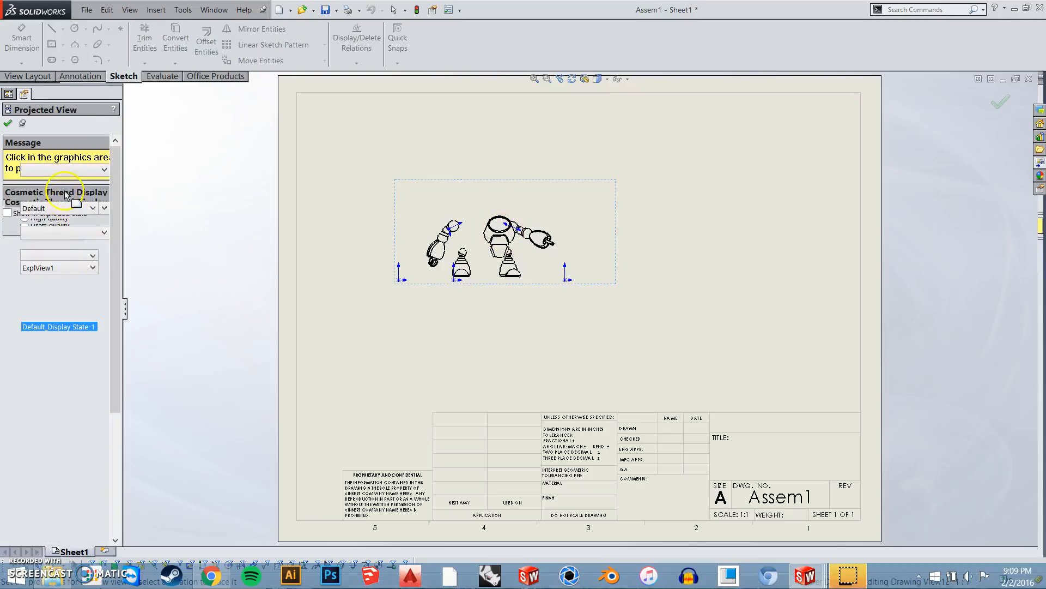
pyautogui.click(52, 271)
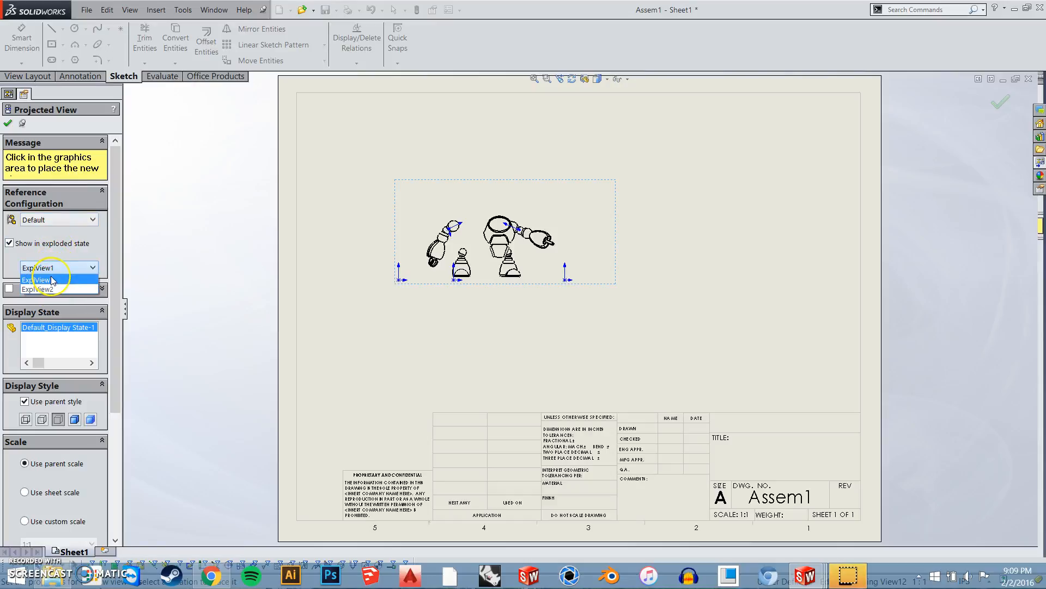